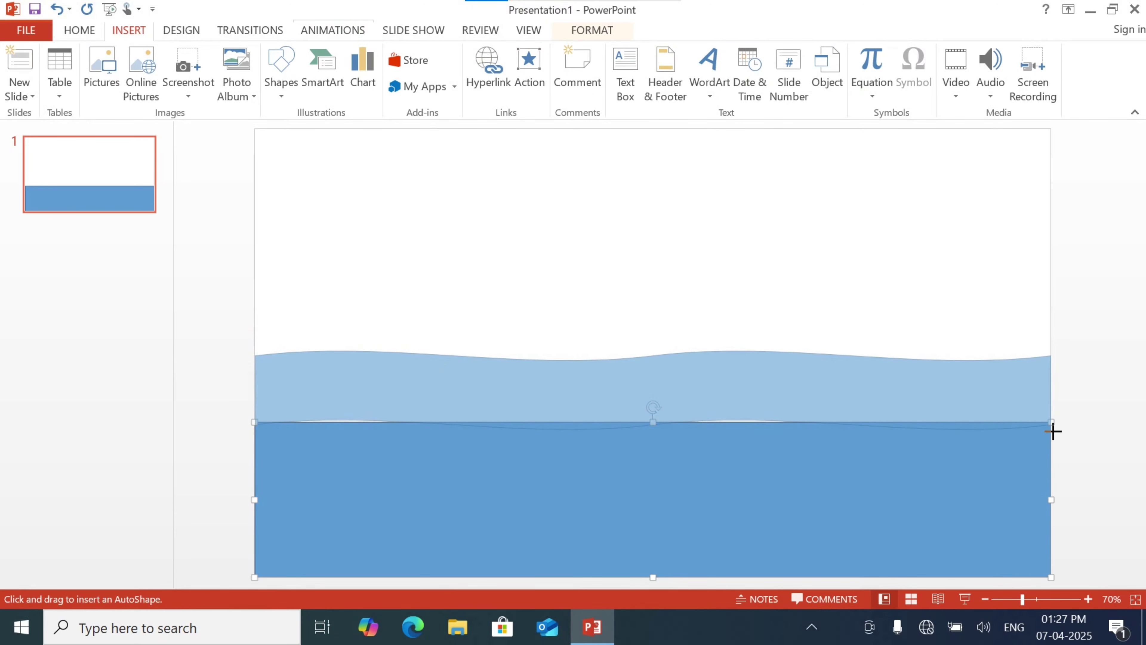
Step: Draw a slide-wide double wave about 3.6 cm high over the rectangle's upper edge and group it with the rectangle
mouse_move(257, 430)
left_mouse_down()
mouse_move(269, 430)
mouse_move(235, 436)
mouse_move(254, 436)
left_mouse_up()
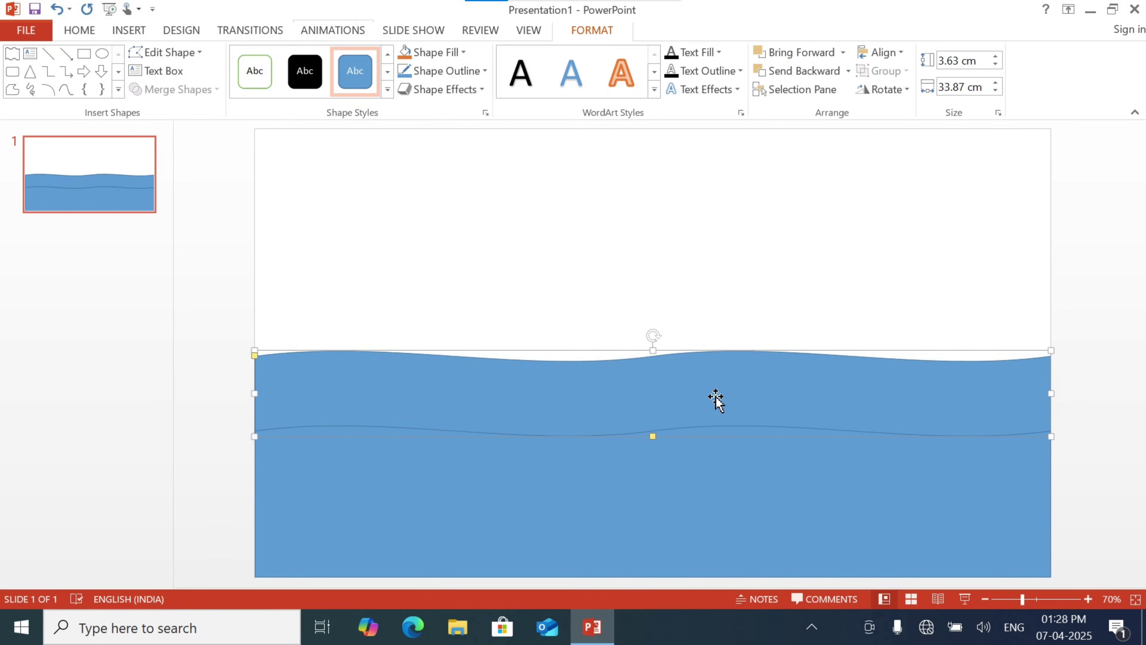
mouse_move(719, 397)
left_mouse_down()
mouse_move(716, 445)
mouse_move(731, 350)
mouse_move(721, 391)
left_mouse_up()
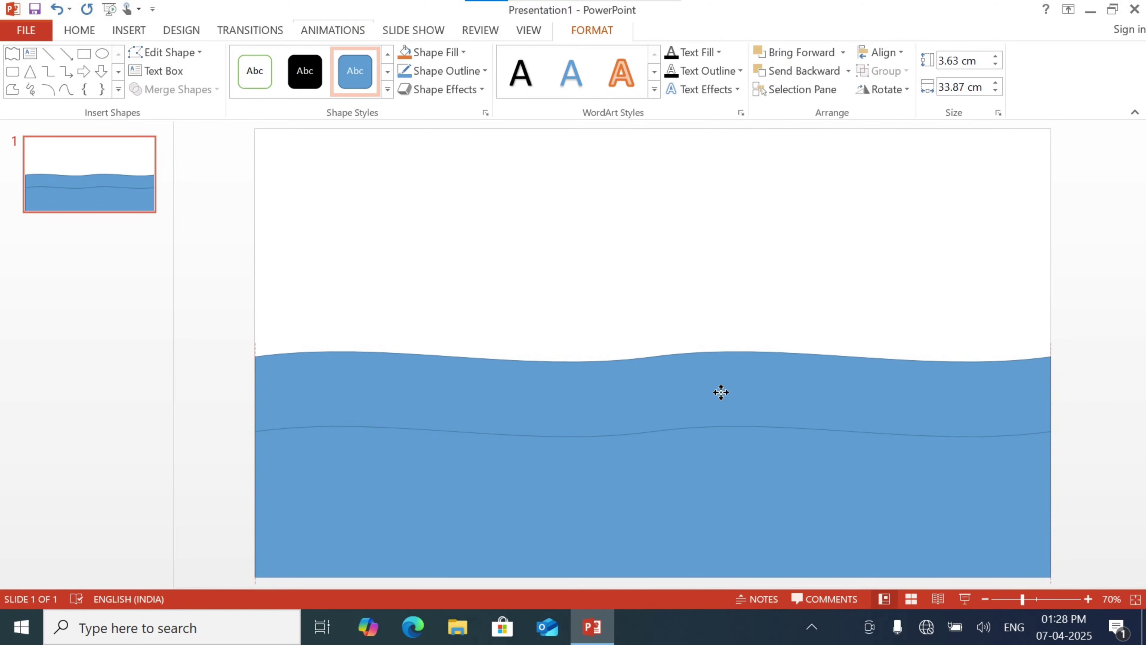
left_click(672, 491, "shift")
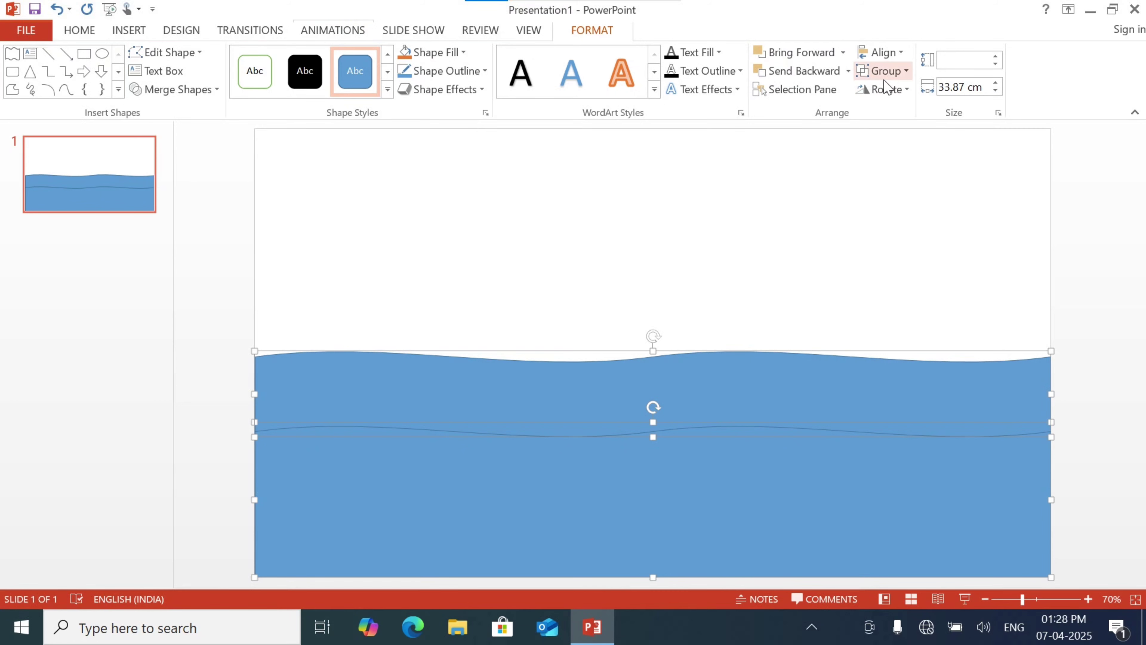
left_click(893, 74)
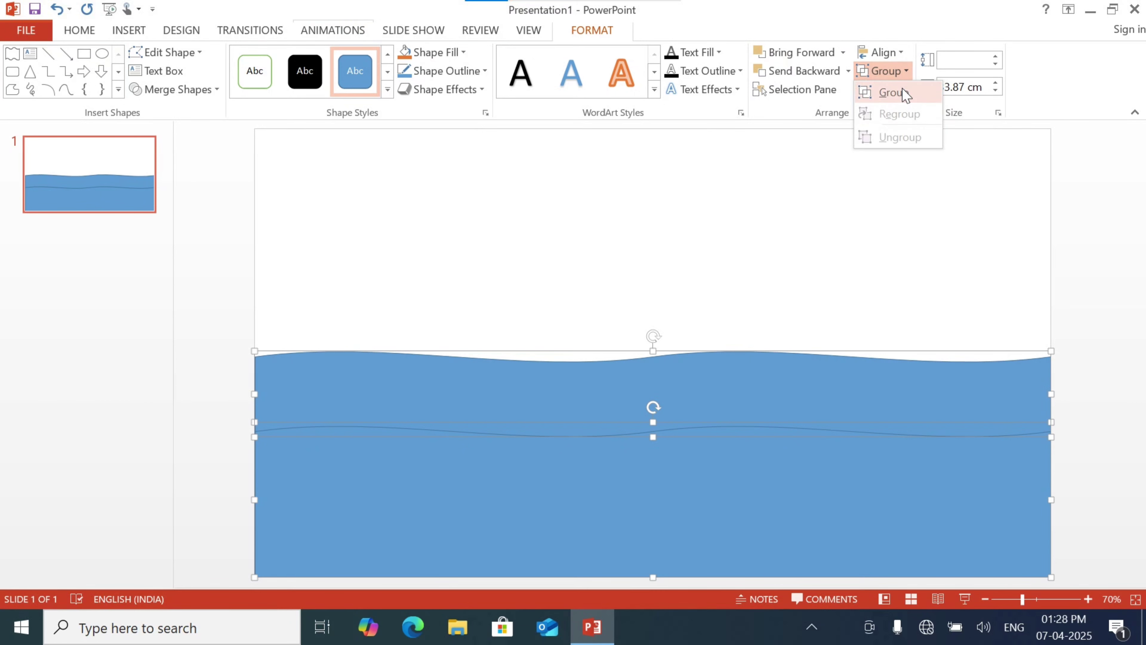
left_click(905, 95)
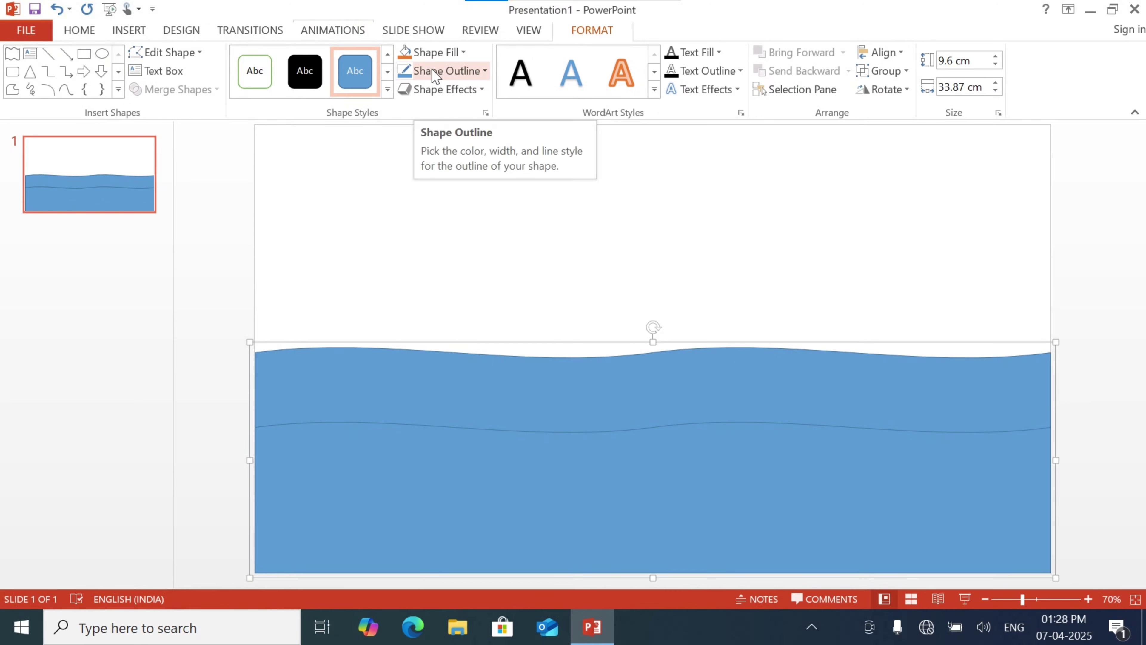
Step: Remove the outline from the grouped water shapes and fill them with the standard Blue colour
left_click(471, 74)
left_click(474, 219)
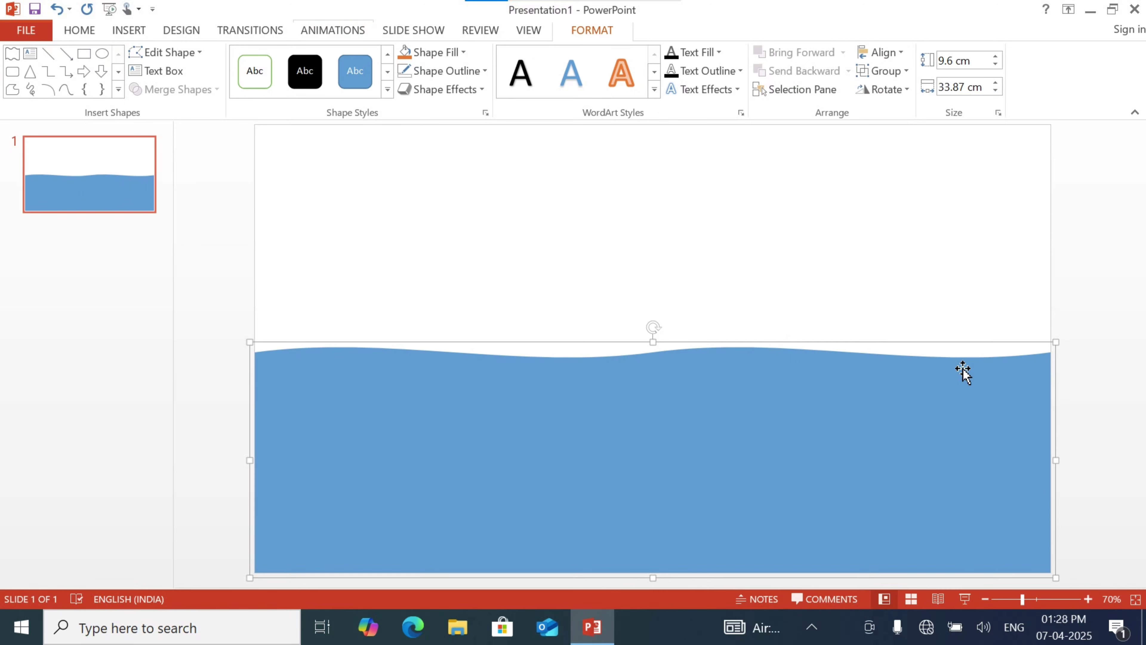
left_click(459, 55)
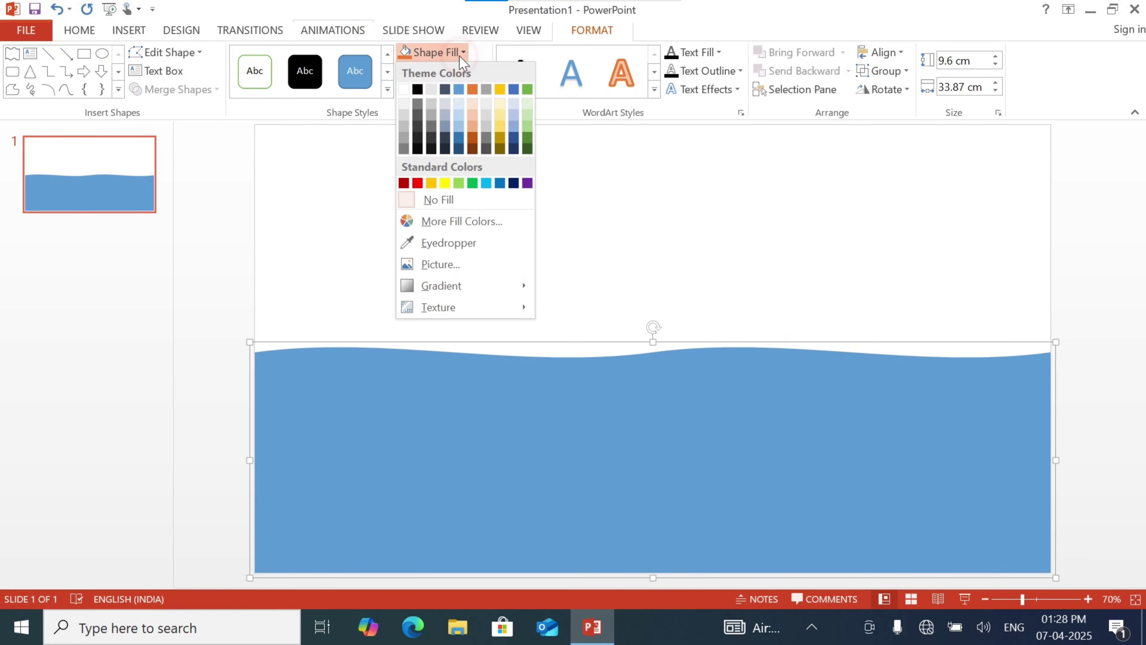
left_click(499, 183)
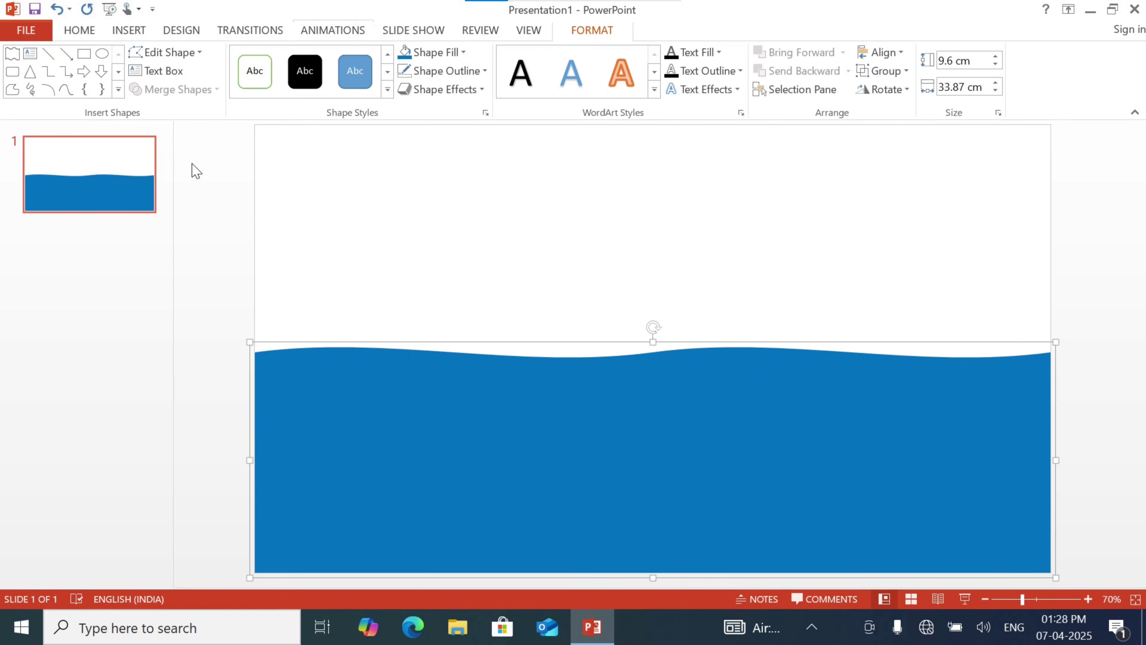
Step: Draw a Flowchart Manual Operation shape about 7.7 by 2.2 cm and place it on the water just below the wave crest as a boat hull
left_click(130, 31)
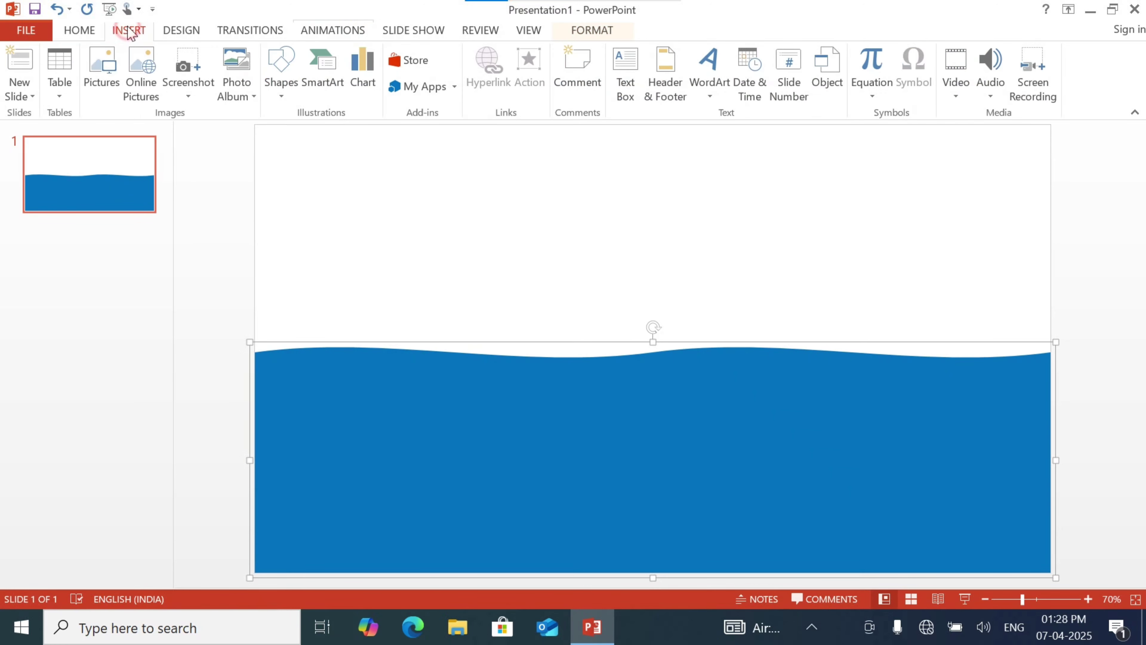
left_click(281, 96)
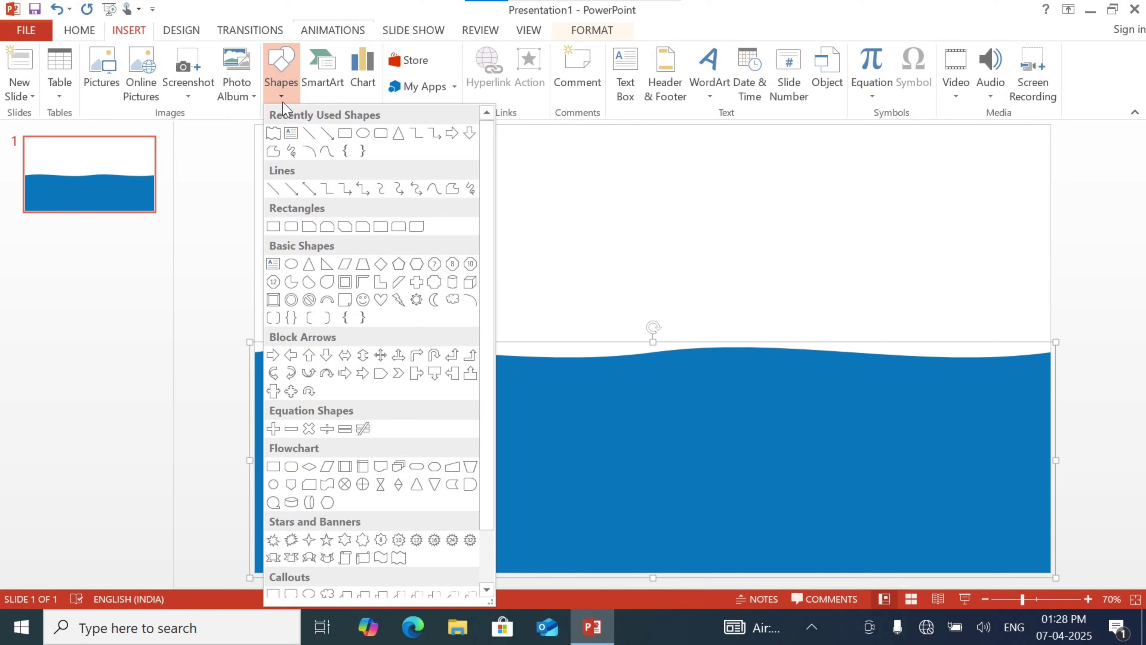
left_click_drag(488, 202, 481, 262)
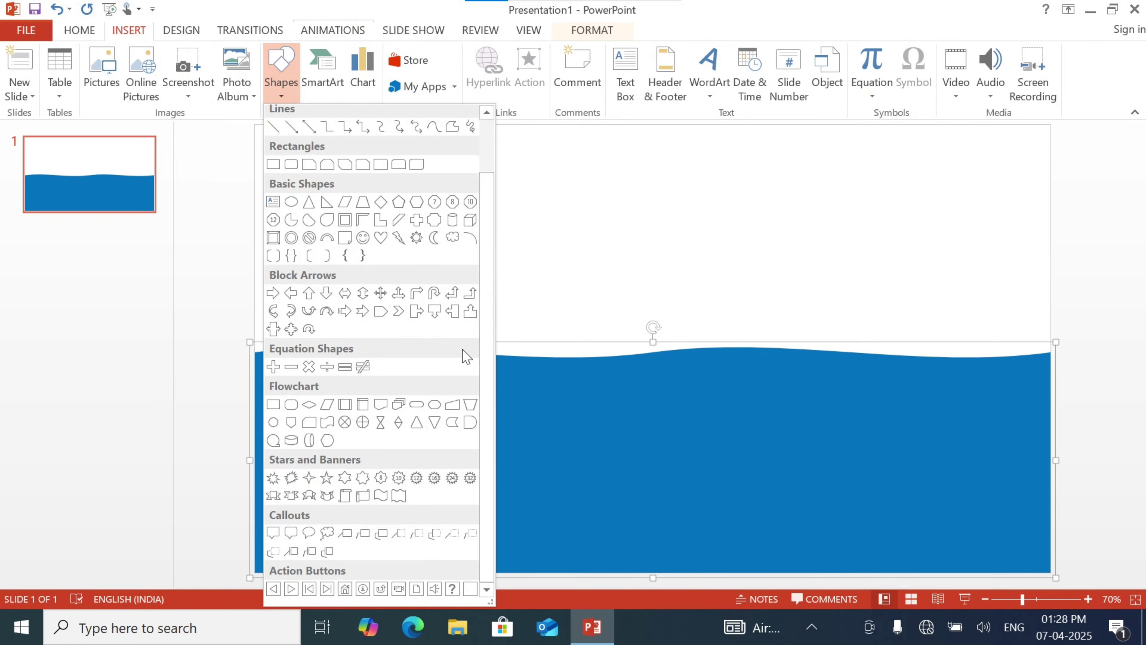
left_click(470, 406)
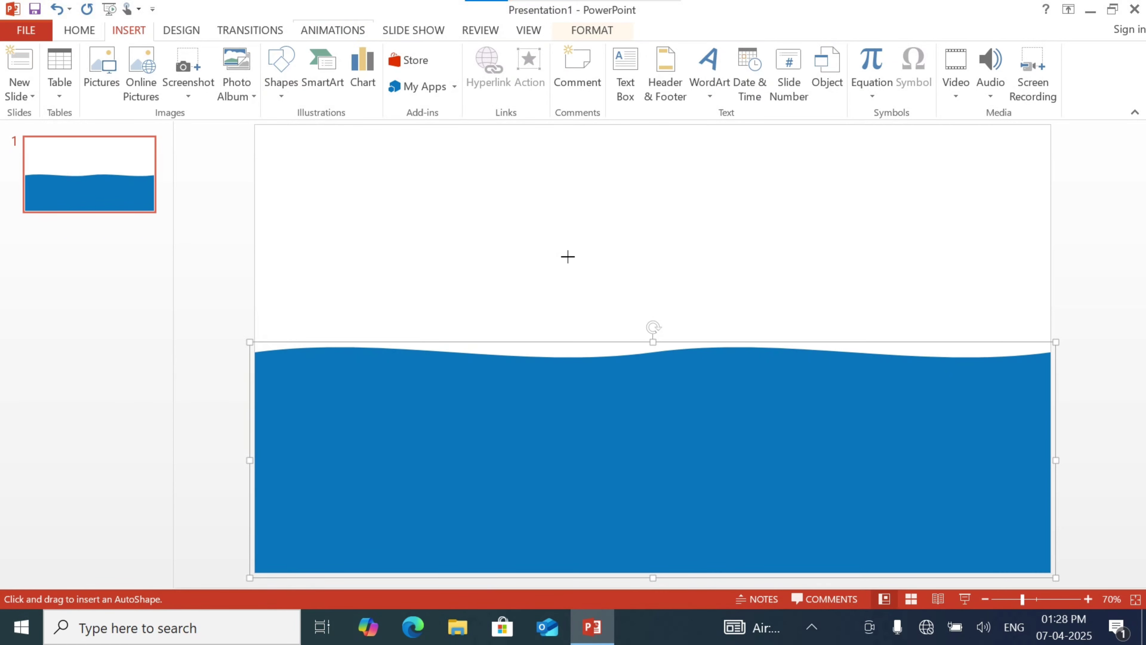
left_click_drag(567, 257, 748, 311)
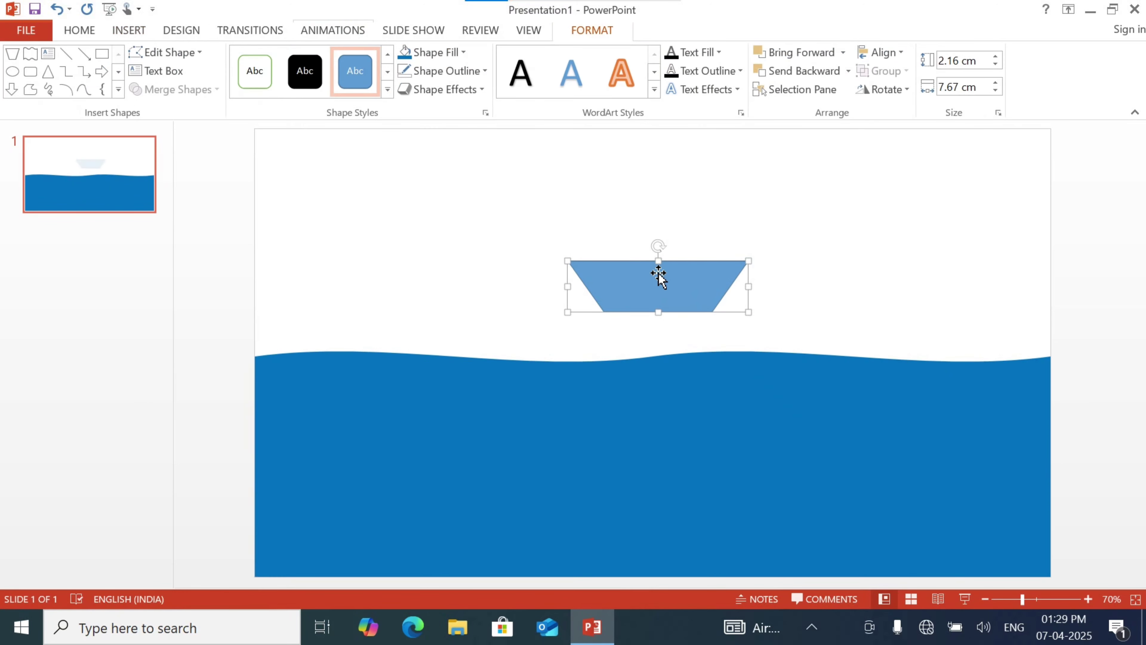
left_click_drag(659, 276, 631, 390)
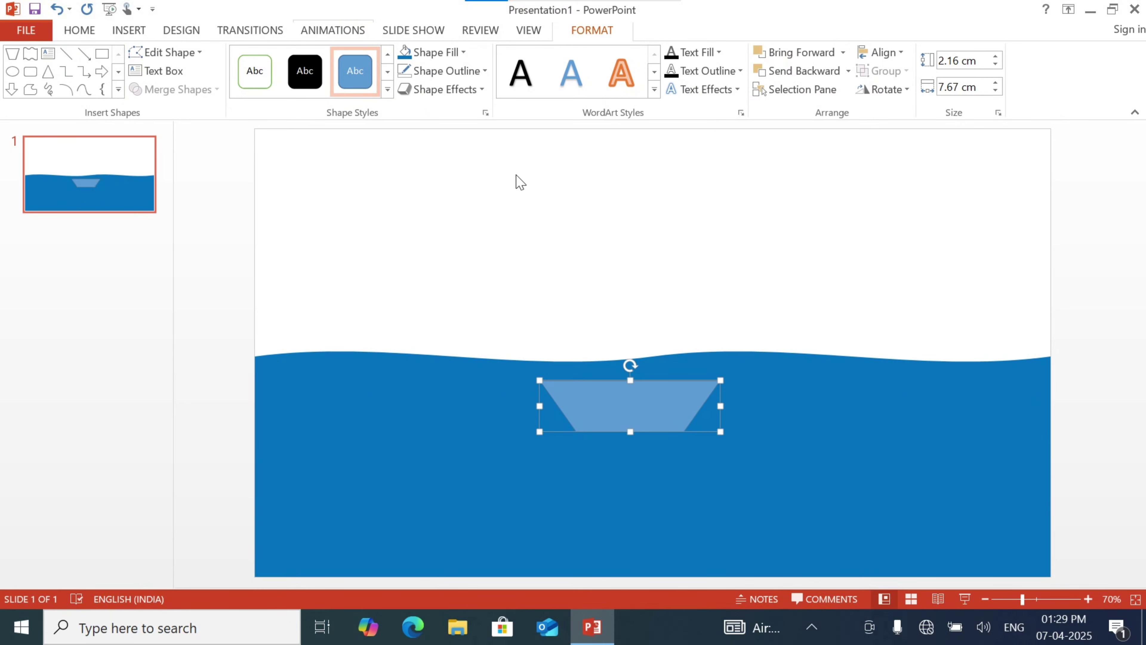
Step: Try the dark Walnut wood texture as the fill of the boat hull
left_click(462, 51)
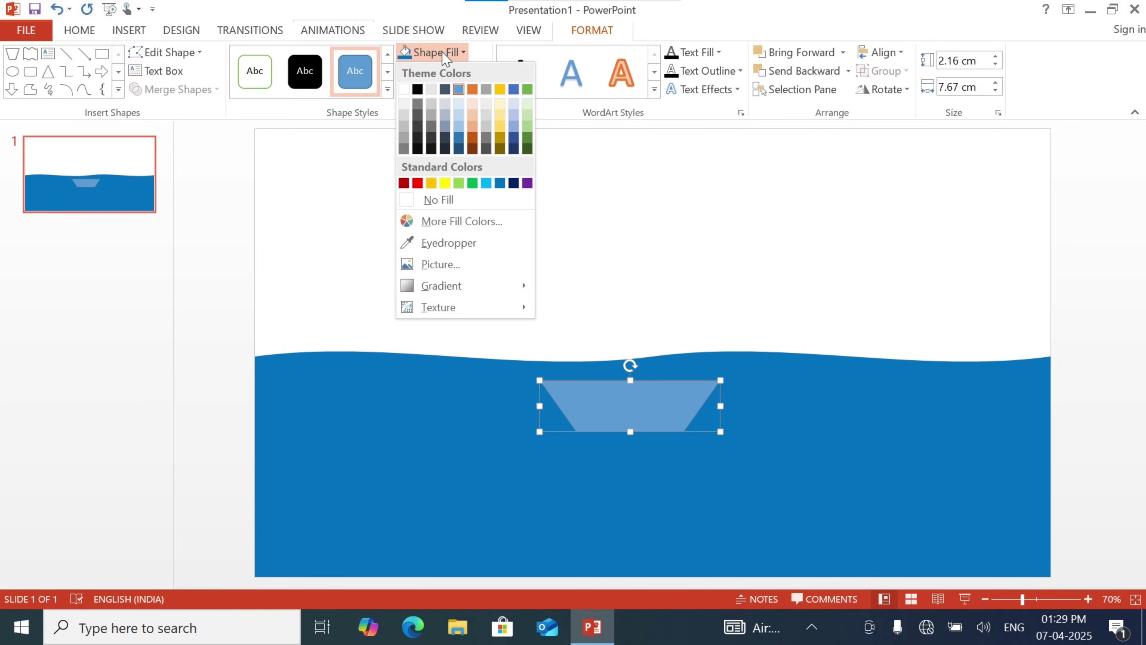
mouse_move(469, 313)
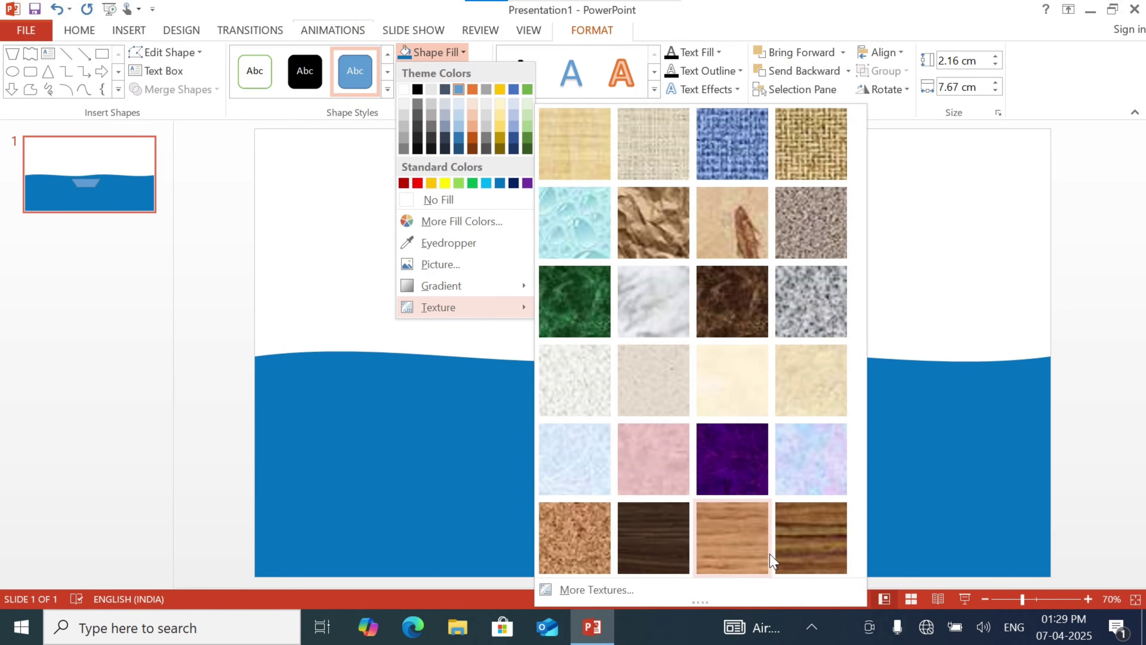
left_click(660, 540)
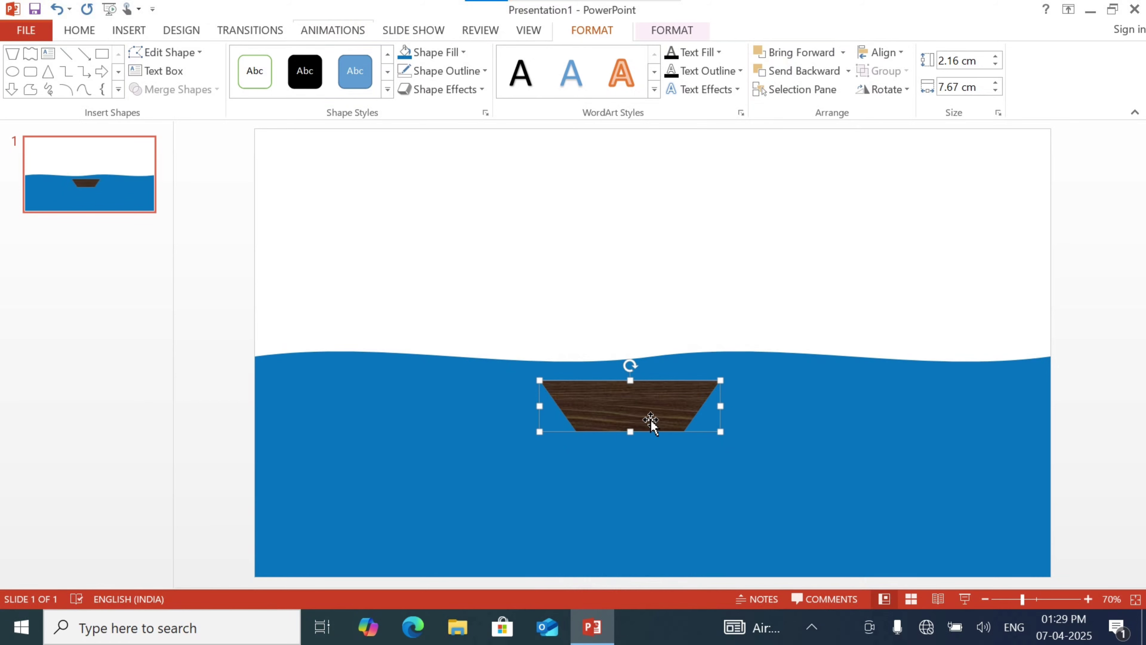
Step: Fill the boat hull with the light Oak wood texture and remove its outline
left_click(458, 51)
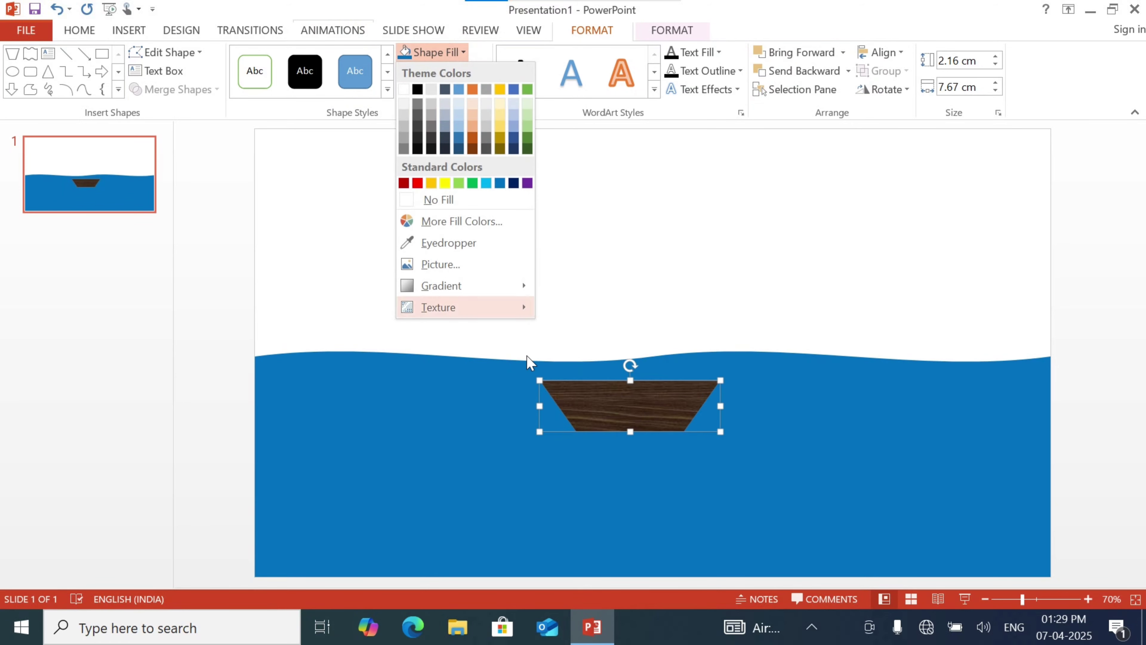
mouse_move(505, 313)
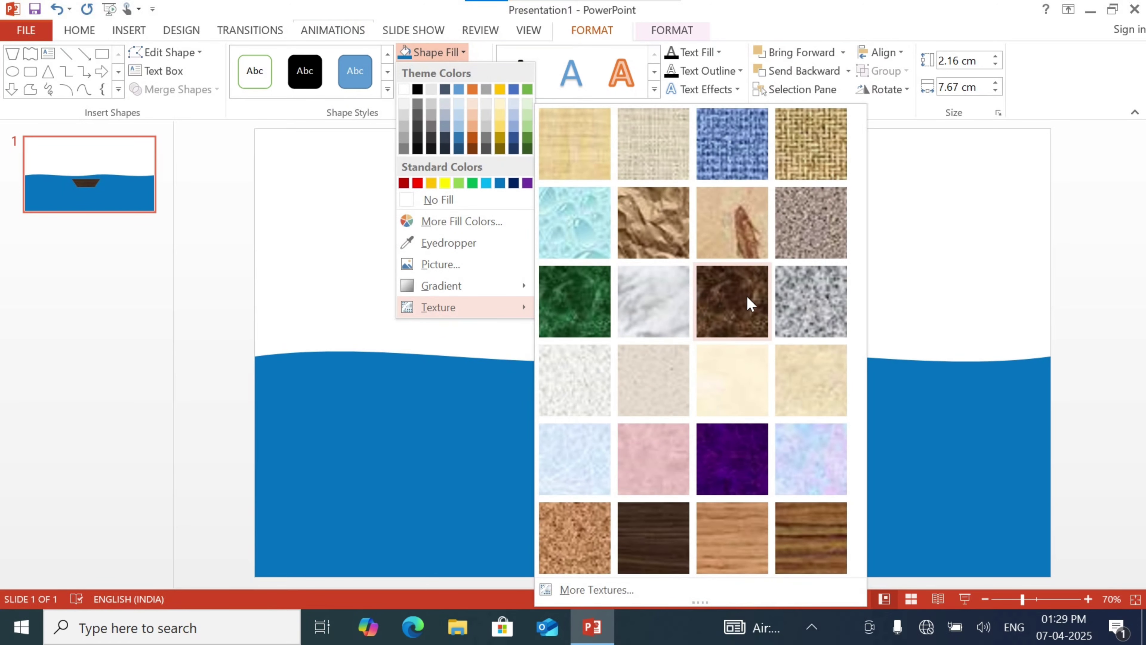
left_click(721, 547)
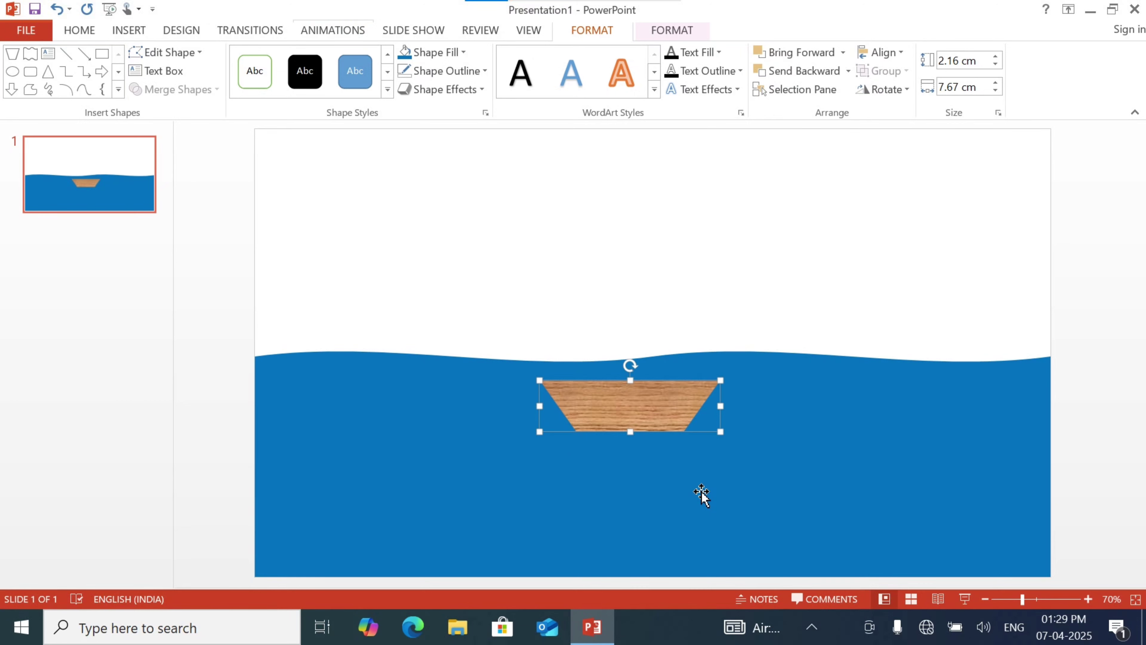
left_click(469, 71)
left_click(460, 218)
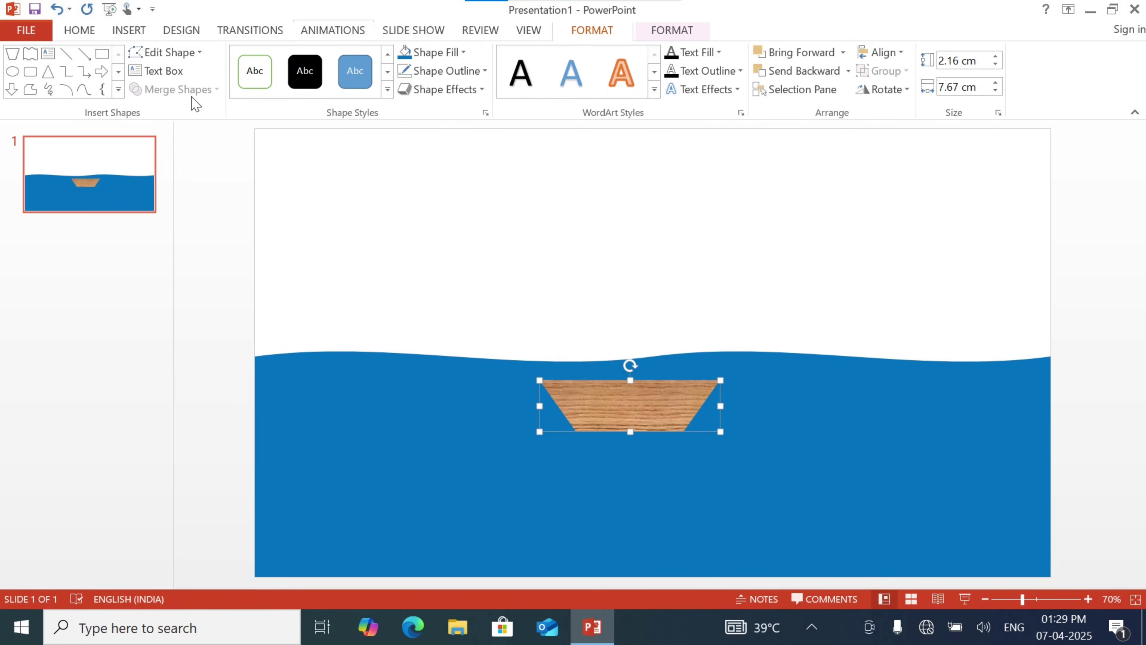
Step: Draw a thin upright rectangle about 4.7 cm high and 0.18 cm wide as a mast at the hull's upper left corner
left_click(129, 31)
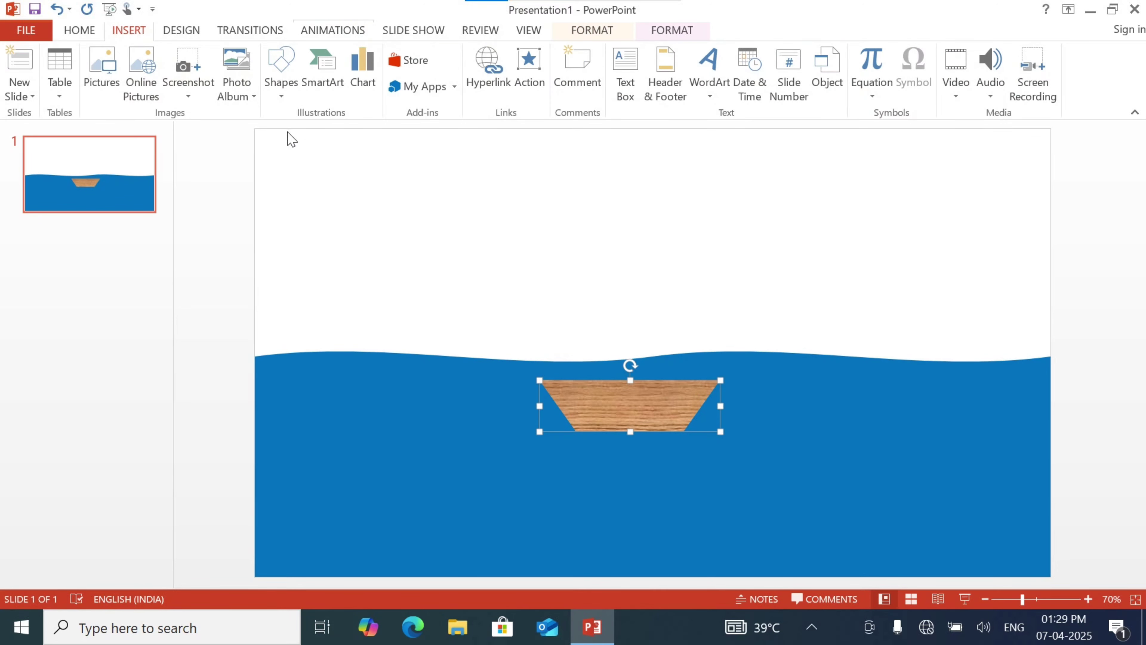
left_click(280, 75)
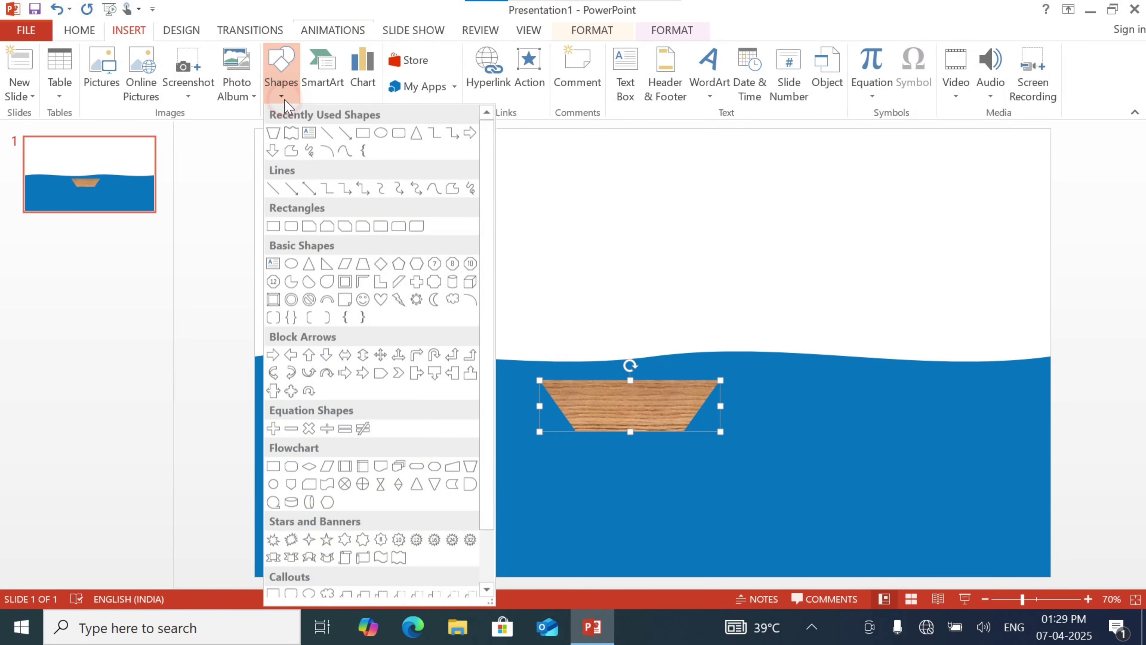
left_click(363, 133)
left_click_drag(535, 271, 540, 380)
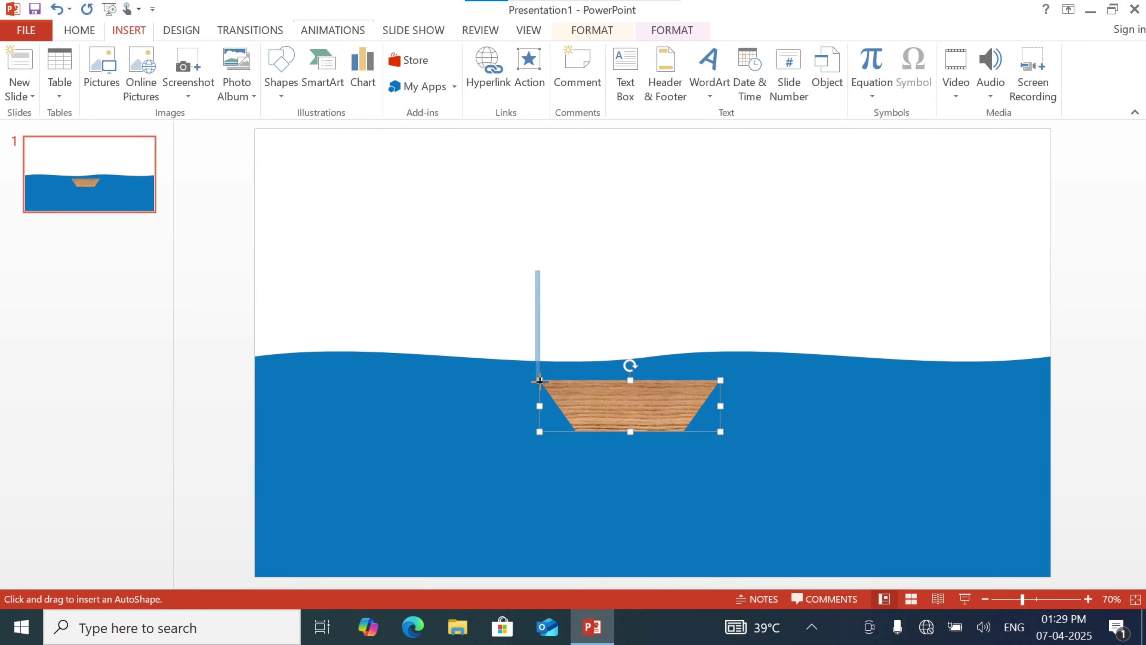
left_click_drag(538, 305, 546, 313)
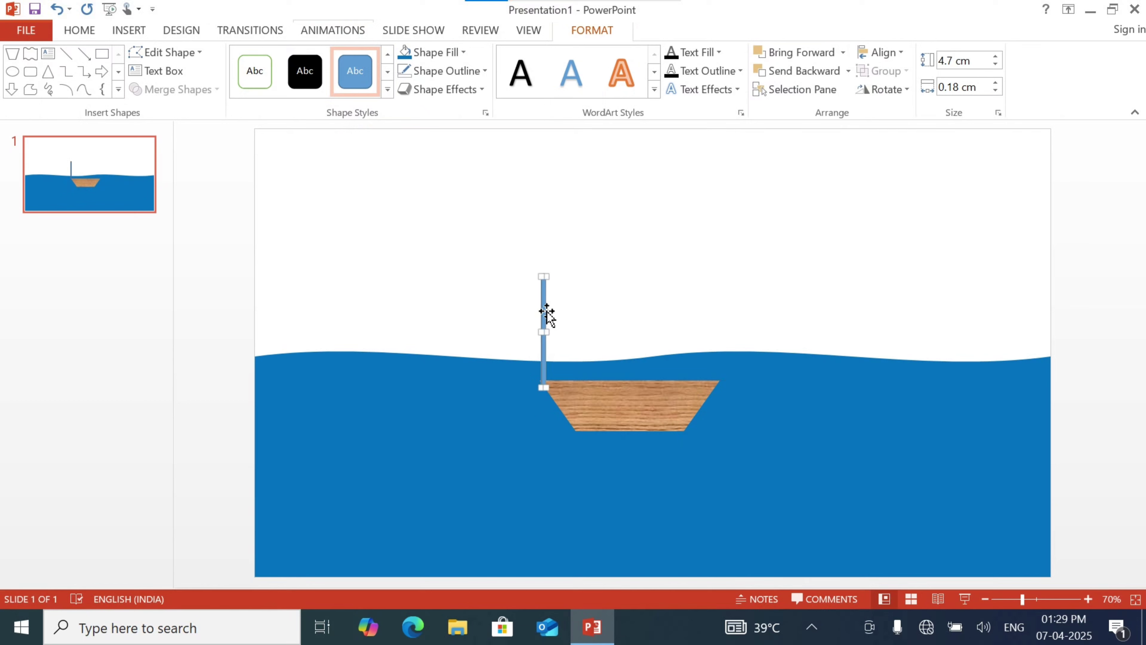
Step: Bring the wooden hull forward over the mast's base and shift the mast slightly inward from the hull's corner
left_click(563, 392)
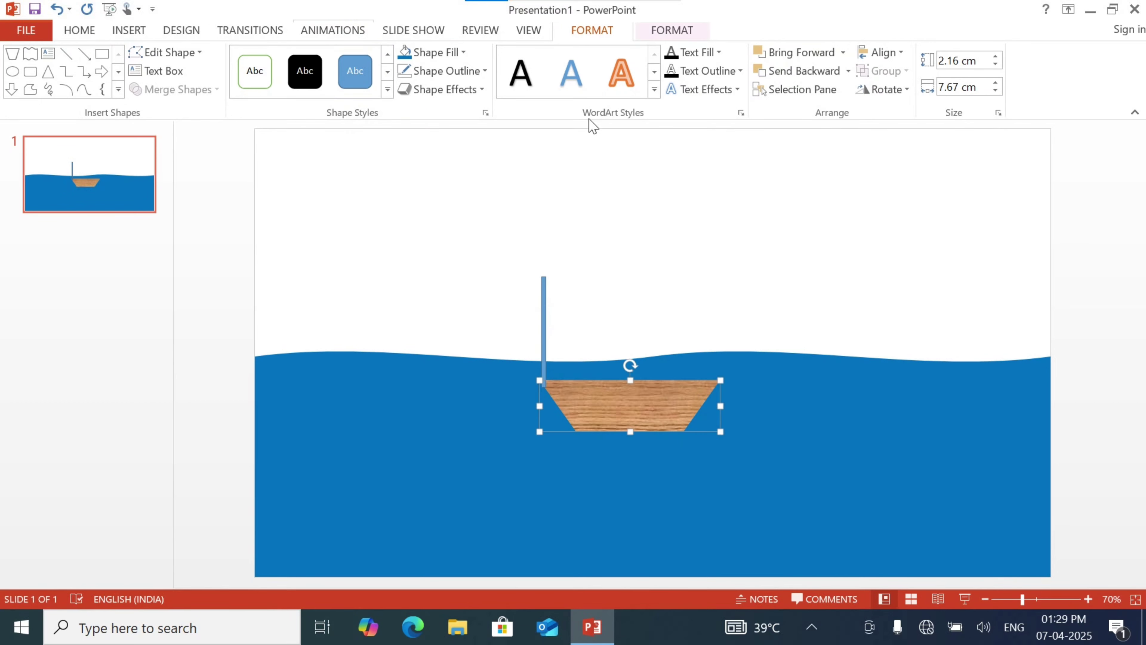
left_click(805, 53)
left_click(659, 207)
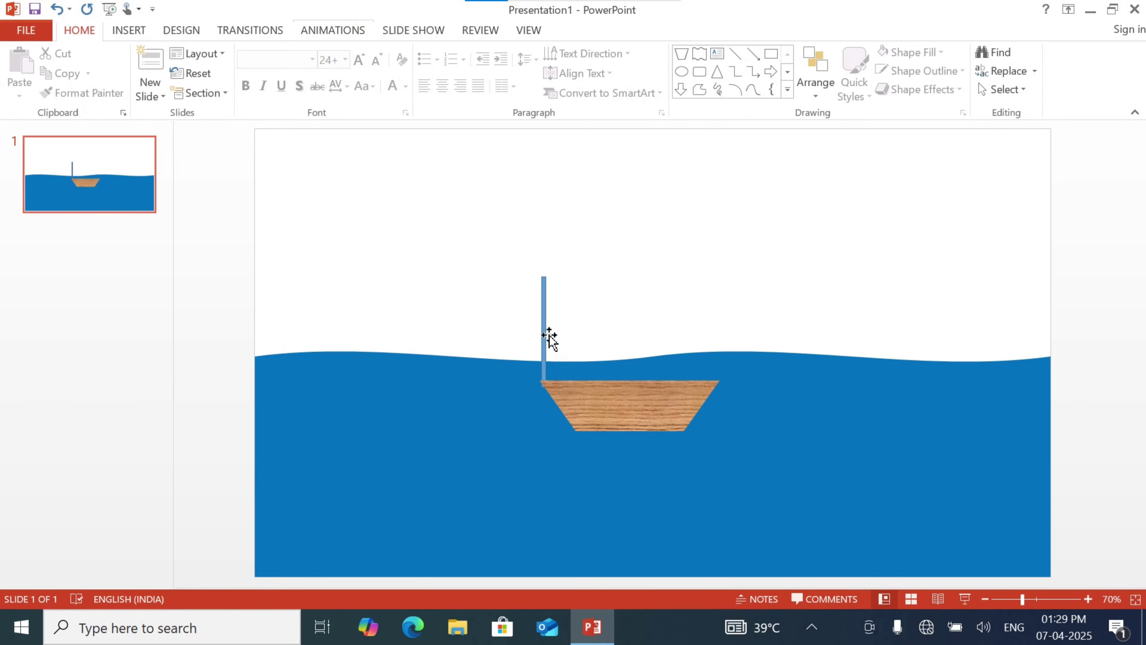
left_click_drag(543, 330, 548, 329)
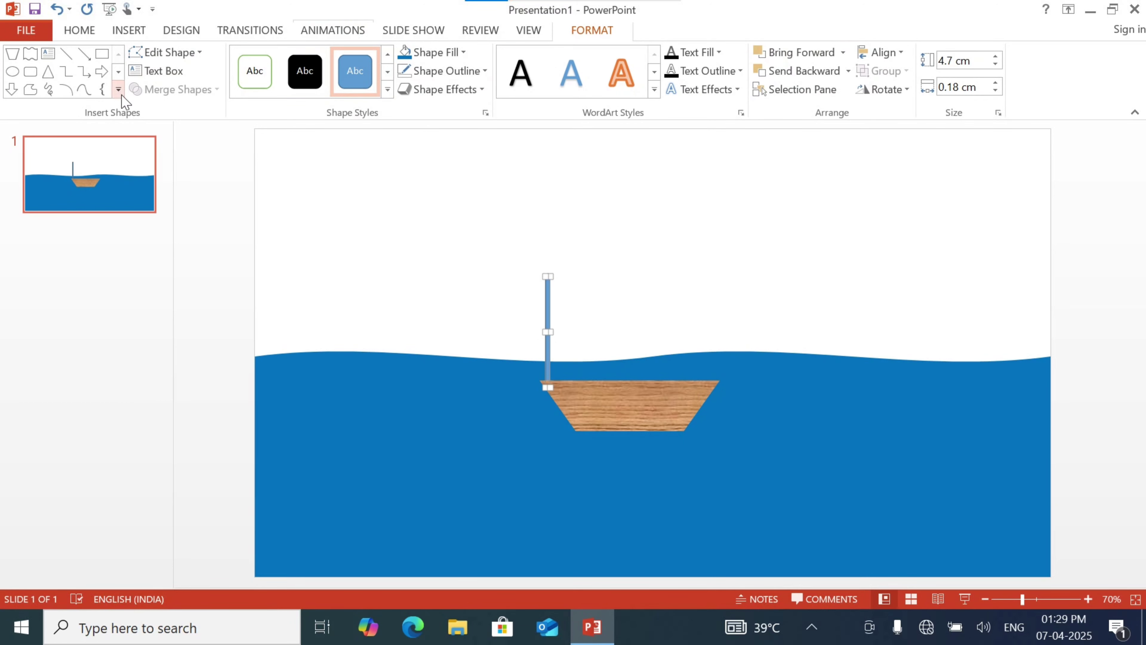
Step: Draw a double wave about 1.5 by 0.7 cm as a flag at the top of the mast
left_click(29, 55)
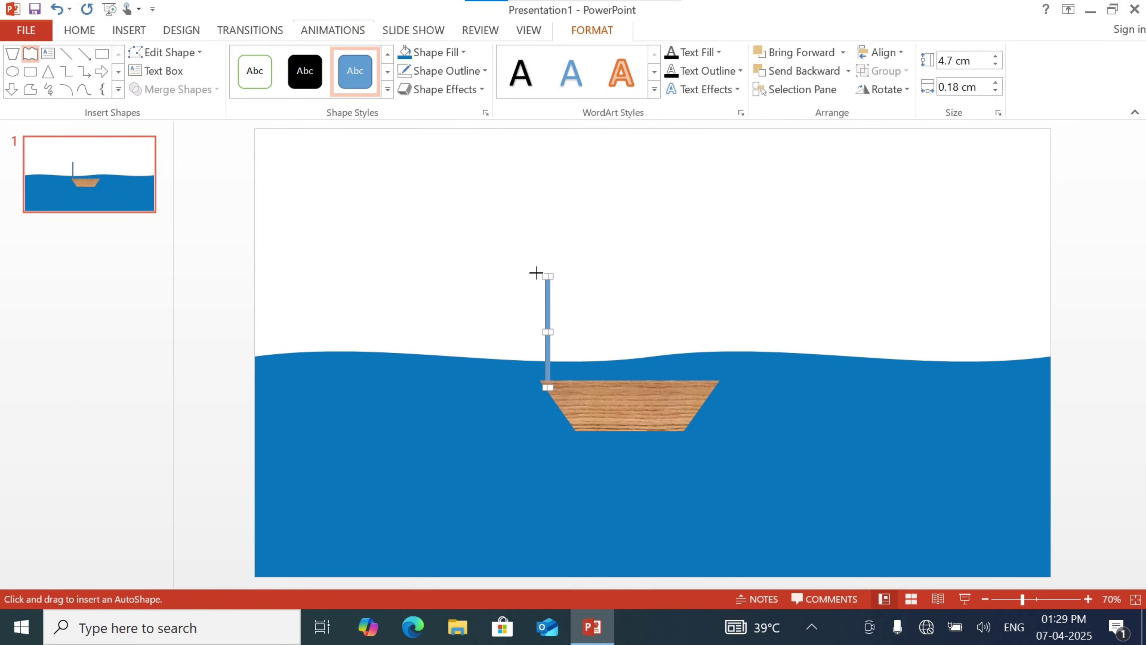
mouse_move(546, 273)
left_mouse_down()
mouse_move(597, 291)
mouse_move(562, 283)
left_mouse_up()
left_click(649, 287)
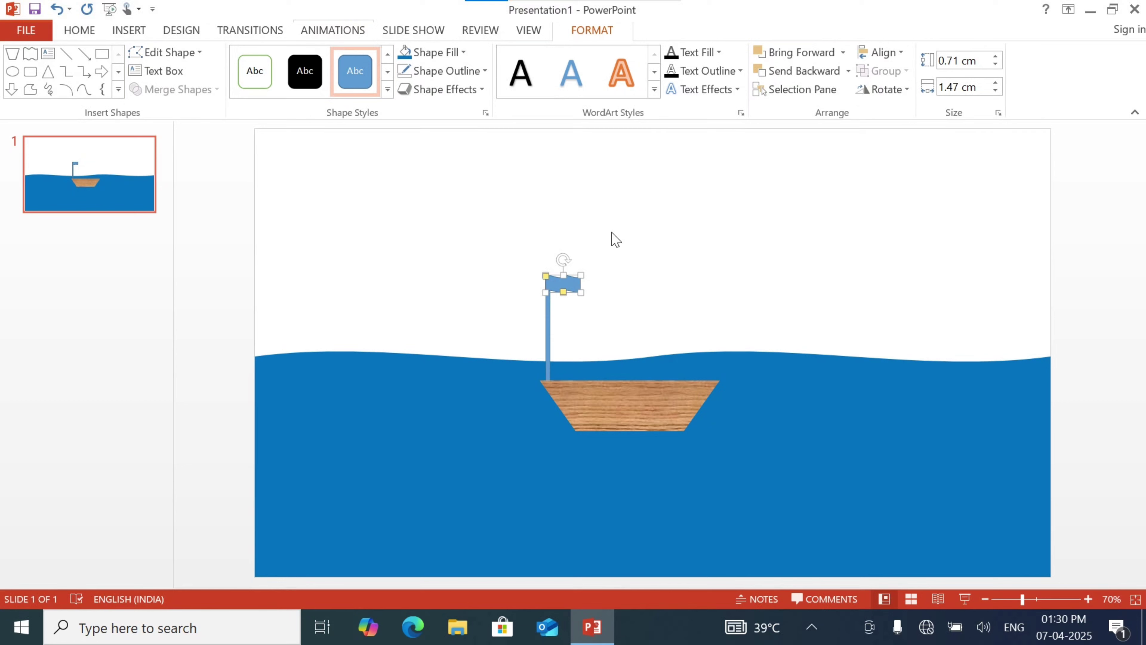
Step: Give the flag a gradient fill and color its first gradient stop red
left_click(452, 52)
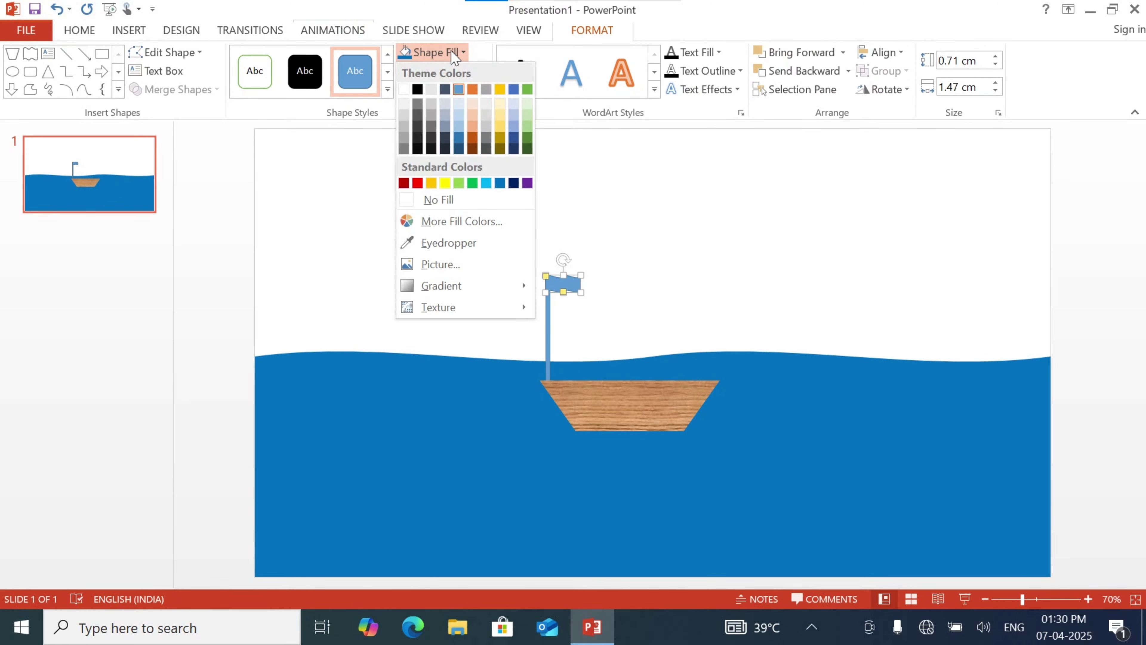
mouse_move(499, 293)
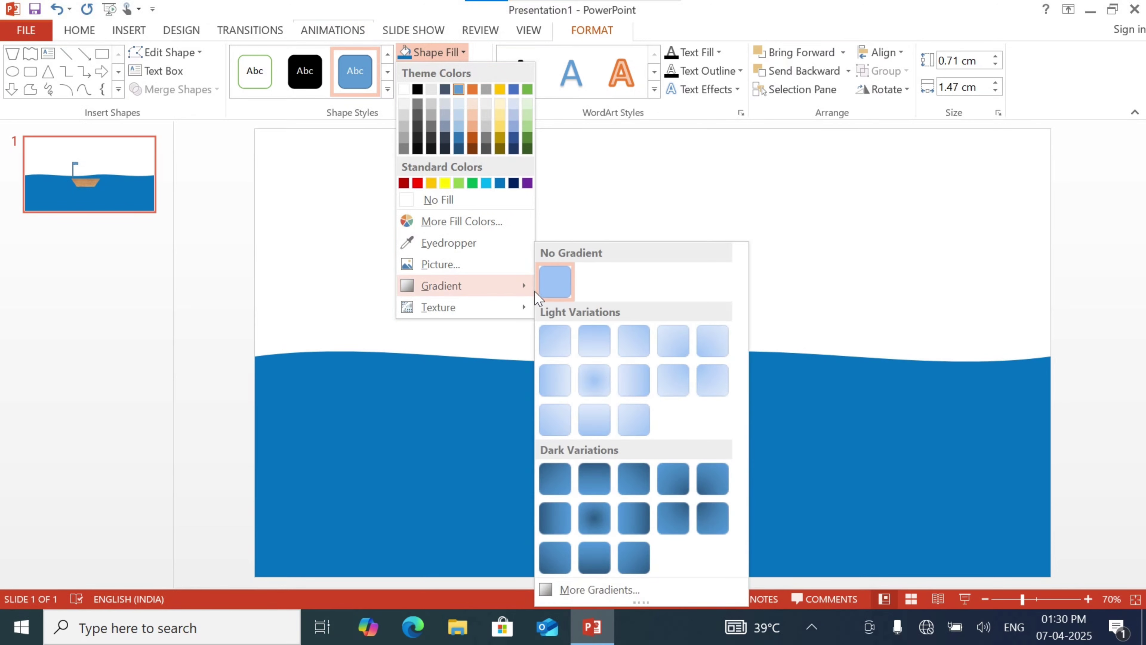
left_click(613, 587)
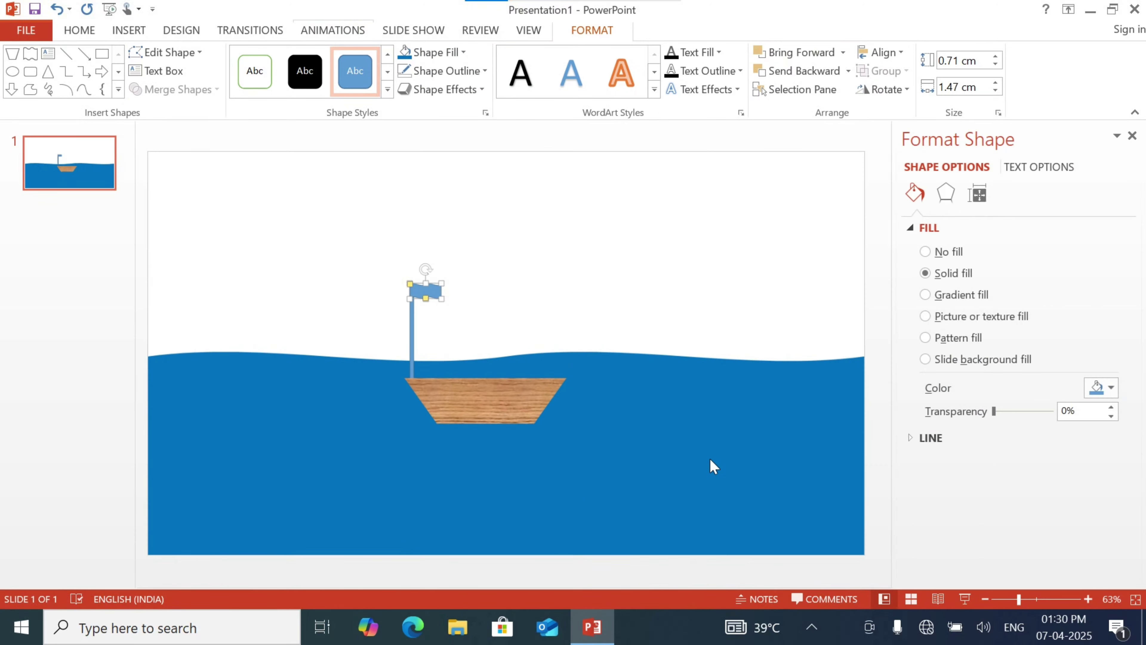
left_click(981, 295)
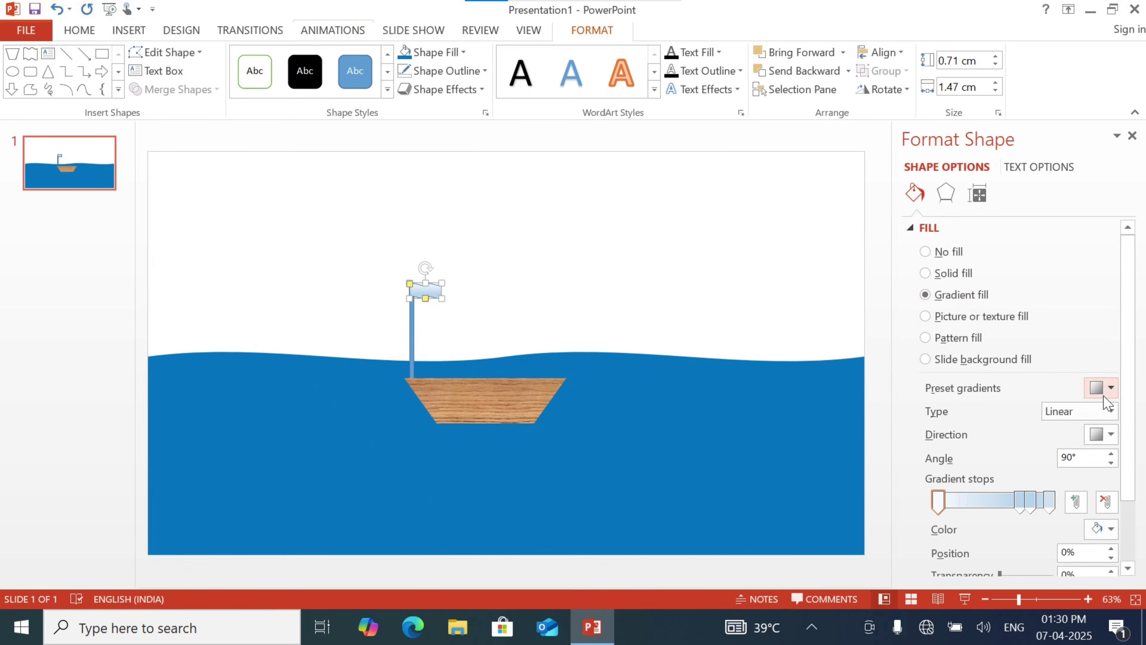
left_click(939, 501)
left_click(1101, 529)
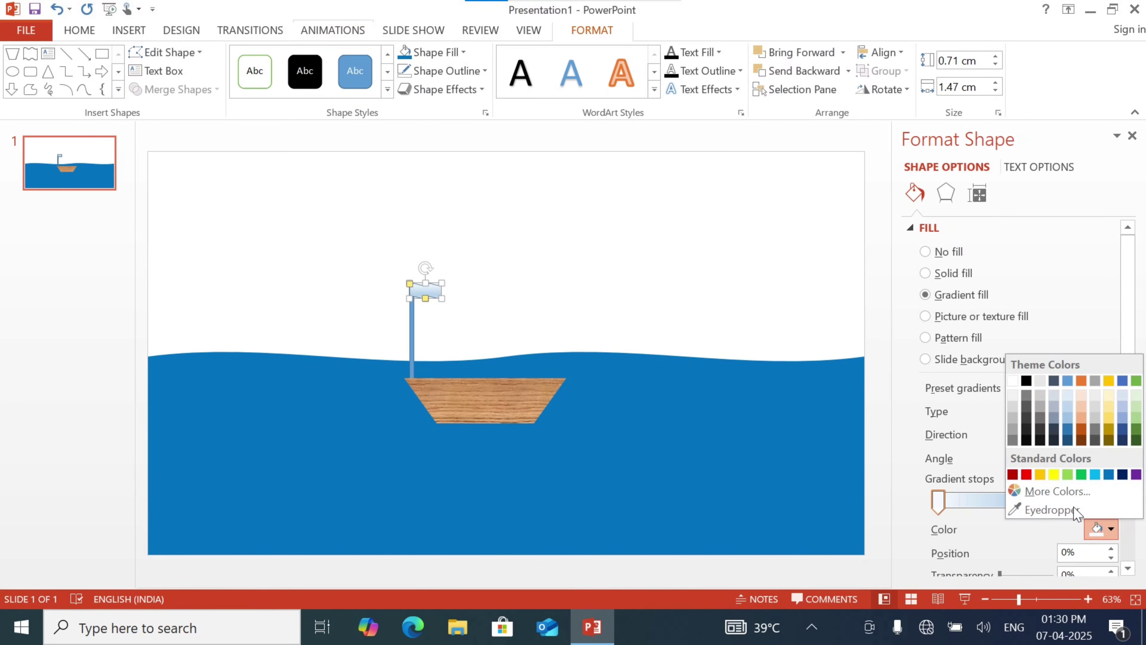
left_click(1027, 475)
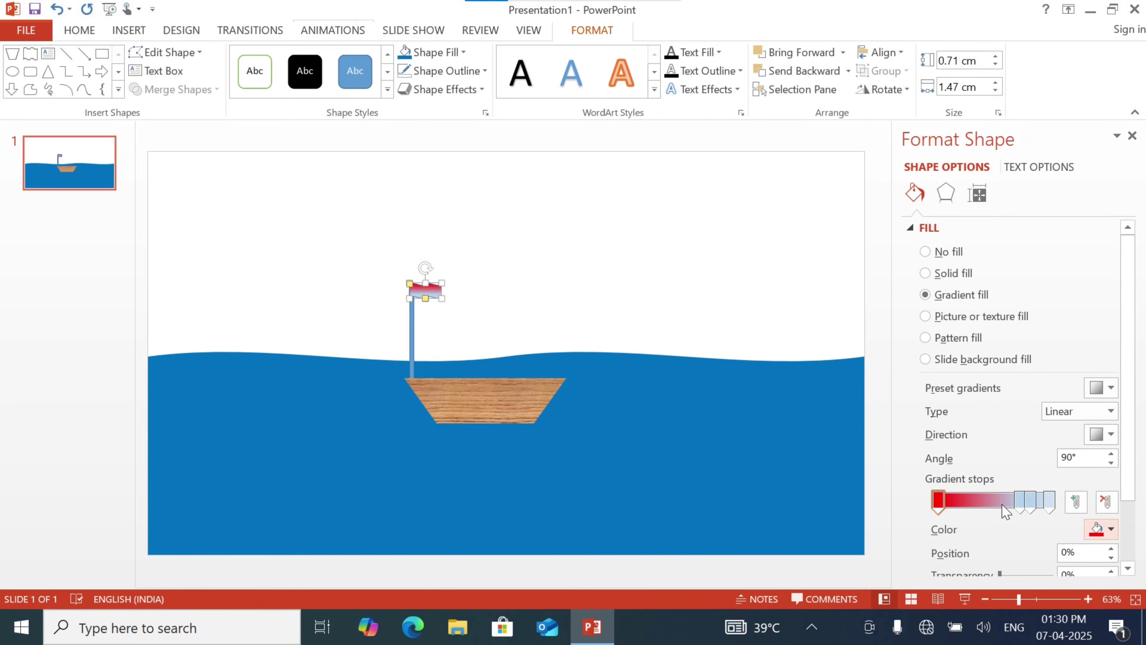
Step: Make the flag's middle gradient stop white at 49% and its final stop green
left_click(1029, 501)
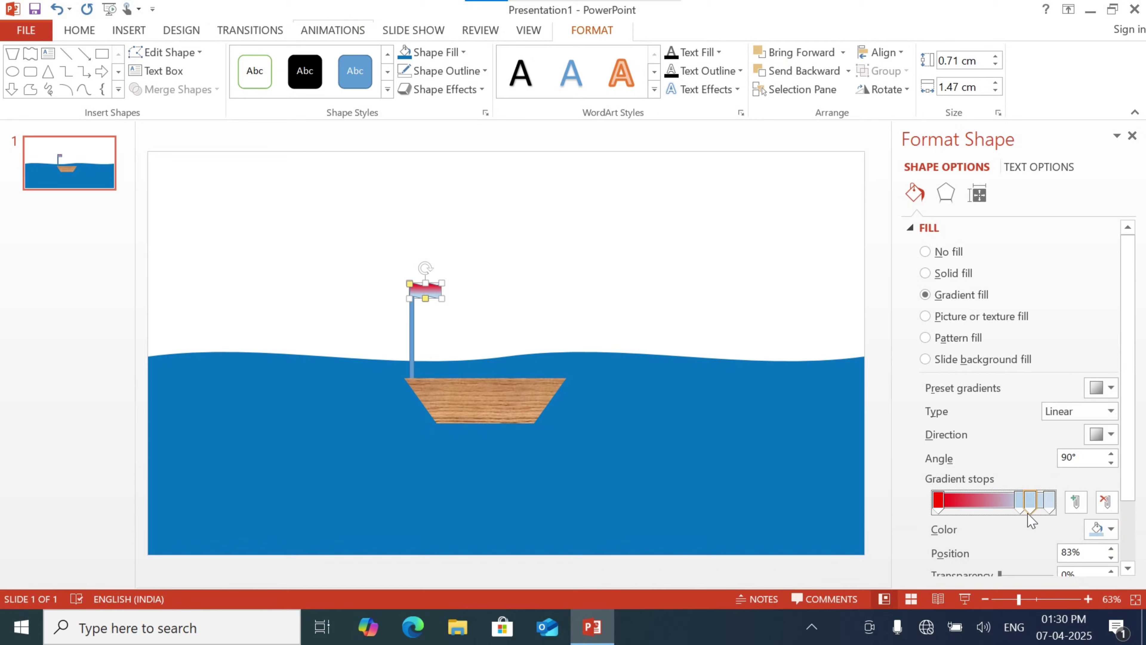
left_click_drag(1029, 514, 992, 506)
left_click(1101, 529)
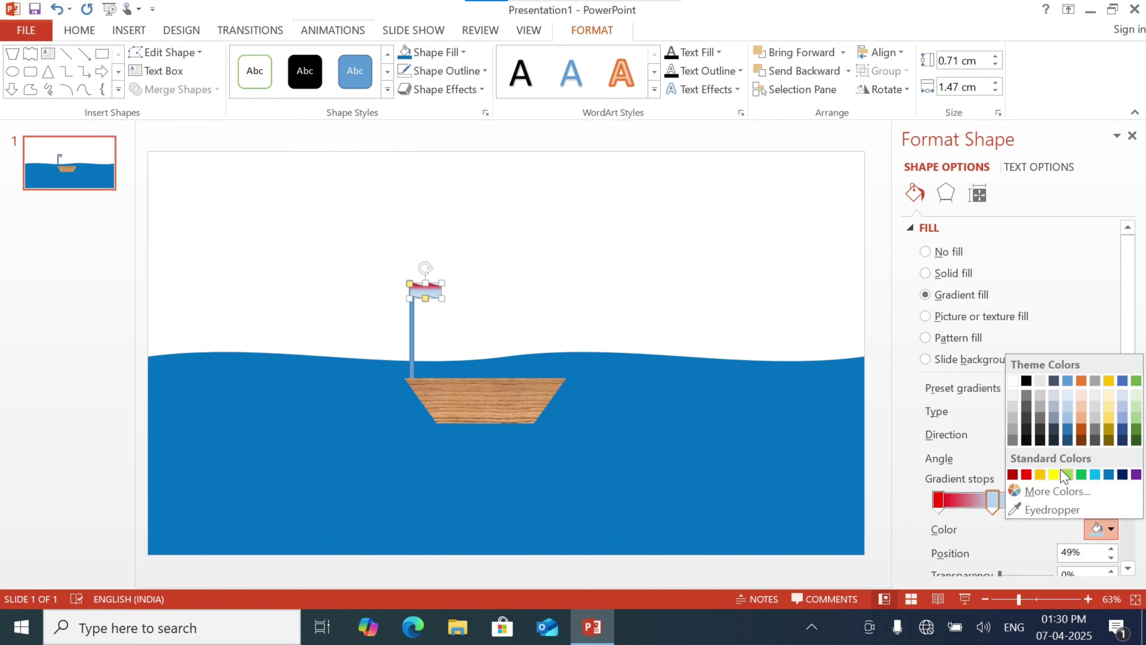
left_click(1013, 381)
left_click(1049, 501)
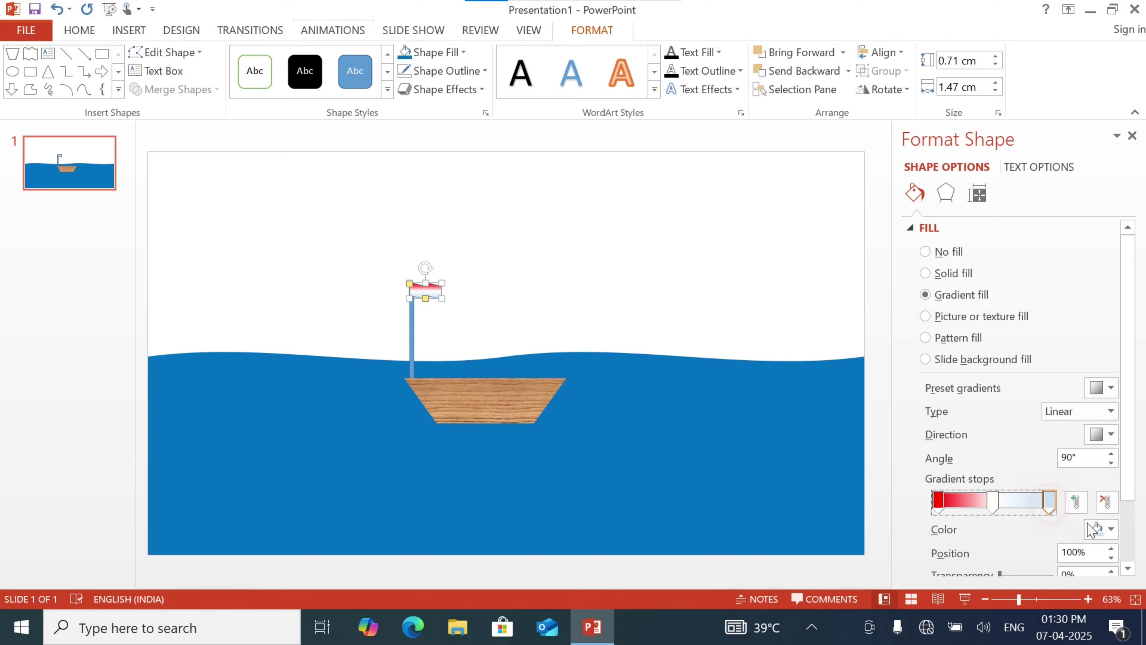
left_click(1106, 529)
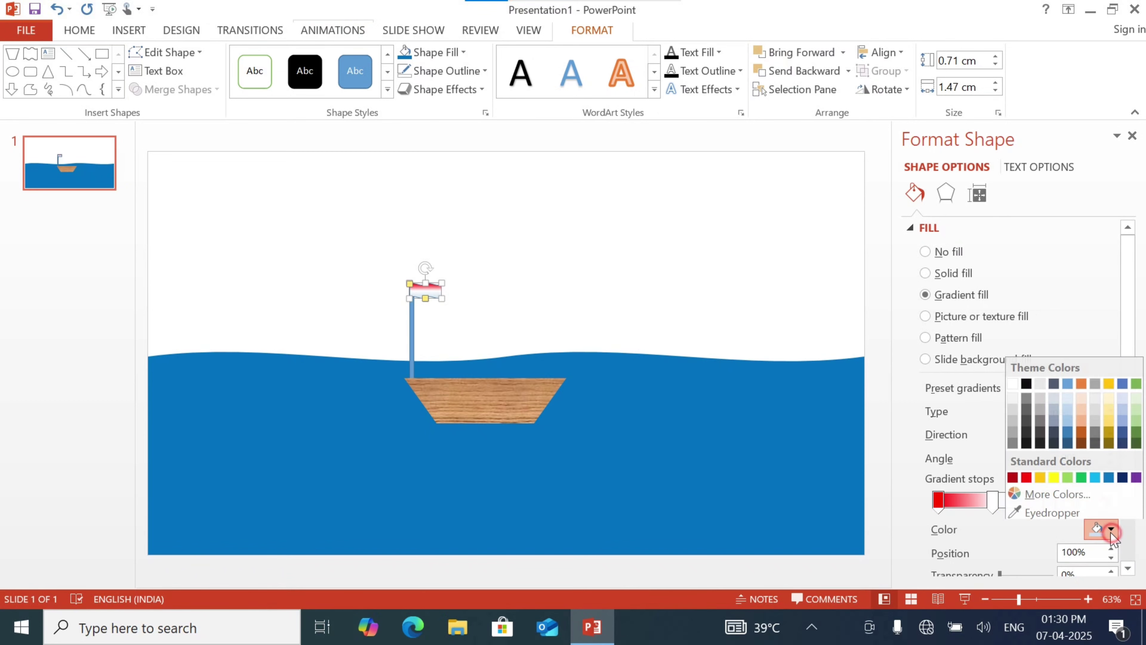
left_click(1081, 474)
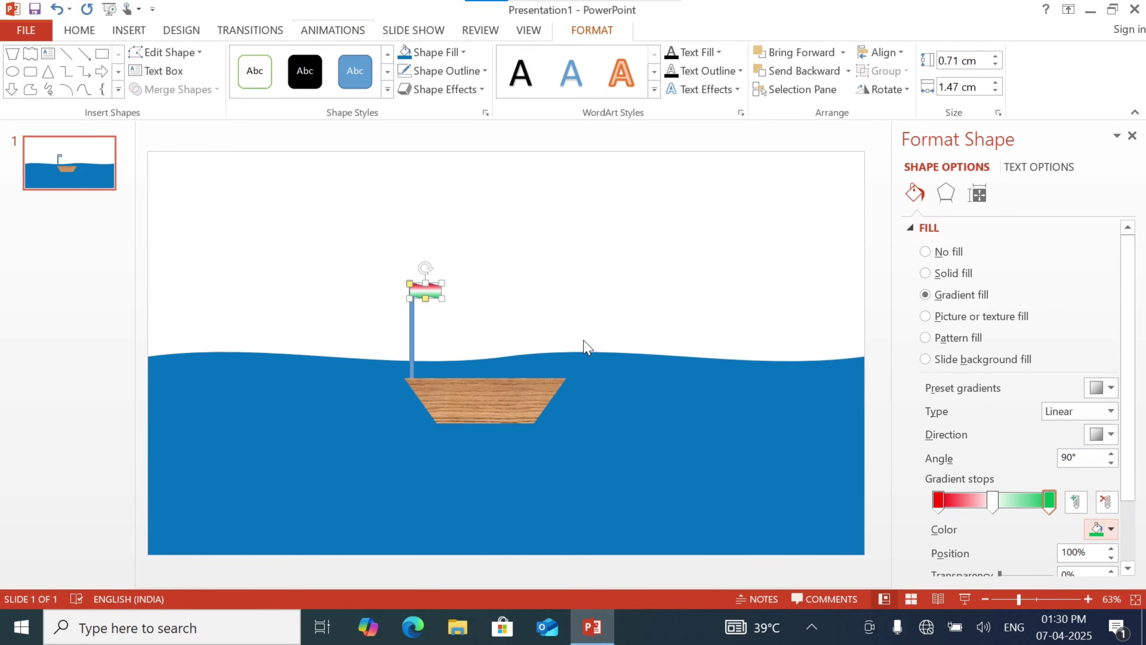
Step: Remove the outline from both the flag and the mast
left_click(591, 287)
left_click(443, 296)
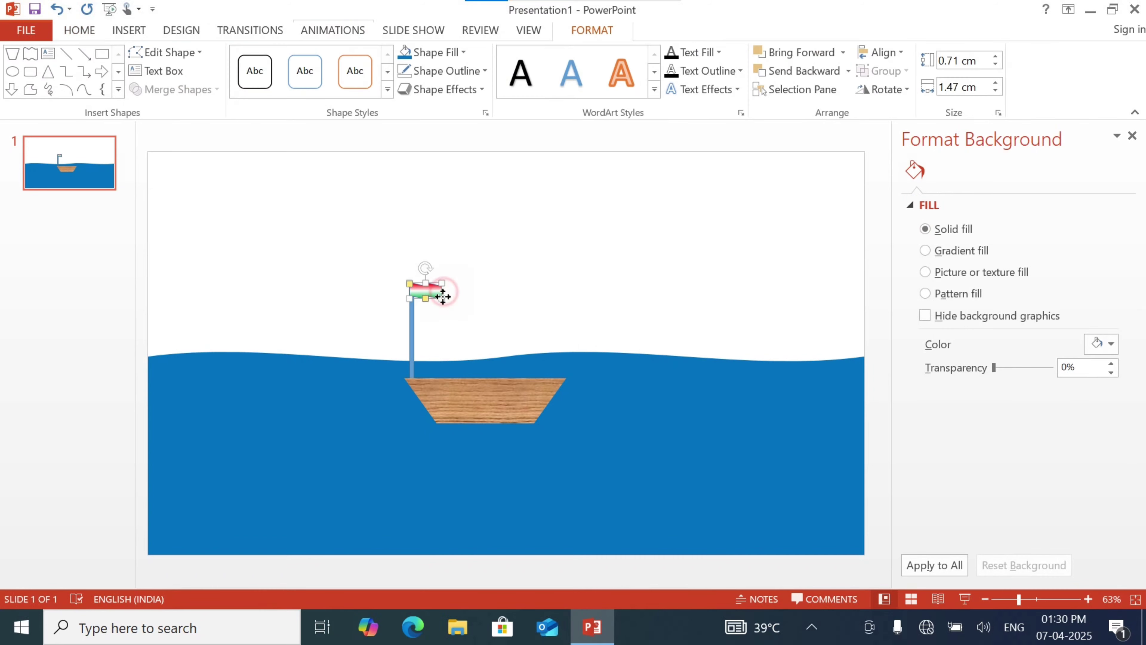
left_click(412, 335, "shift")
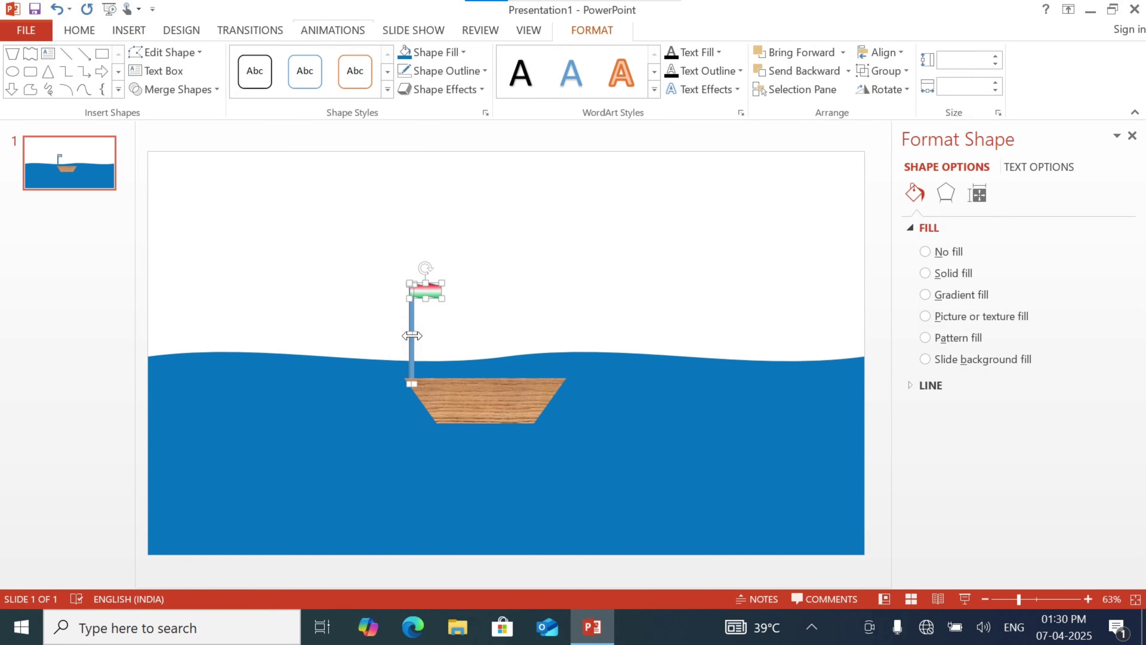
left_click(484, 71)
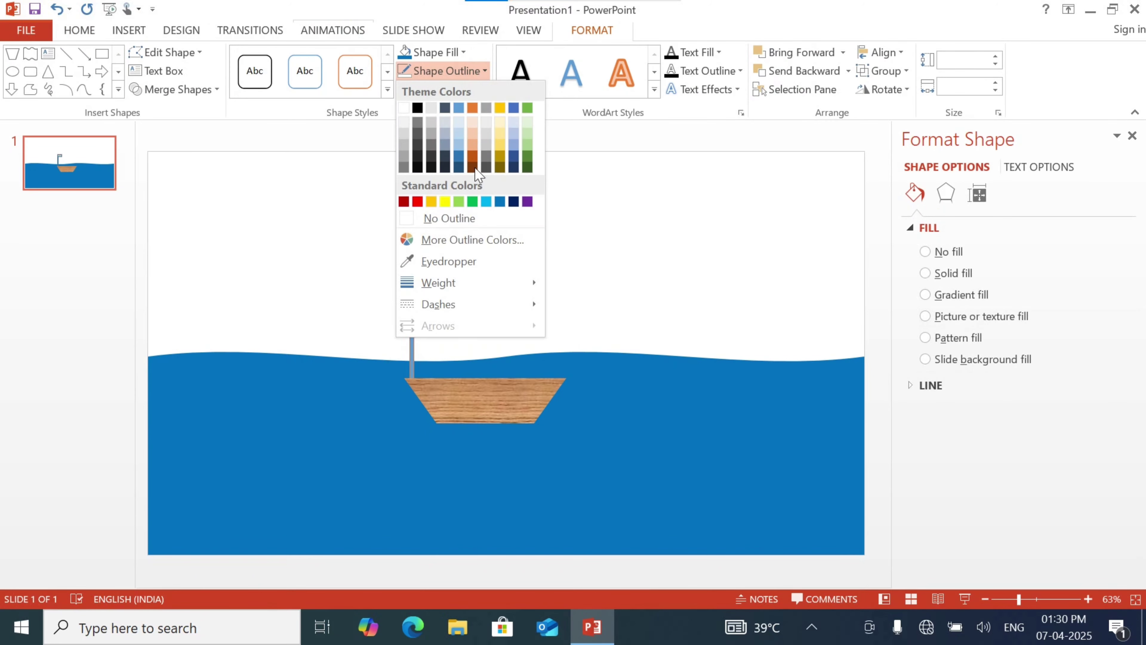
left_click(486, 222)
left_click(607, 302)
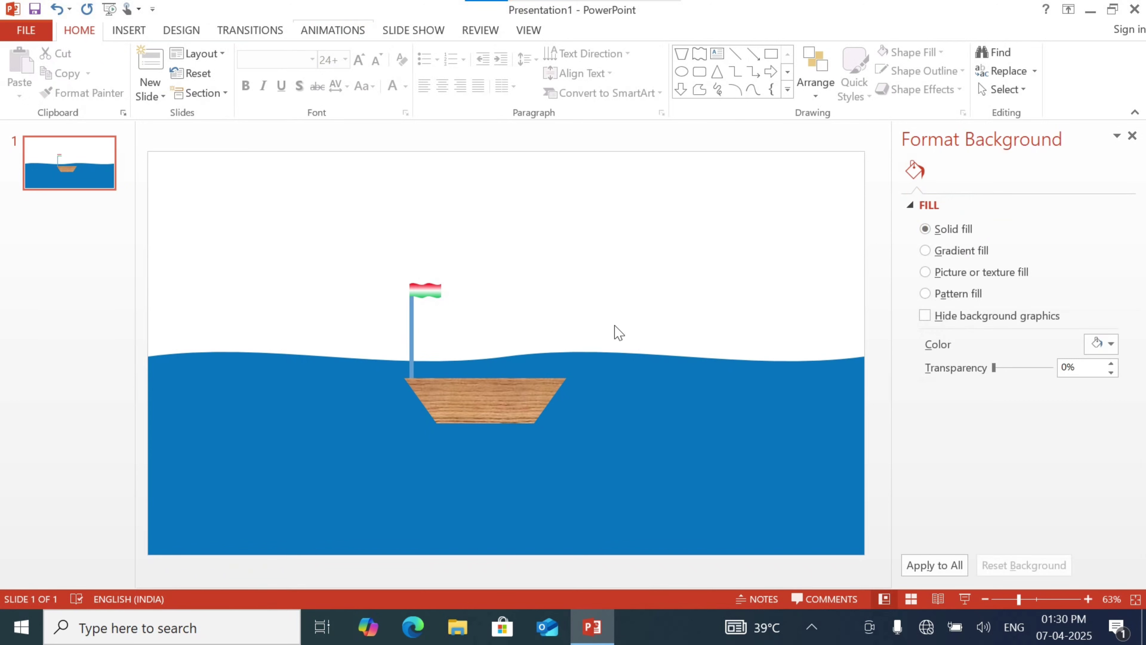
left_click(431, 294)
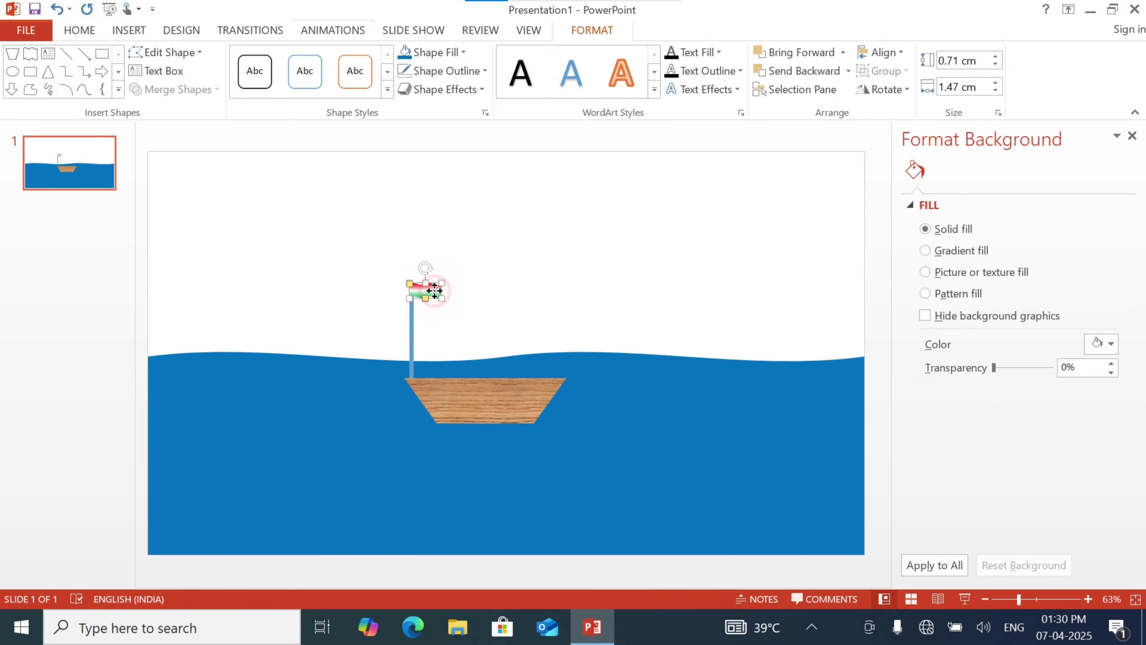
left_click(411, 328, "shift")
left_click(492, 276)
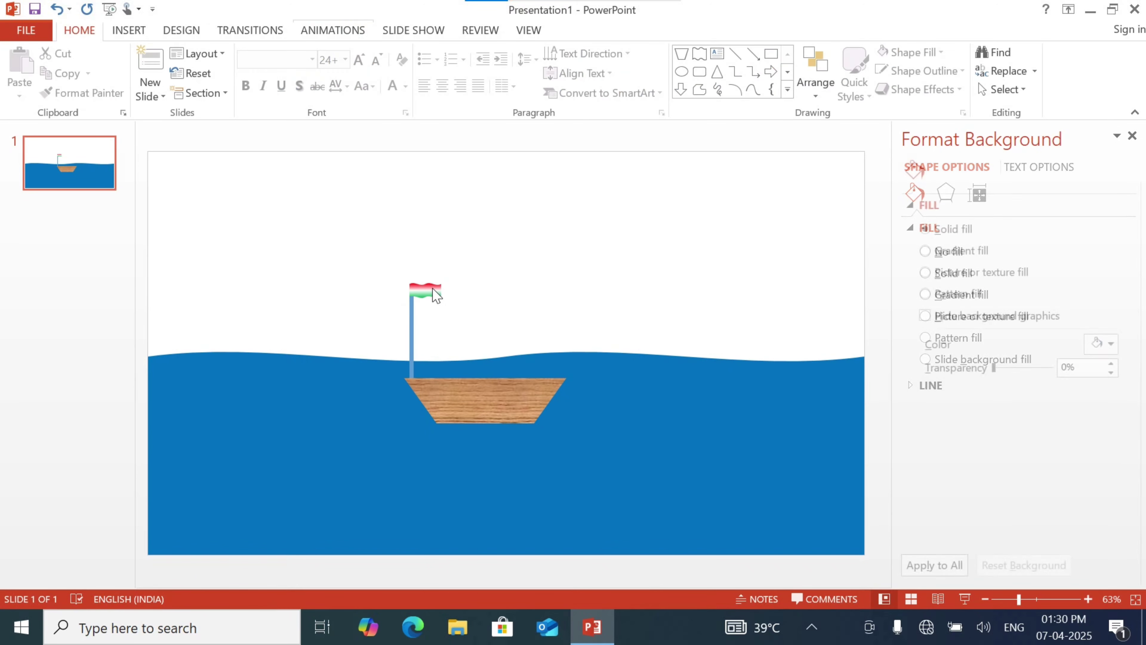
Step: Group the flag, mast and wooden hull into one object and close the formatting pane
left_click(434, 293)
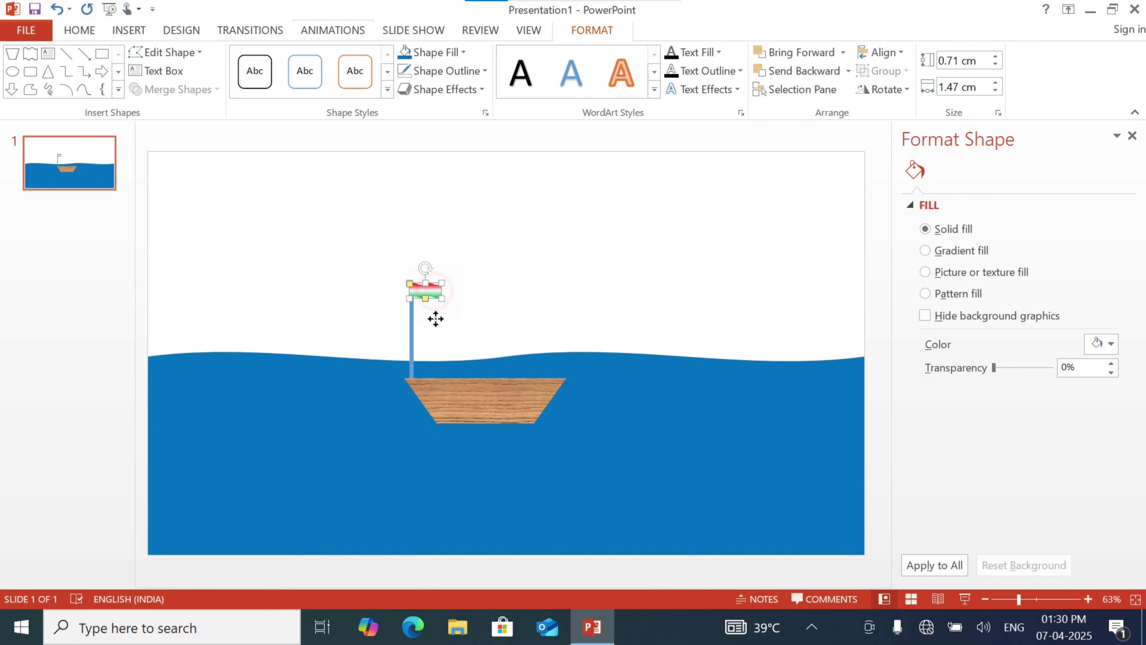
left_click(411, 323, "shift")
left_click(449, 391, "shift")
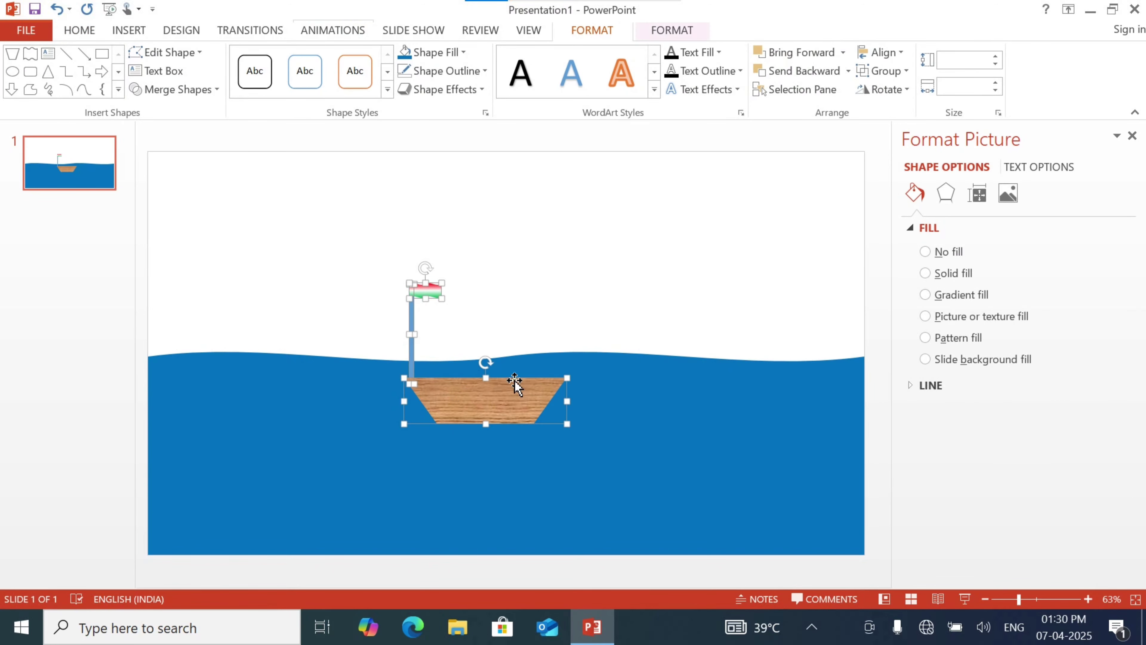
left_click(885, 71)
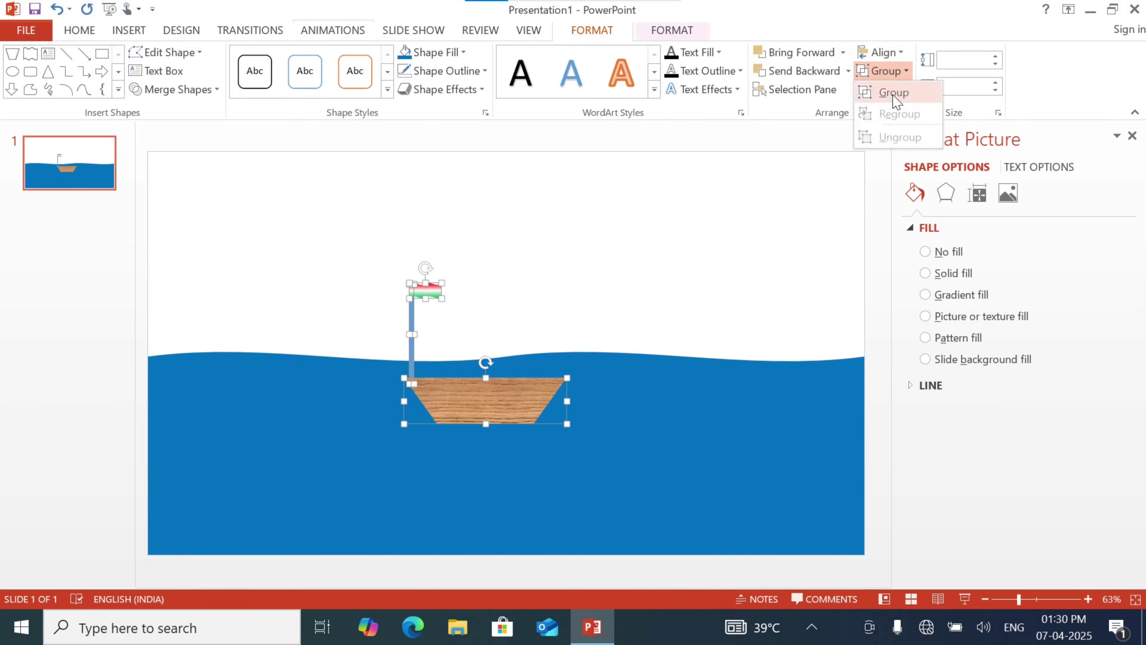
left_click(876, 93)
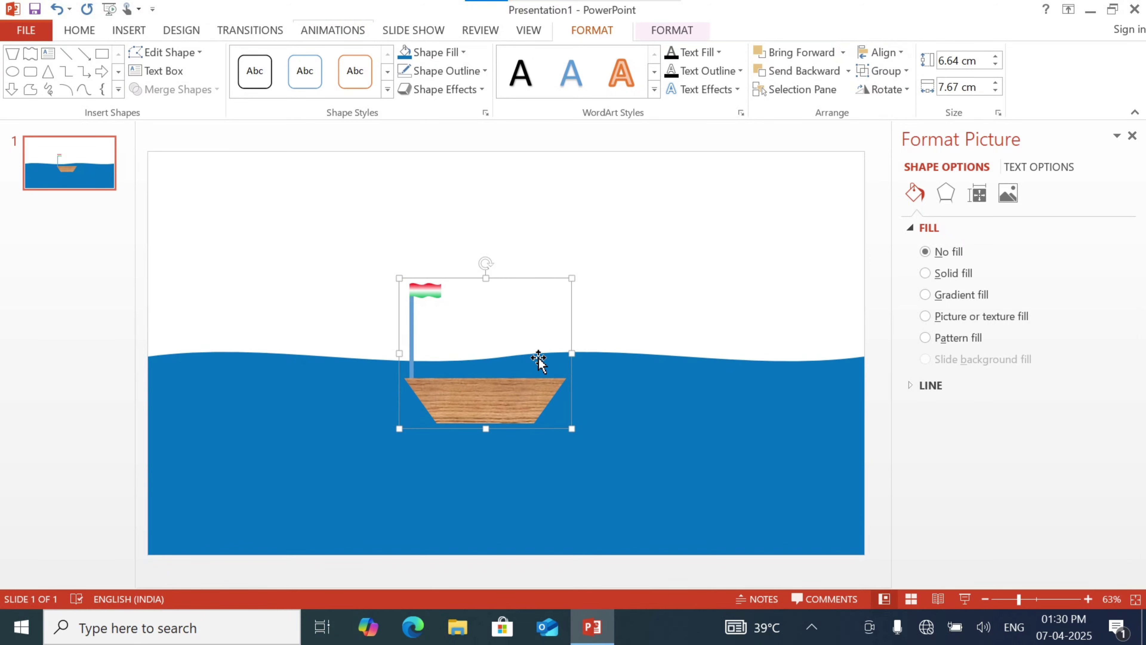
left_click(654, 259)
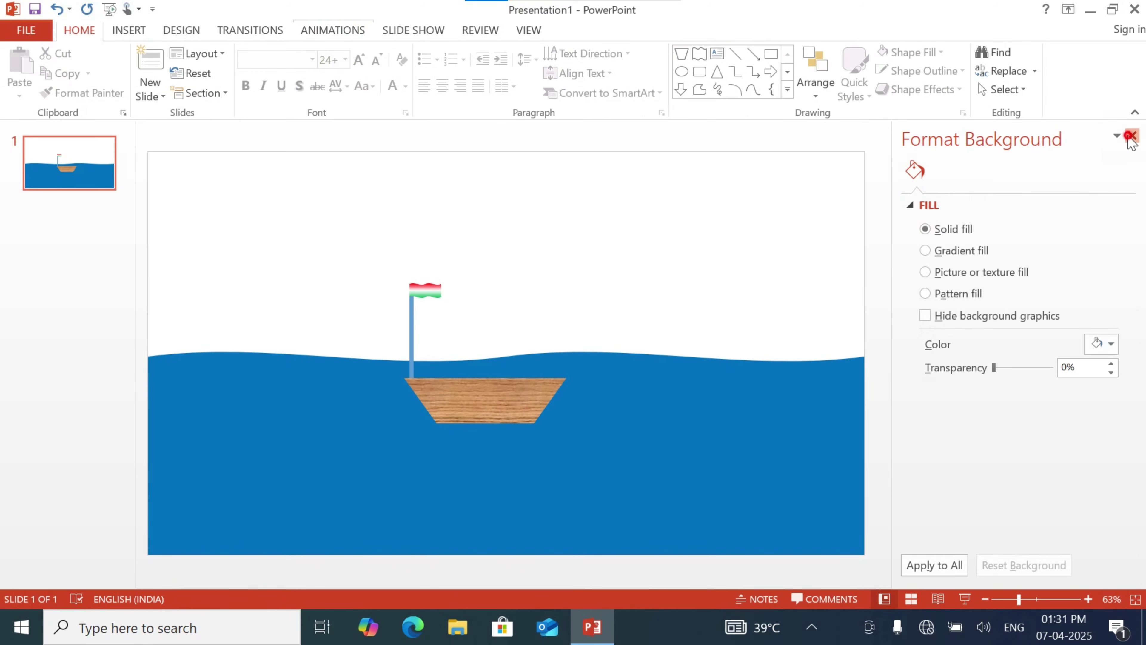
left_click(1132, 135)
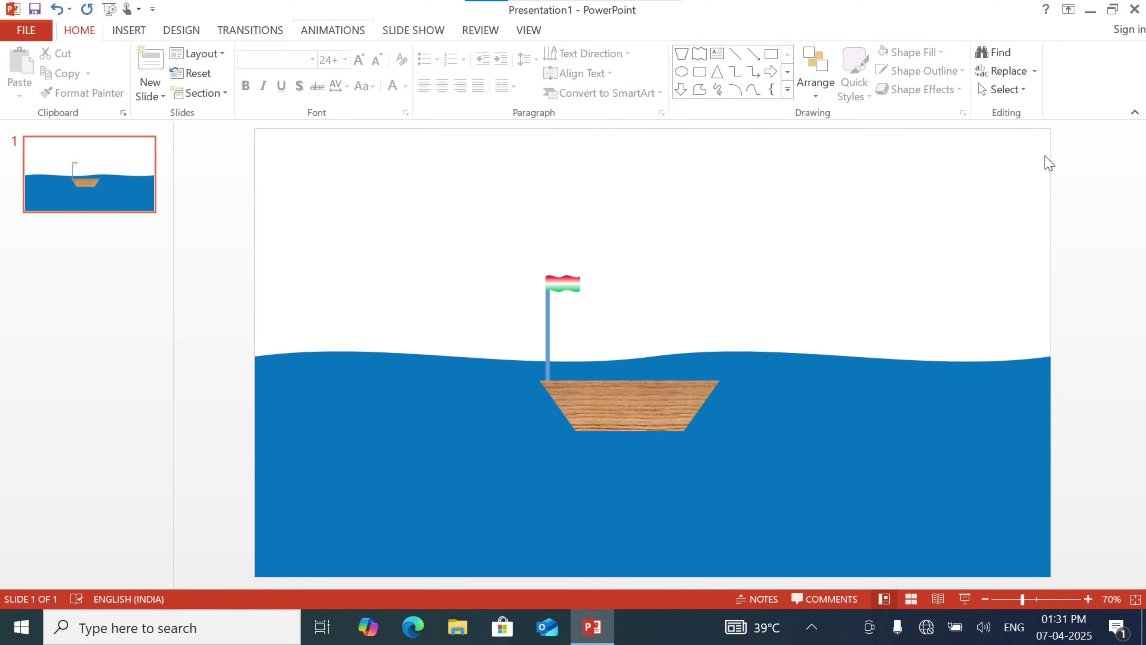
Step: Give the slide background a solid light blue fill with 81% transparency as the sky
left_click(183, 31)
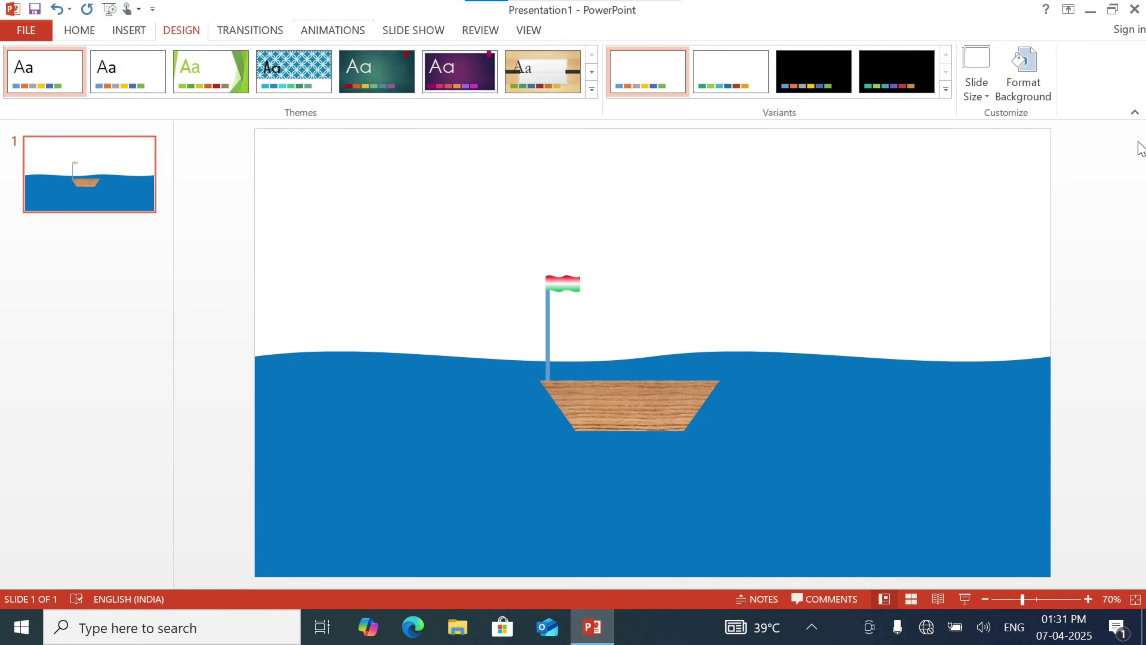
left_click(1033, 88)
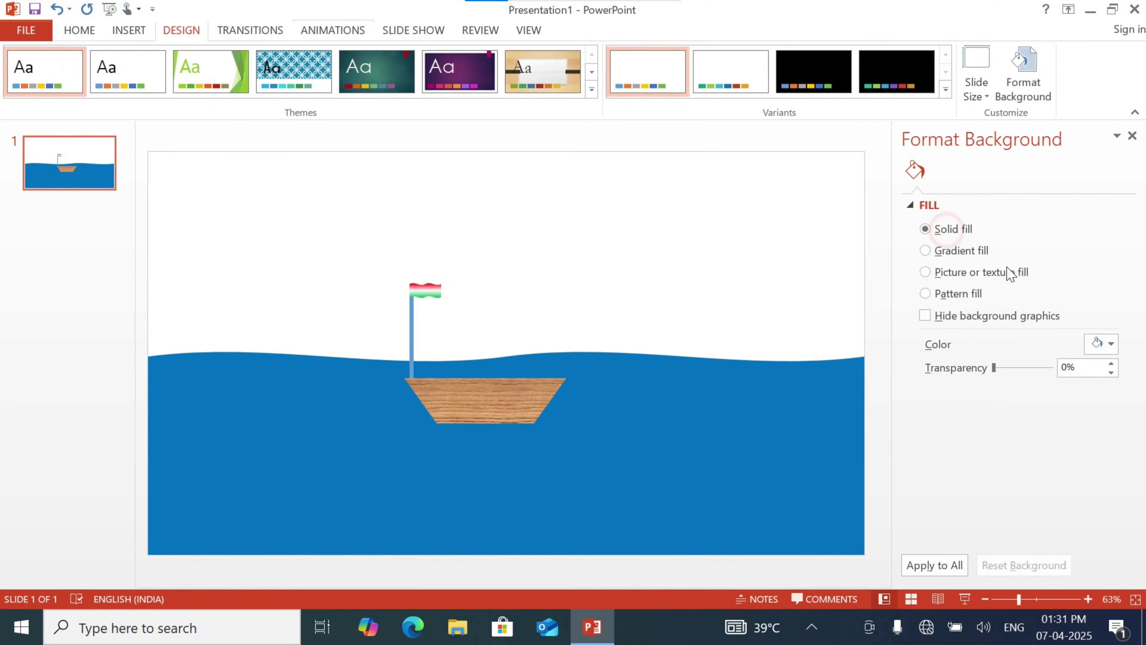
left_click(1110, 345)
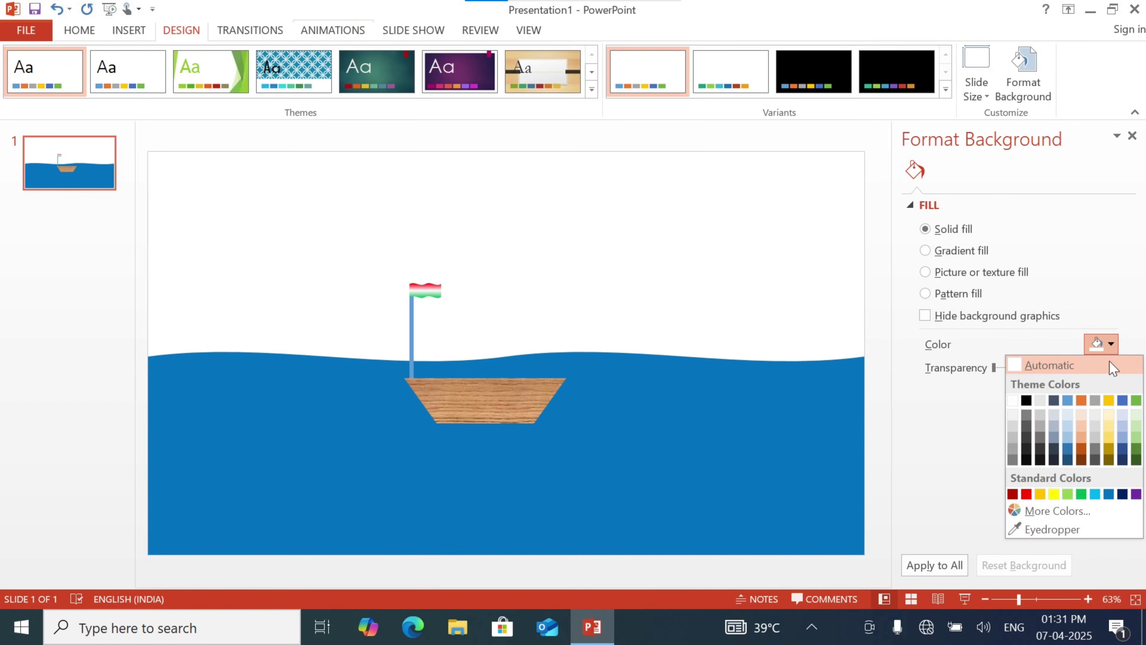
left_click(1095, 494)
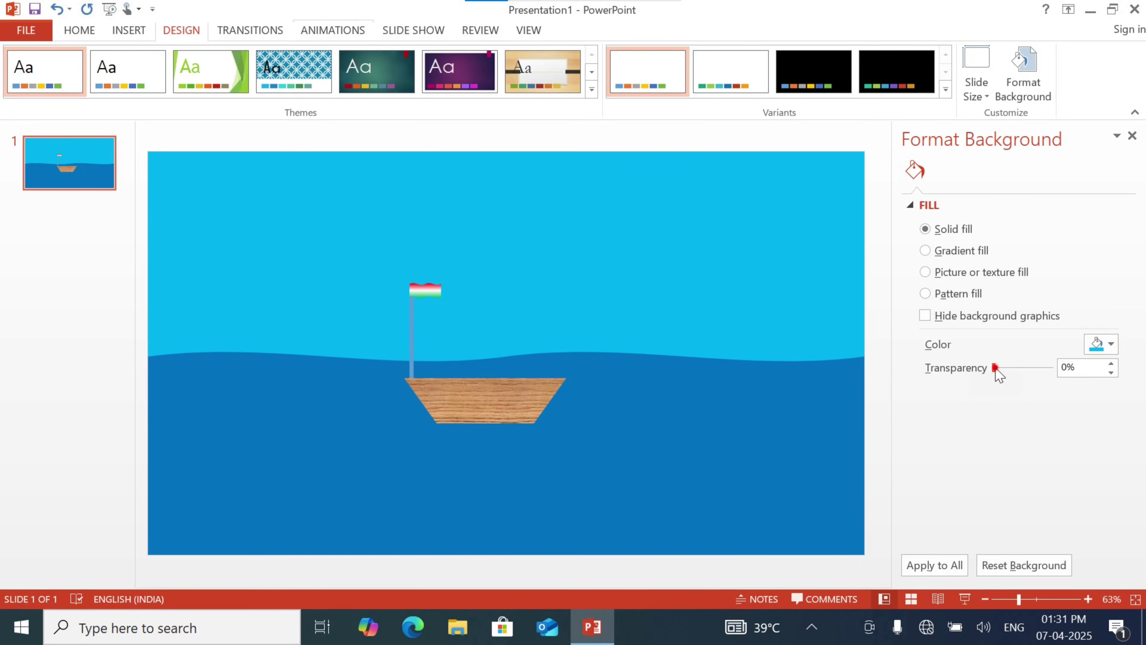
left_click_drag(996, 368, 1037, 372)
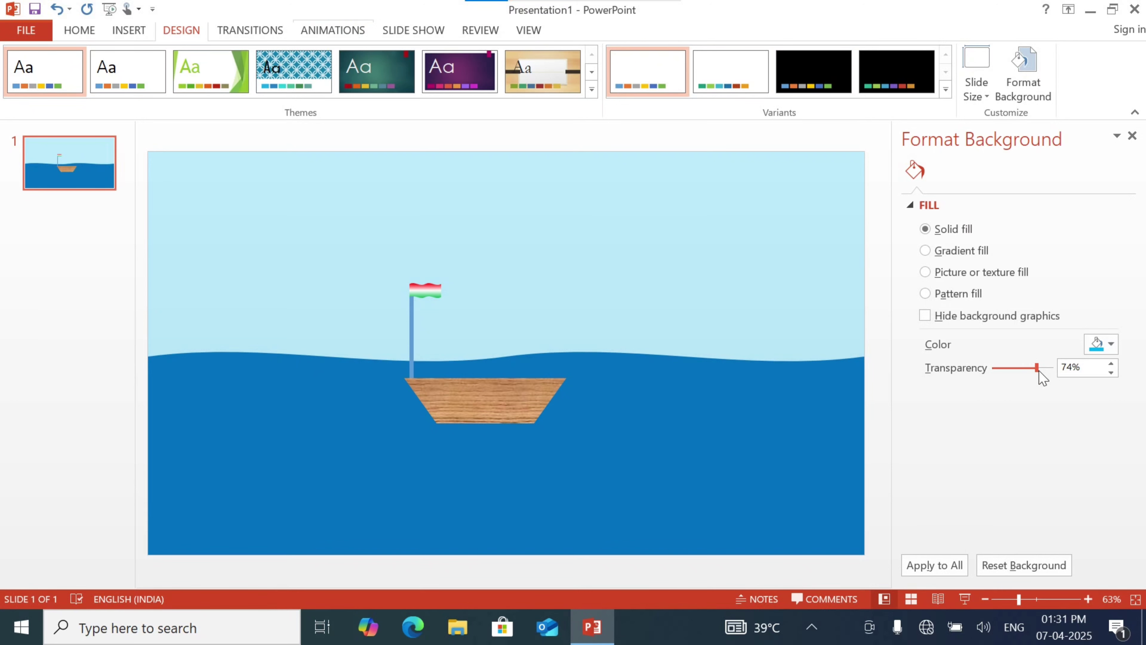
left_click_drag(1036, 369, 1041, 370)
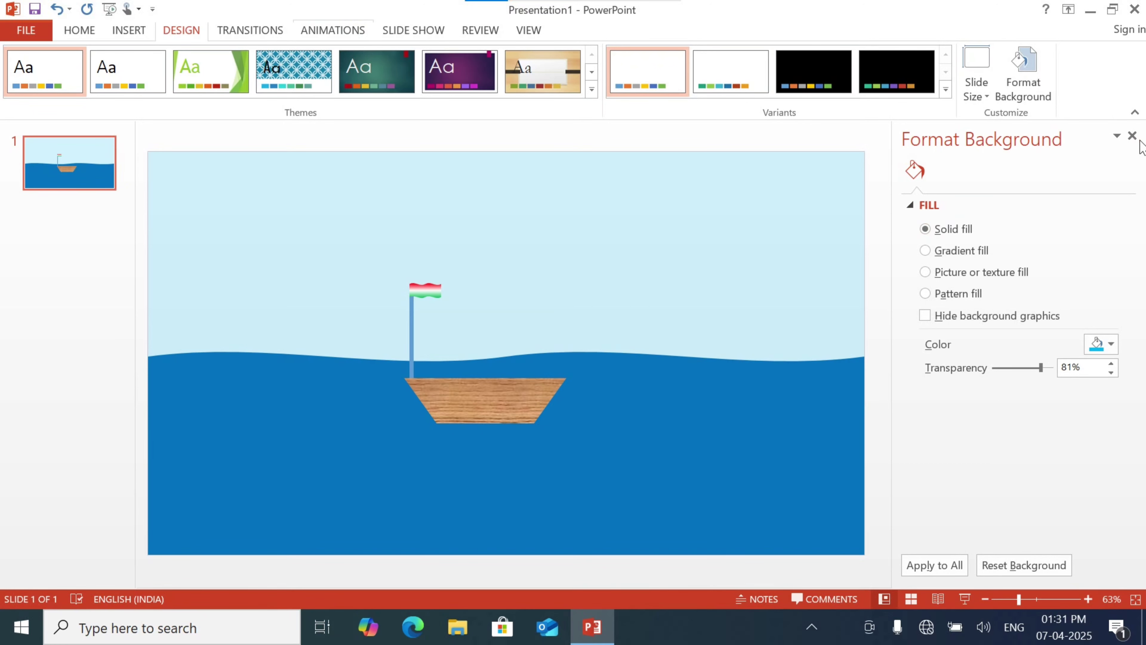
left_click(1133, 136)
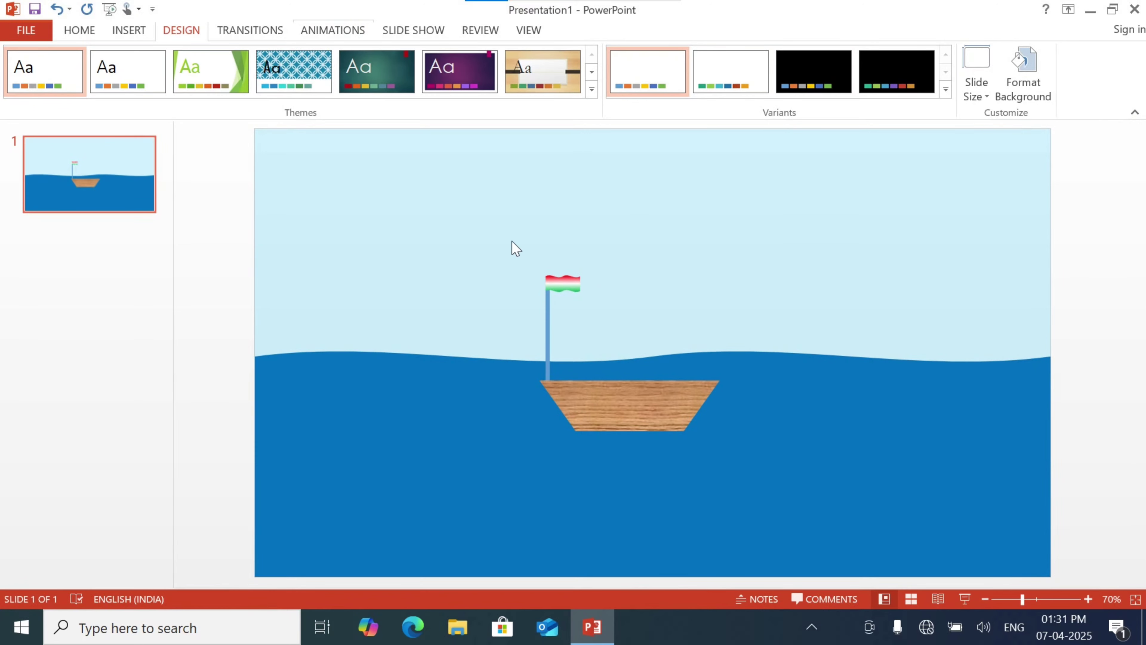
Step: Draw a cloud about 3.1 cm wide and 2.24 cm high in the sky's upper left corner and fill it white
left_click(129, 31)
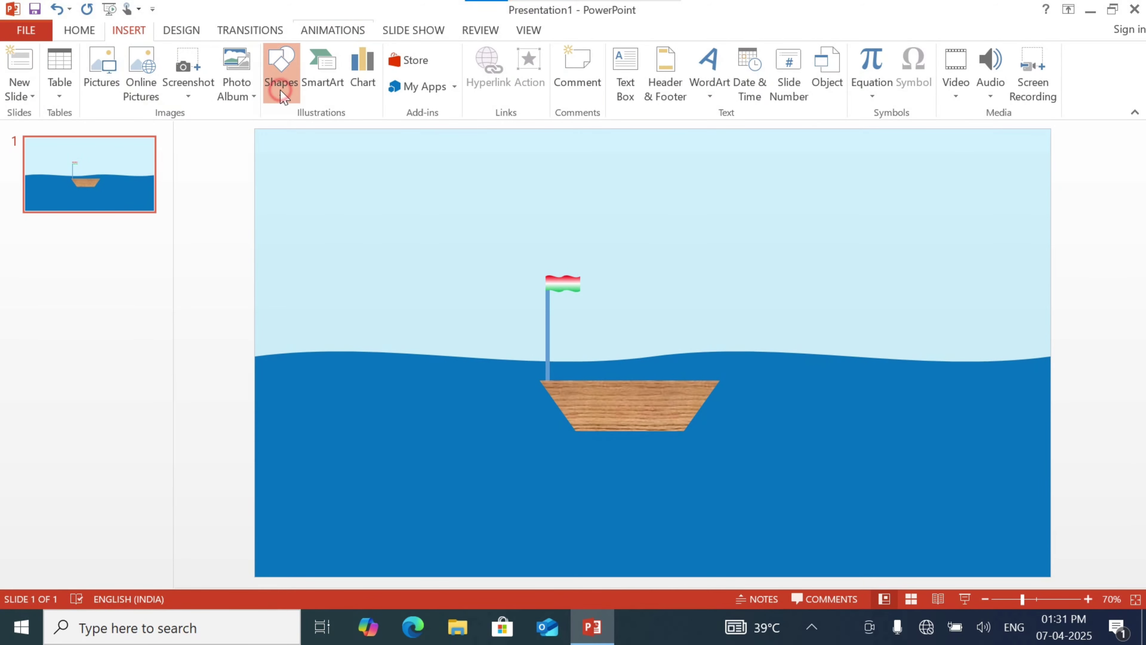
left_click(281, 77)
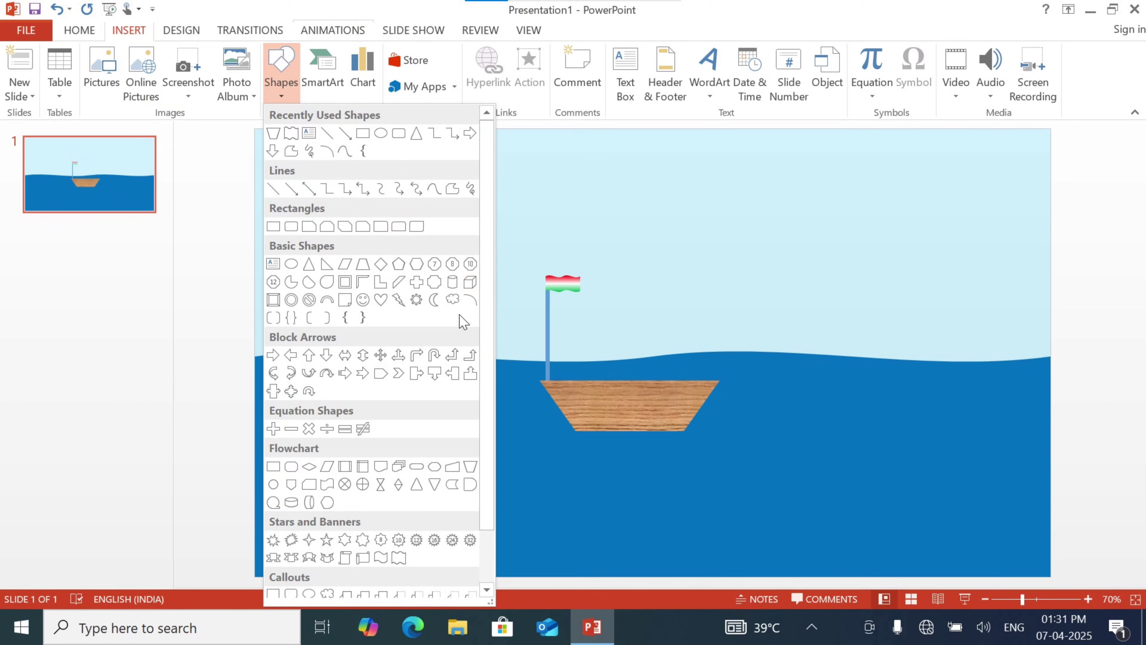
left_click(453, 299)
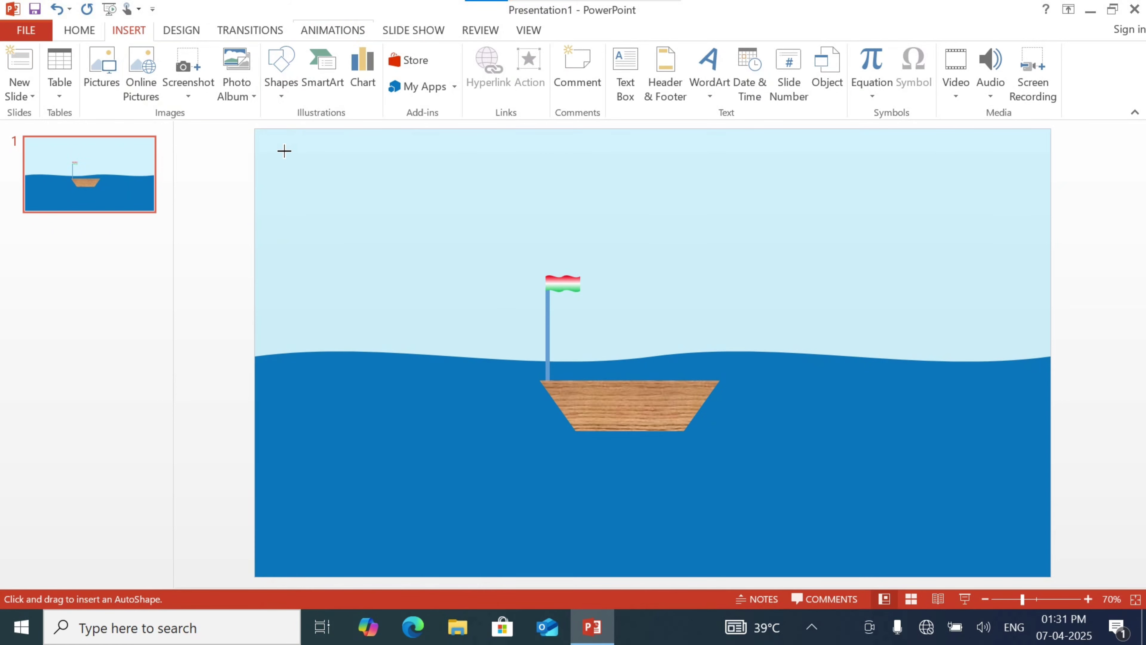
left_click_drag(284, 152, 357, 205)
left_click(447, 55)
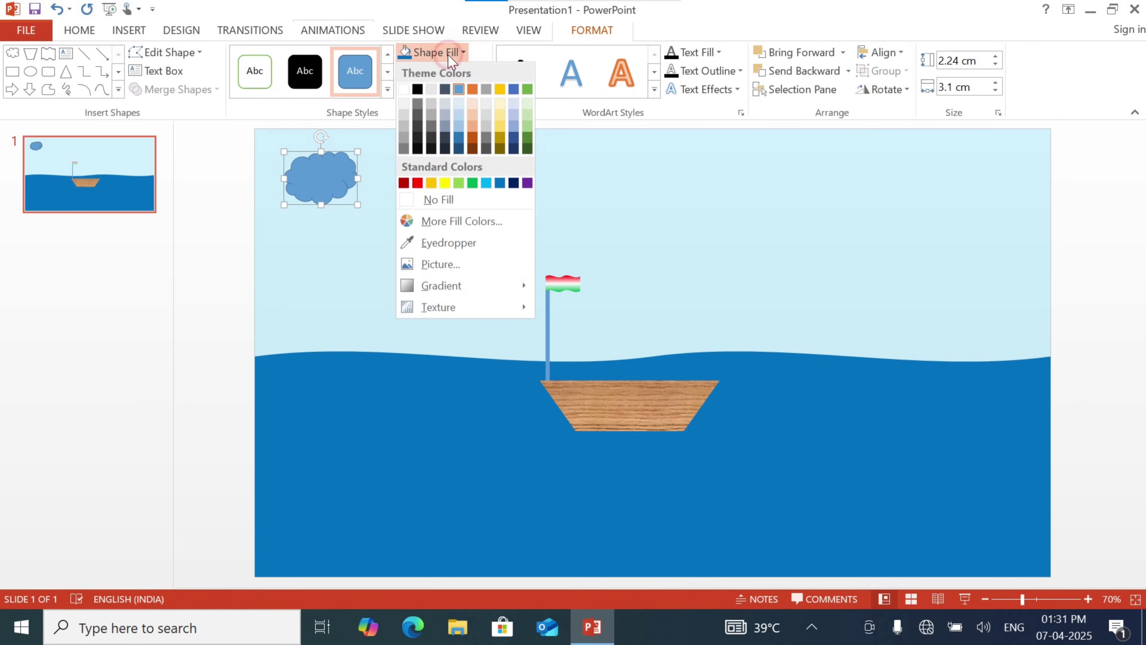
left_click(404, 90)
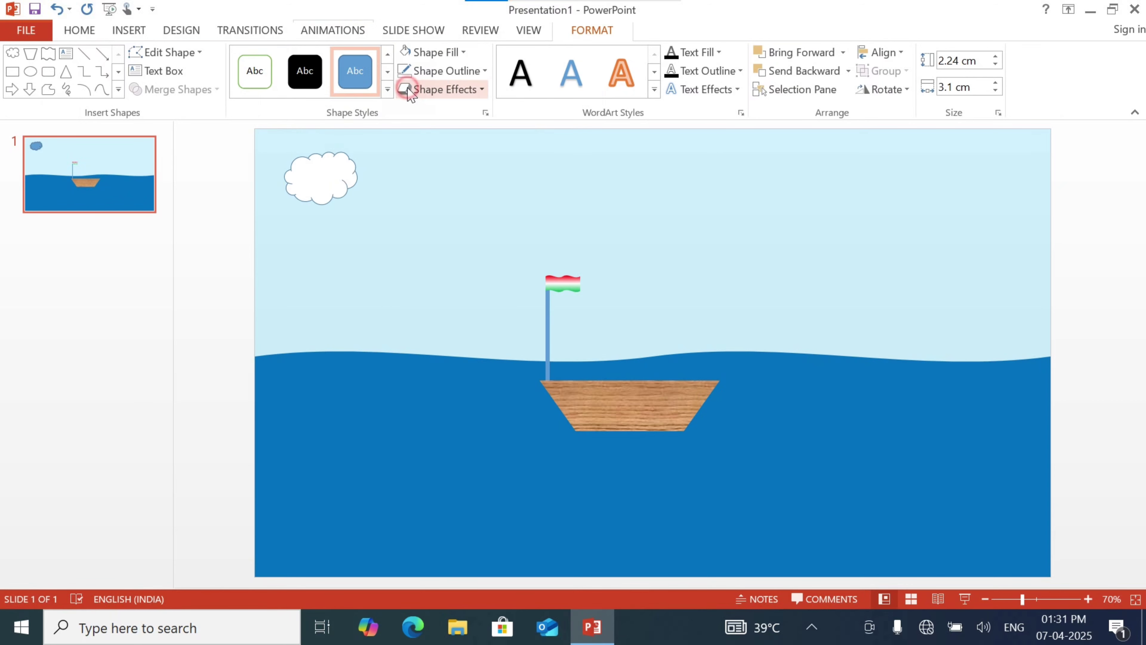
Step: Remove the outline from the white cloud in the sky's upper left corner
left_click(453, 72)
left_click(459, 226)
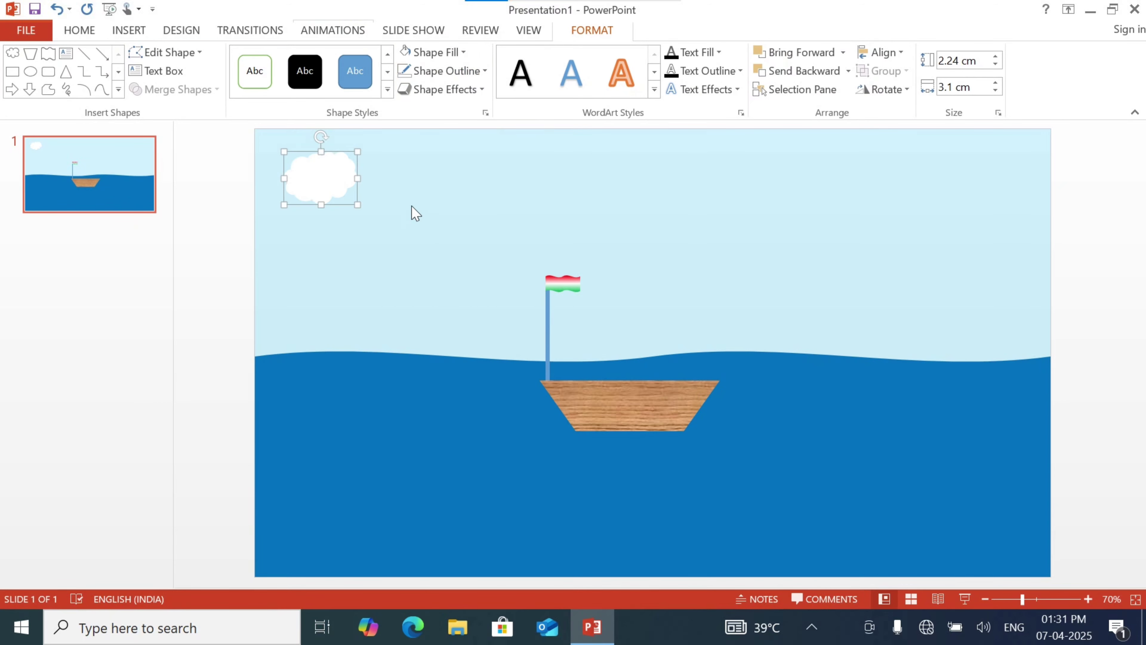
left_click(427, 187)
Step: Set the cloud's solid white fill to 35% transparency and close the formatting pane
left_click(325, 185)
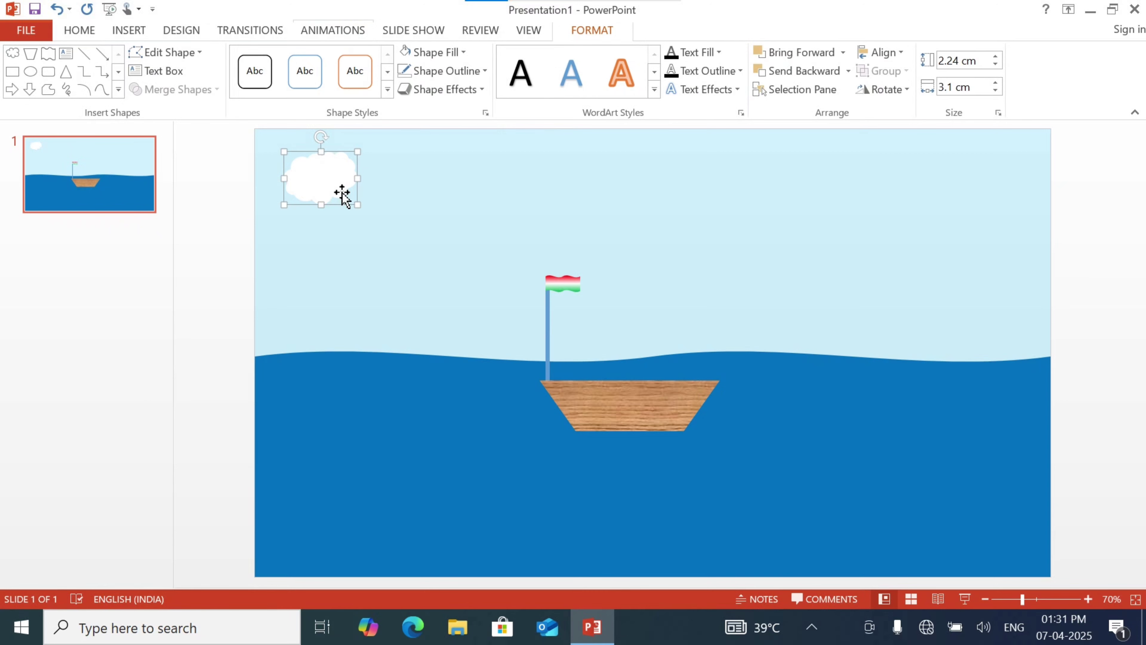
left_click(451, 52)
mouse_move(486, 292)
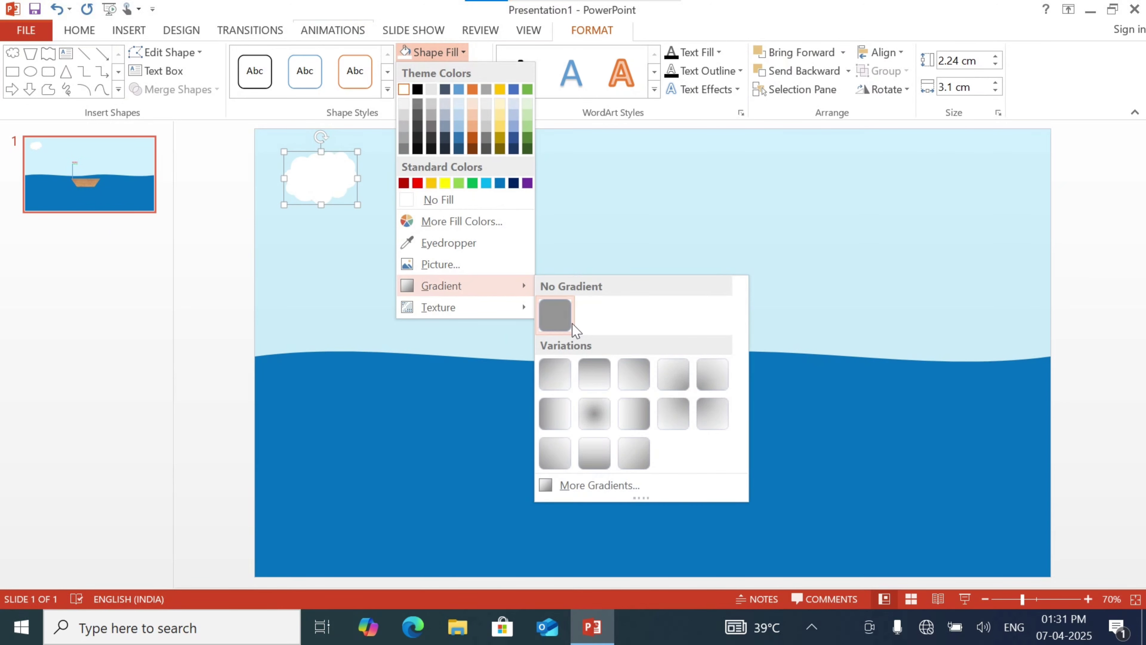
left_click(632, 486)
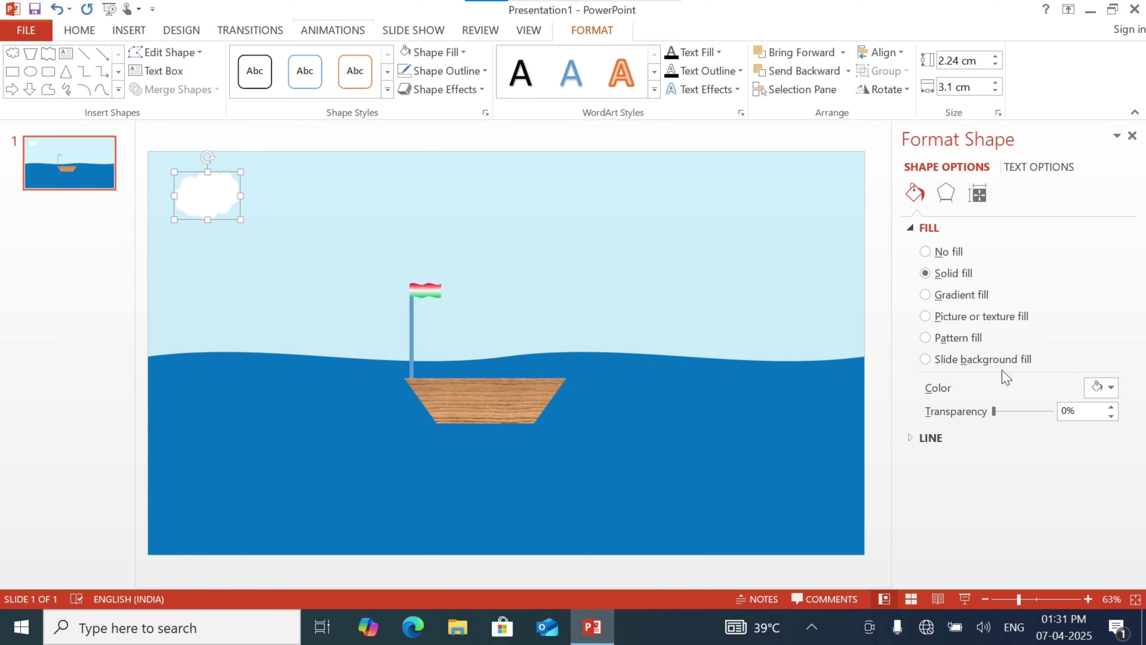
left_click_drag(997, 415, 1023, 415)
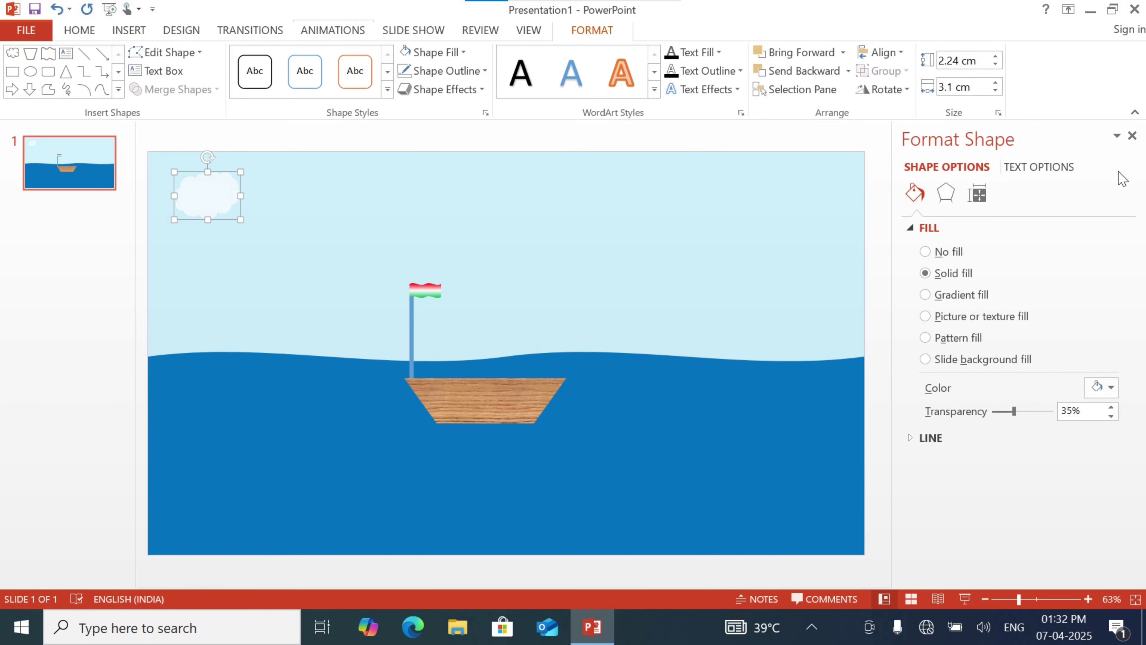
left_click(1132, 136)
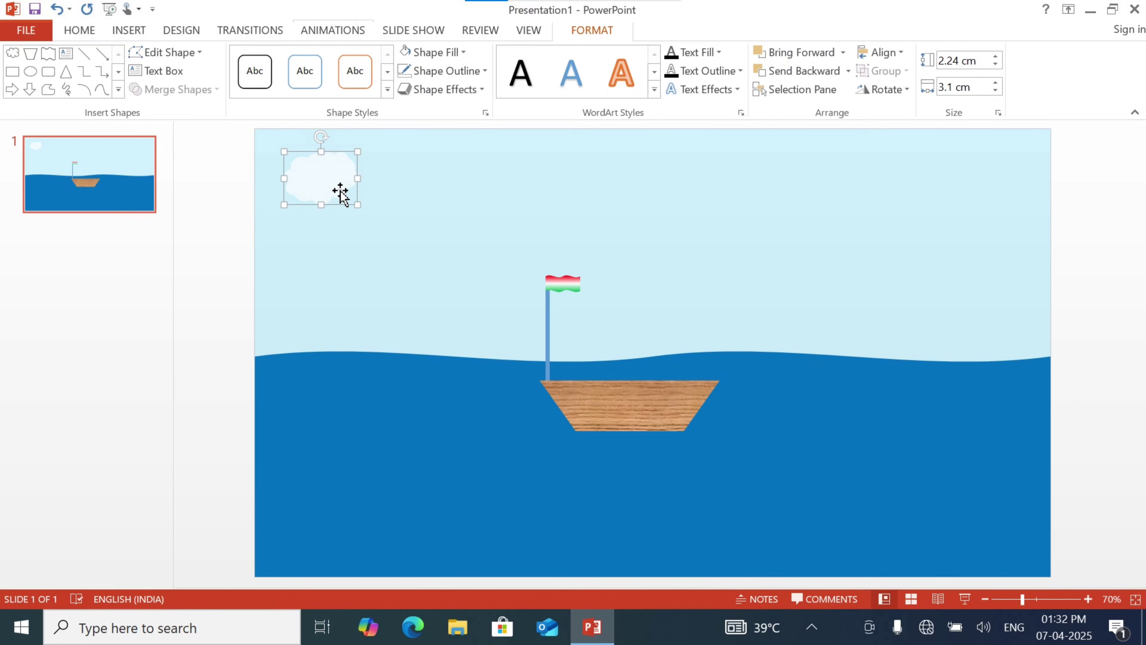
Step: Duplicate the cloud, place the copy below and slightly right of the original, and select both clouds
key("ctrl+d")
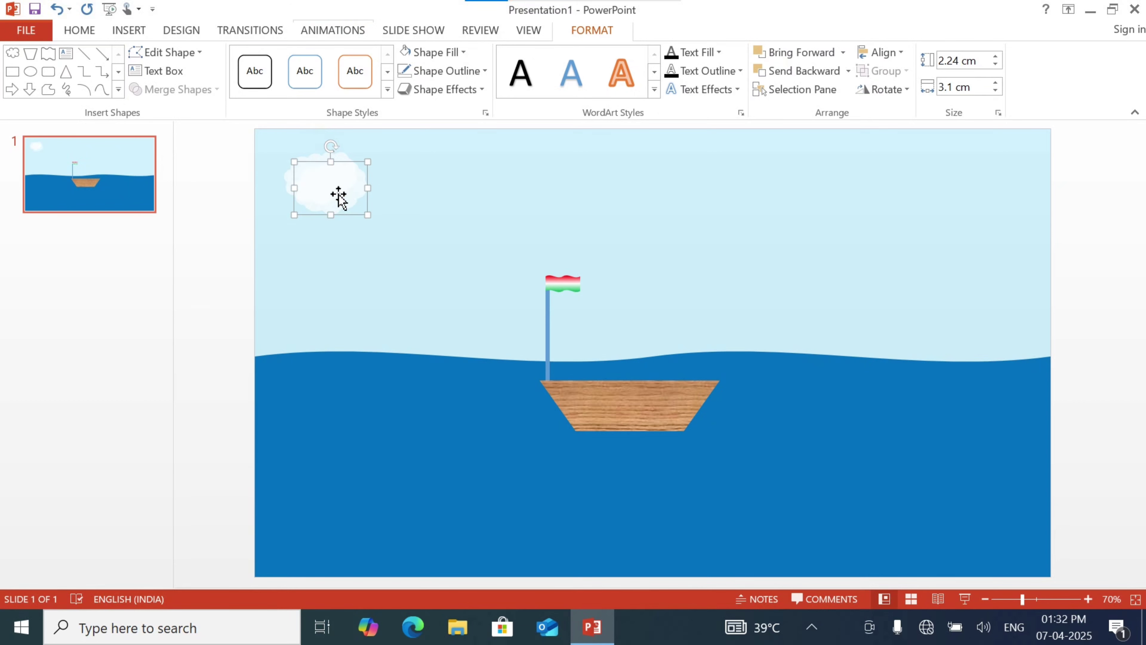
left_click_drag(338, 193, 365, 279)
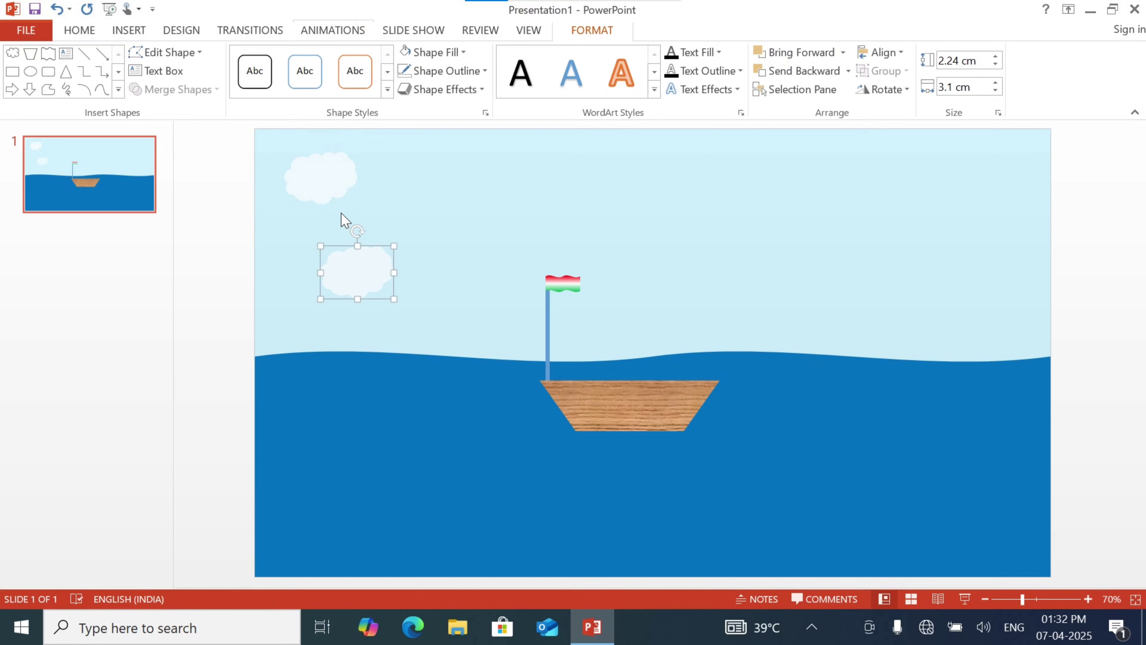
left_click(325, 187, "shift")
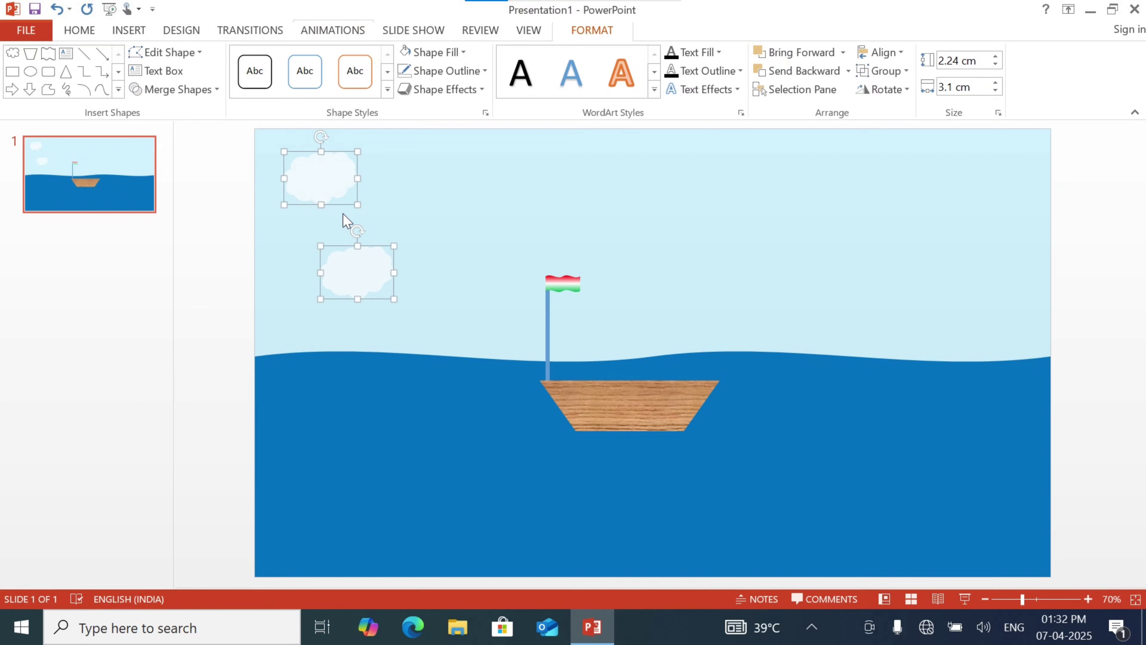
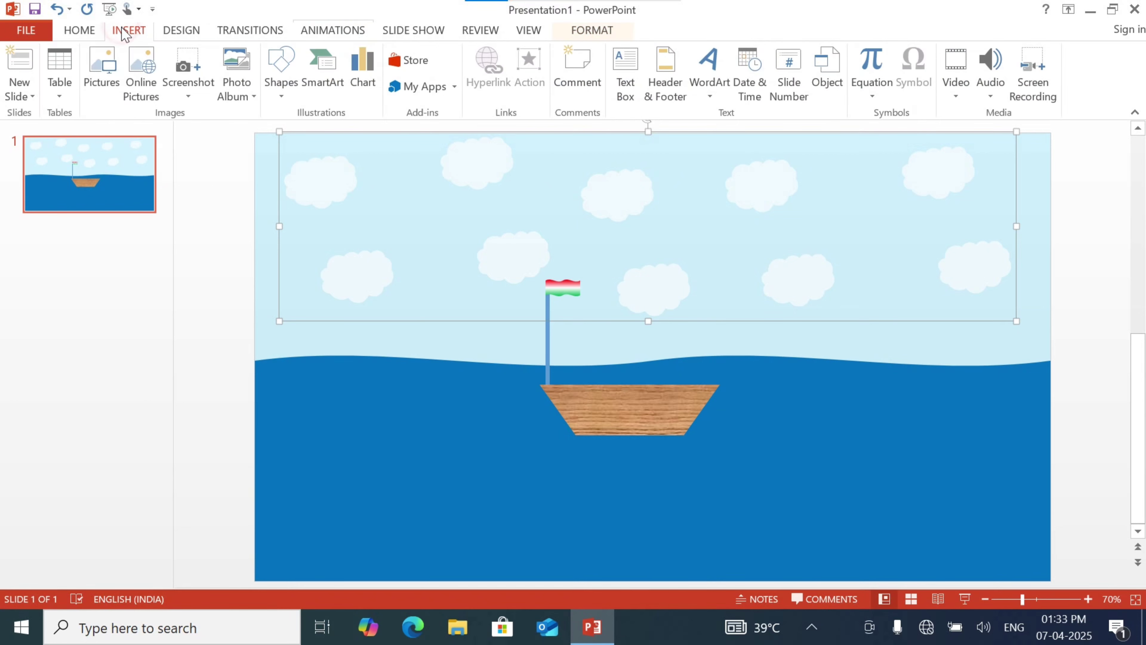
Step: Scribble a wavy ripple about 2.46 cm wide and 0.77 cm high on the water's left side, with light blue outline and fill
left_click(284, 88)
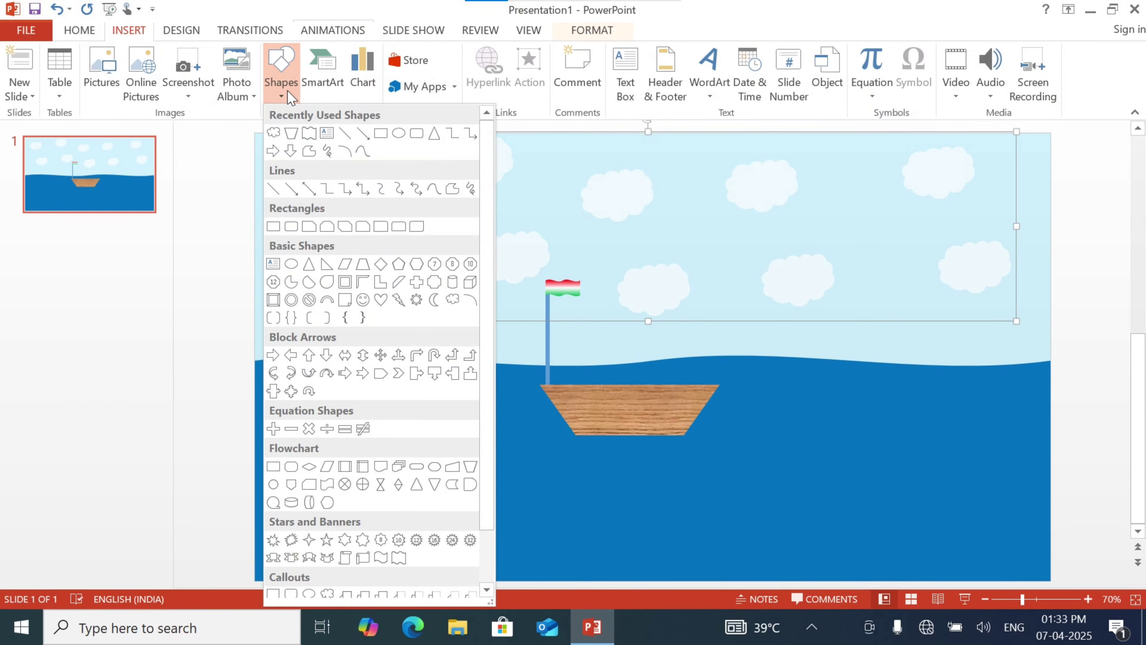
left_click(470, 188)
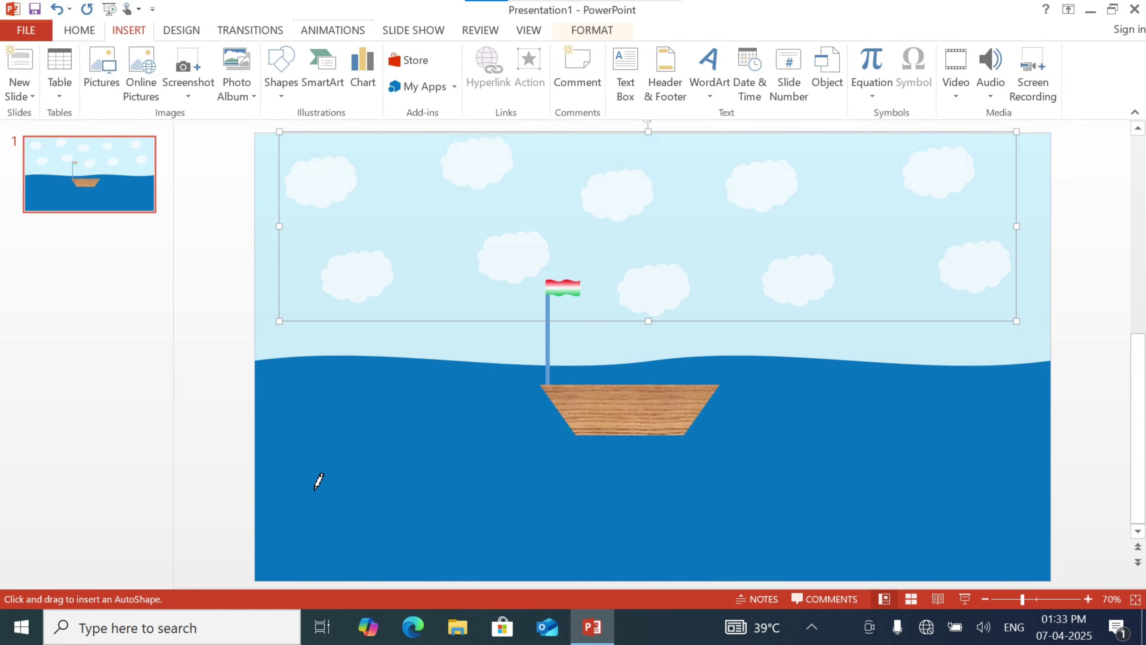
mouse_move(271, 396)
left_mouse_down()
mouse_move(286, 391)
mouse_move(326, 413)
left_mouse_up()
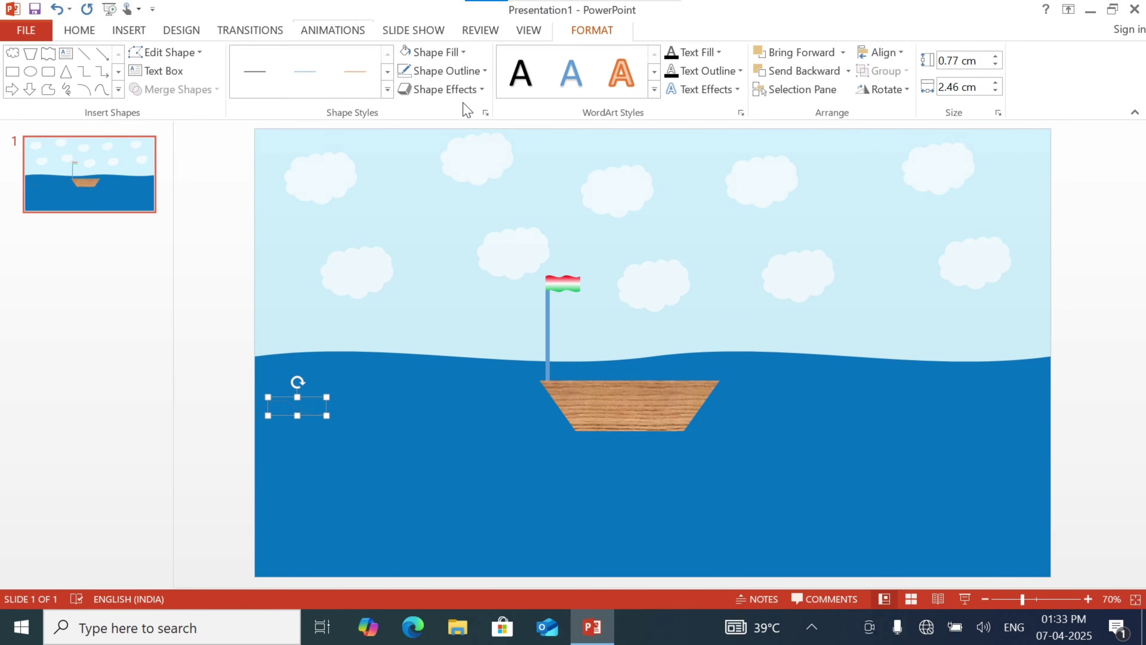
left_click(474, 70)
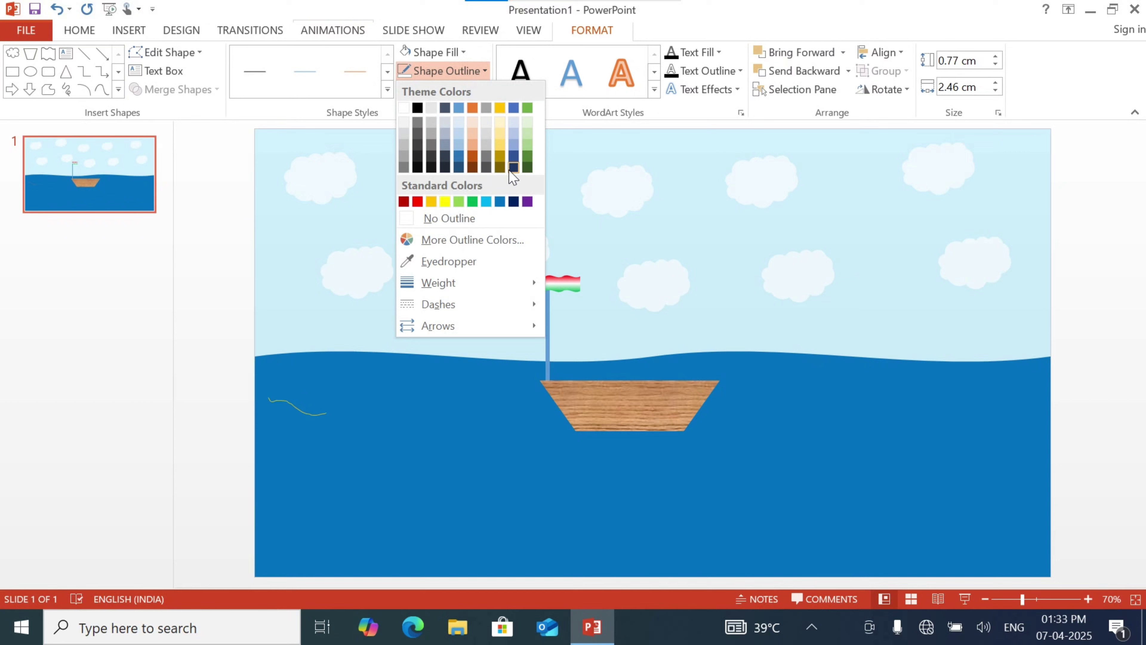
left_click(487, 204)
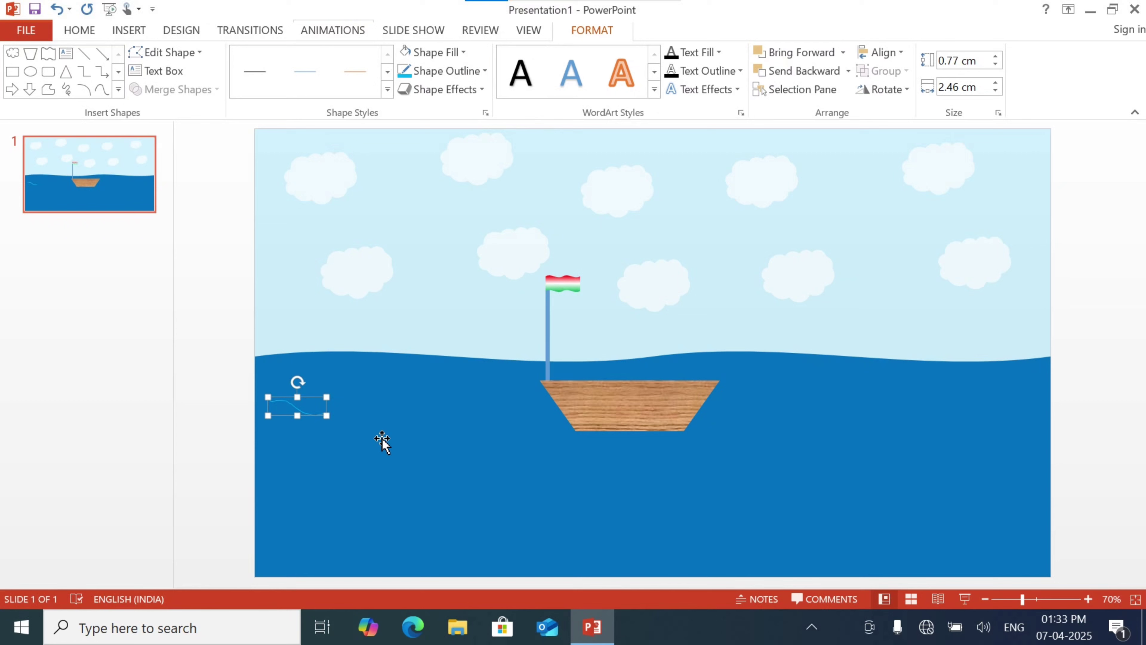
left_click(466, 51)
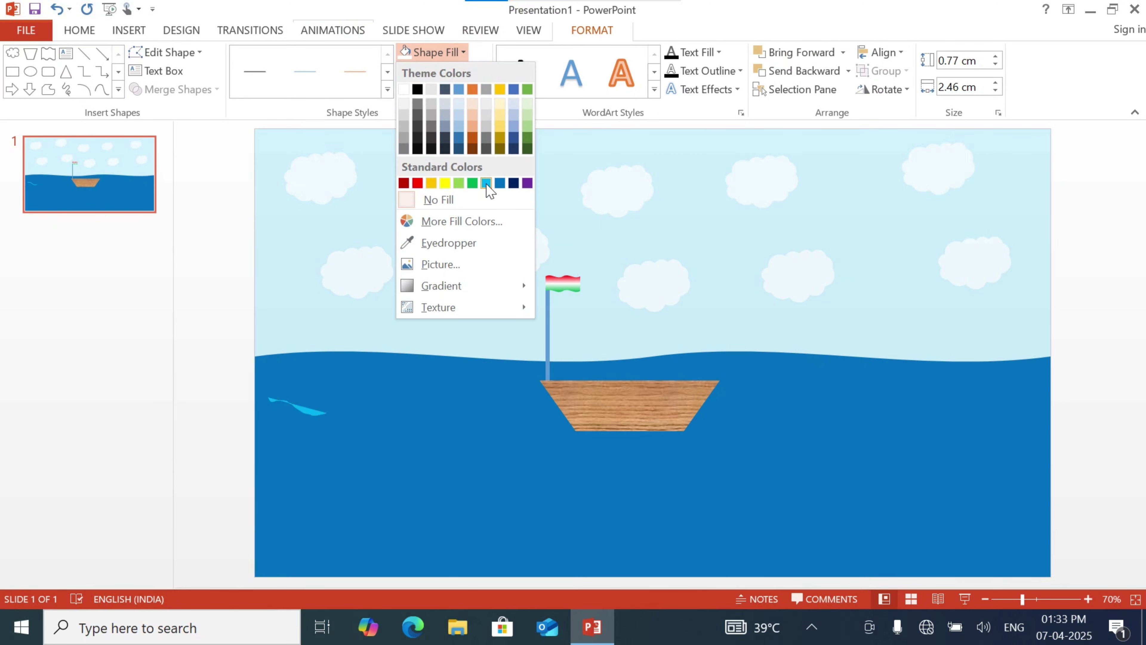
left_click(486, 182)
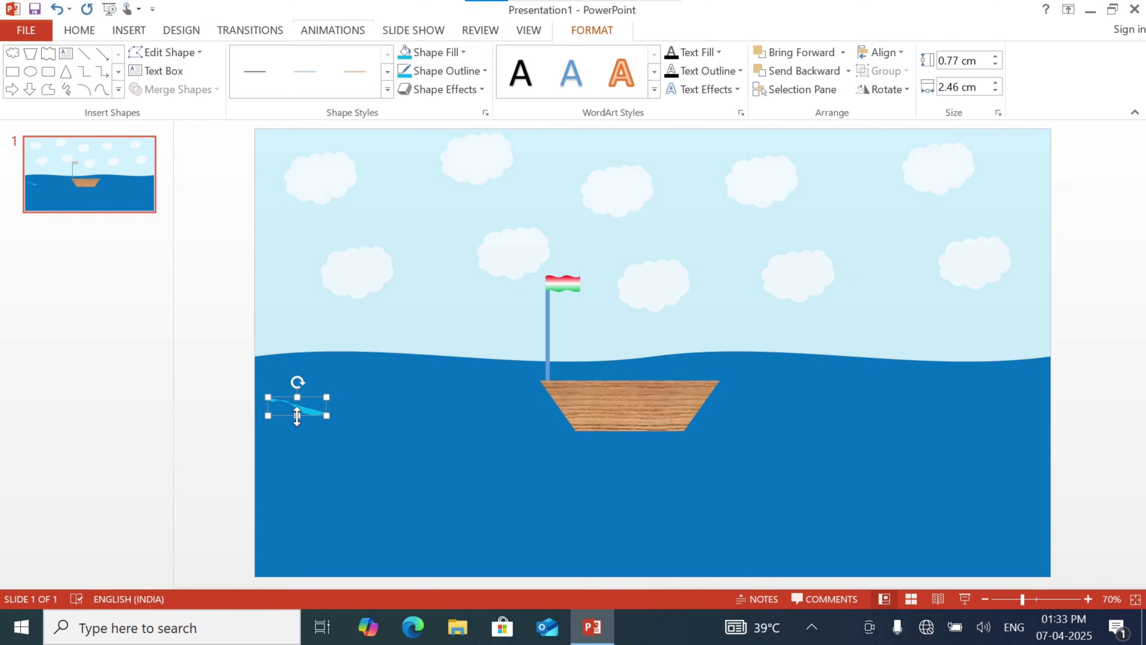
Step: Flatten the ripple to a height of about 0.51 cm and arrange two copies below it along the water's left side
left_click(298, 415)
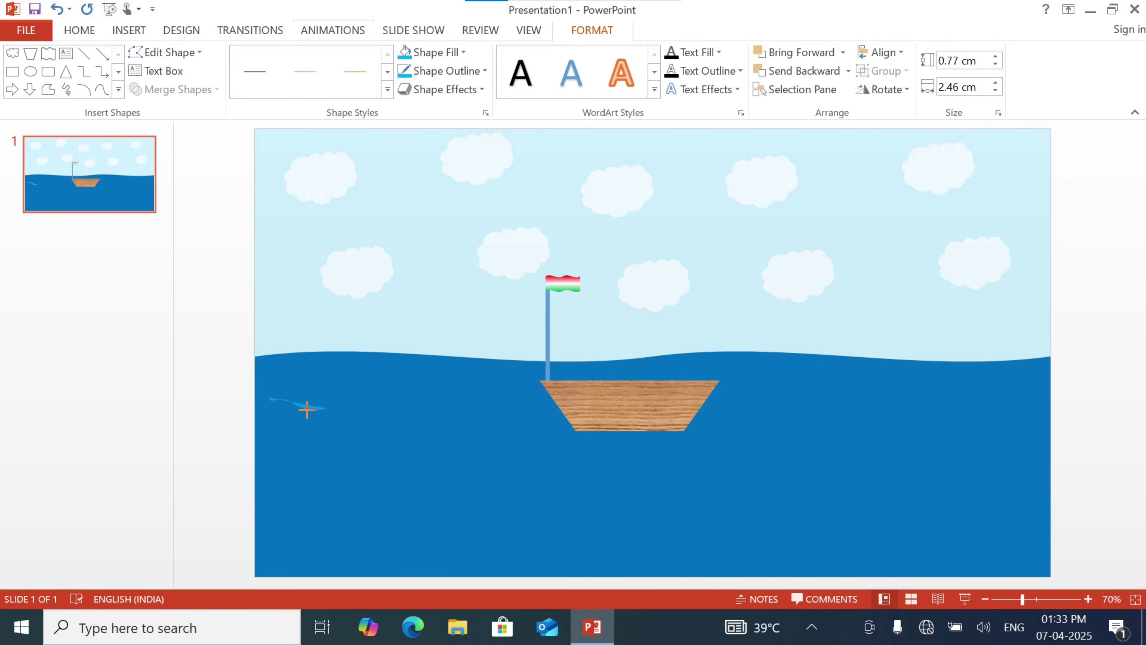
left_click(306, 409)
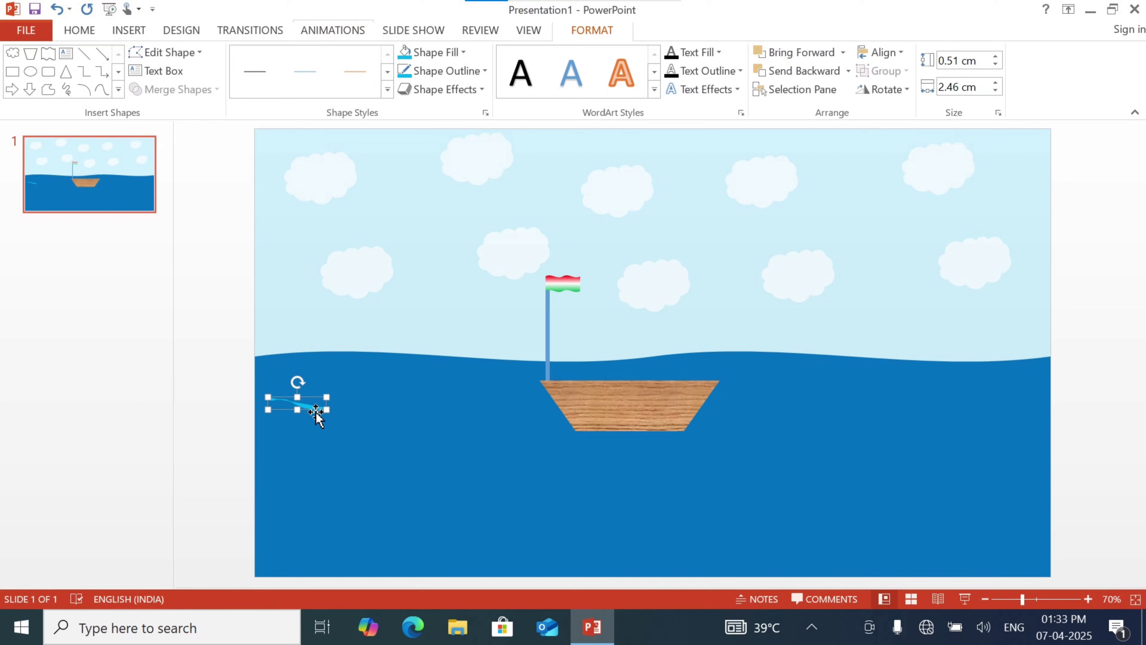
left_click_drag(318, 417, 313, 544)
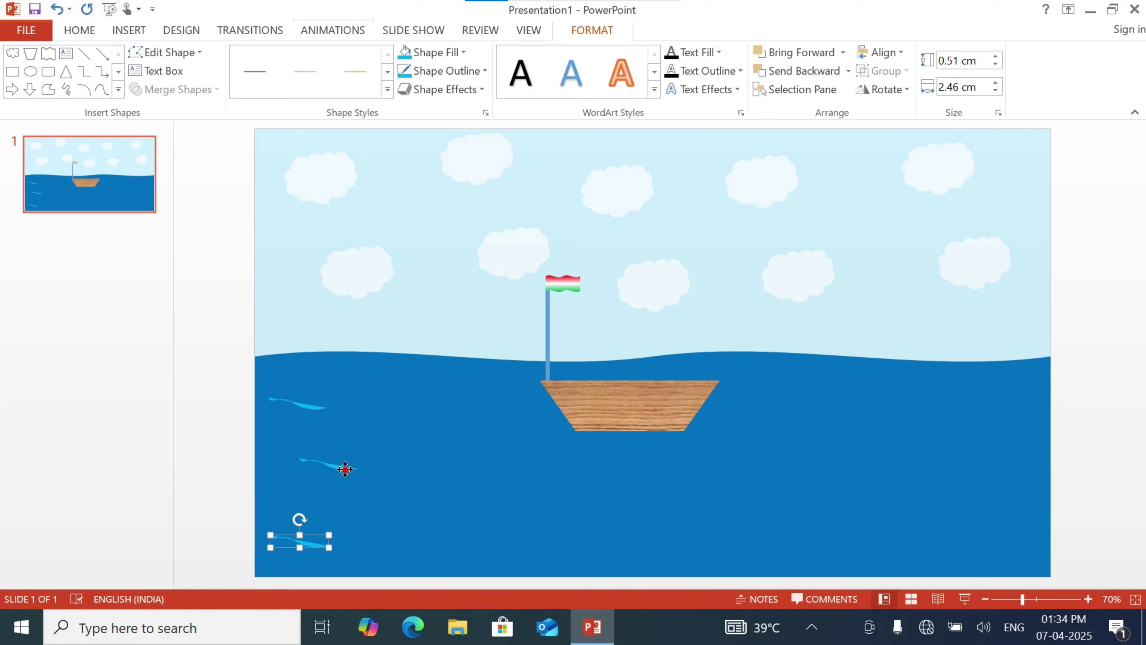
left_click_drag(335, 469, 335, 479)
Step: Duplicate the three ripples together and place the copies to their right and slightly lower
left_click(309, 405, "shift")
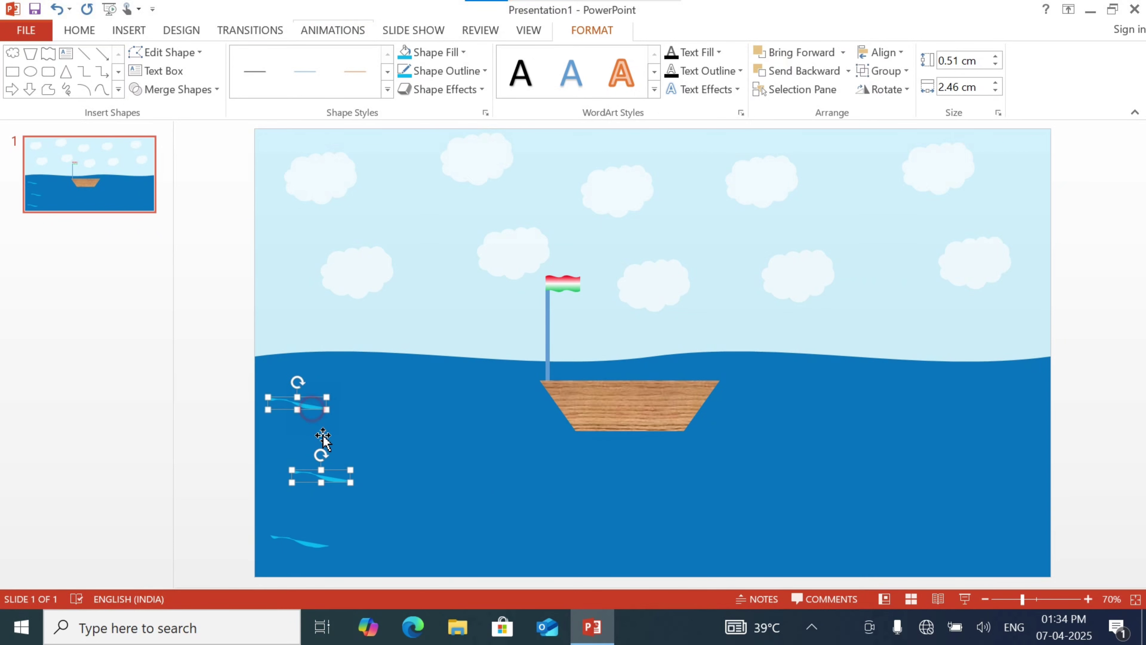
left_click(316, 543, "shift")
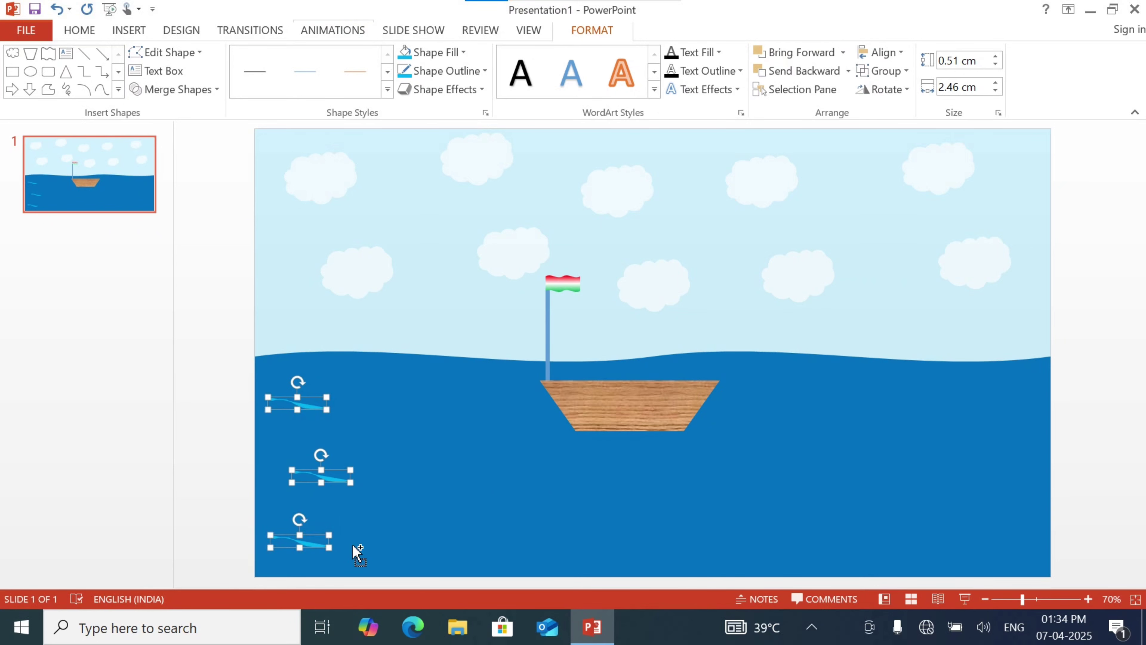
key("ctrl+d")
left_click_drag(349, 492, 428, 511)
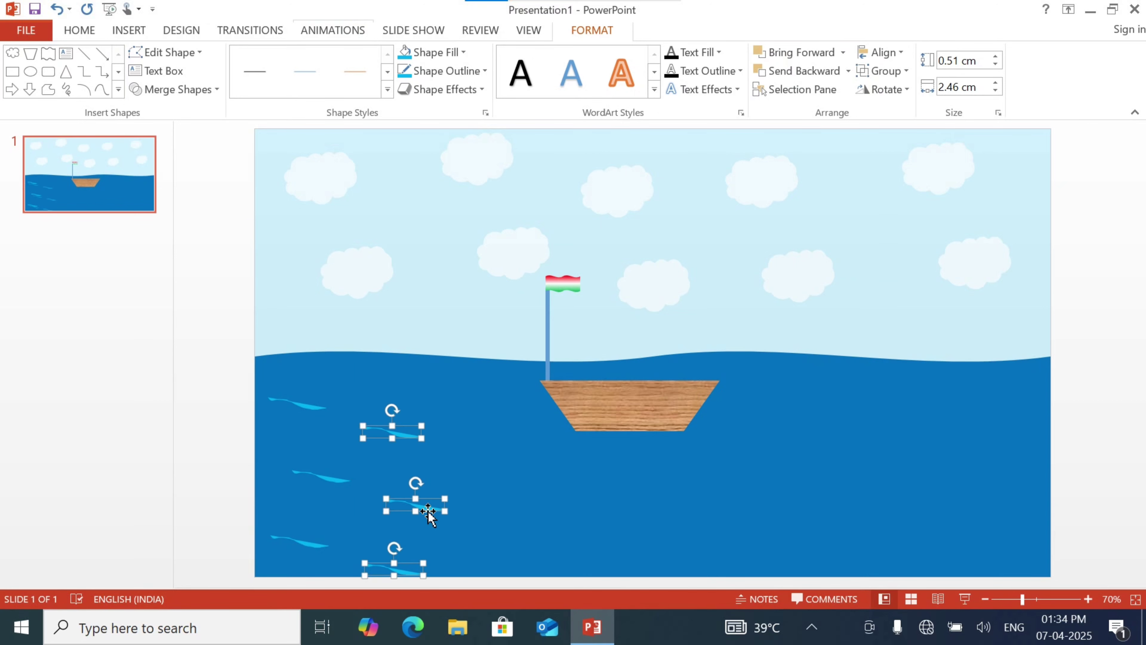
Step: Select the third set of three ripples and move it up so that it lies within the water just left of the boat
scroll(448, 504, "down", 1)
mouse_move(501, 438)
left_mouse_down()
mouse_move(503, 397)
mouse_move(496, 443)
left_mouse_up()
left_click(488, 435)
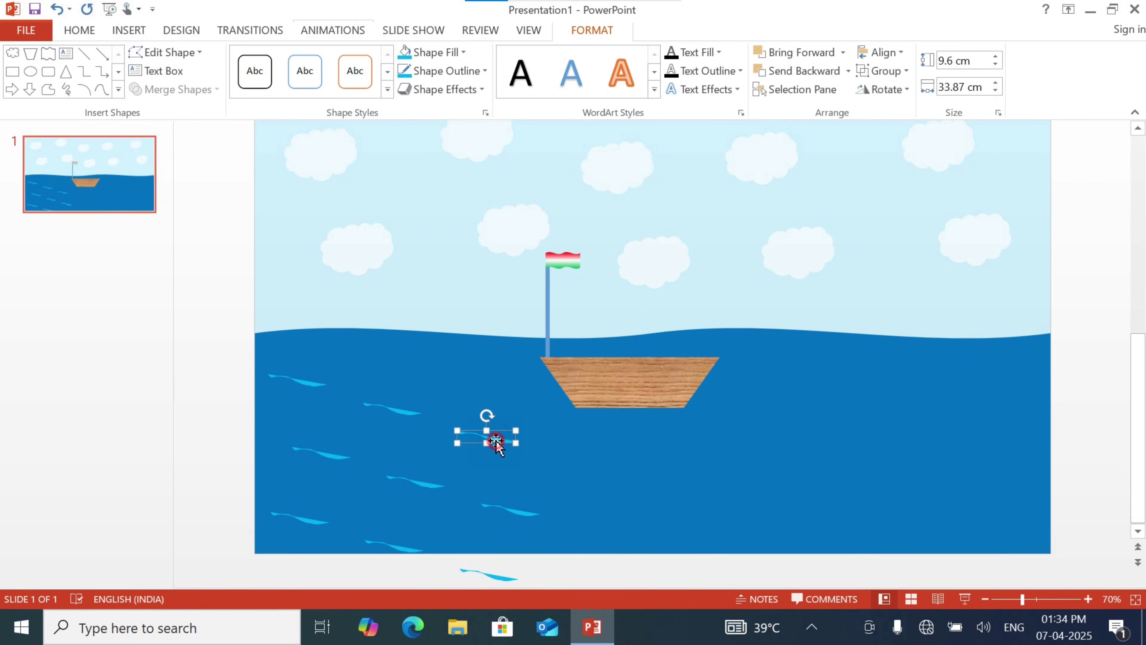
left_click(514, 517, "shift")
left_click(497, 576, "shift")
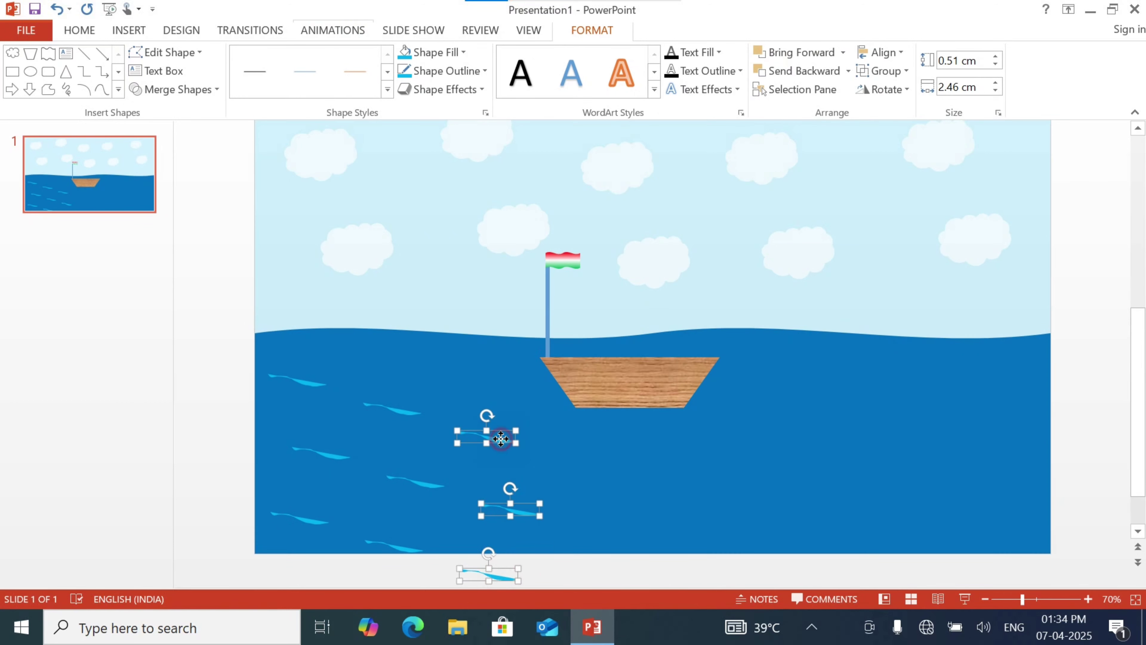
left_click_drag(501, 438, 499, 371)
scroll(499, 371, "up", 1)
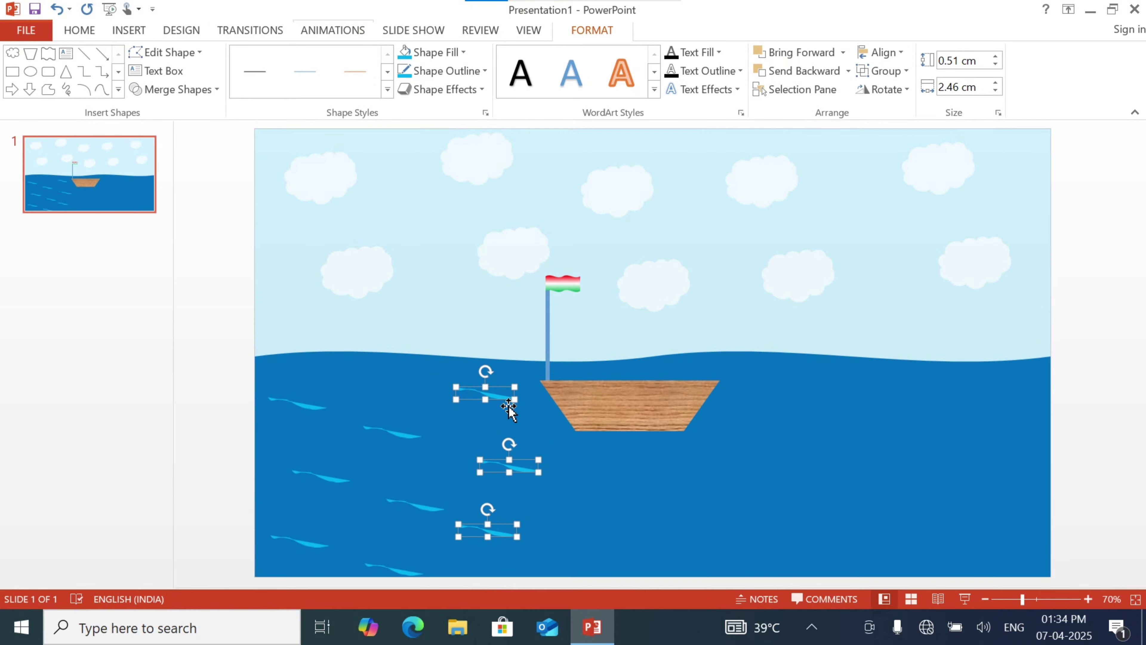
Step: Spread further copies of the three-ripple set rightwards across the water, below and past the boat, shifting them vertically to vary the pattern
left_click_drag(509, 416, 598, 426)
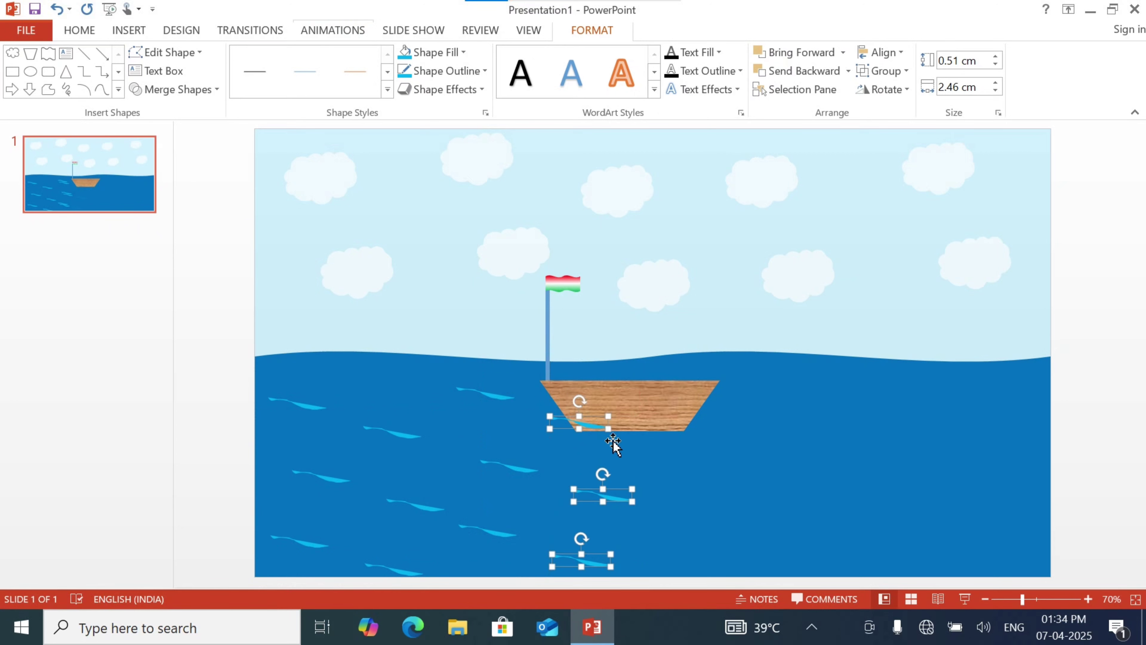
key("ctrl+d")
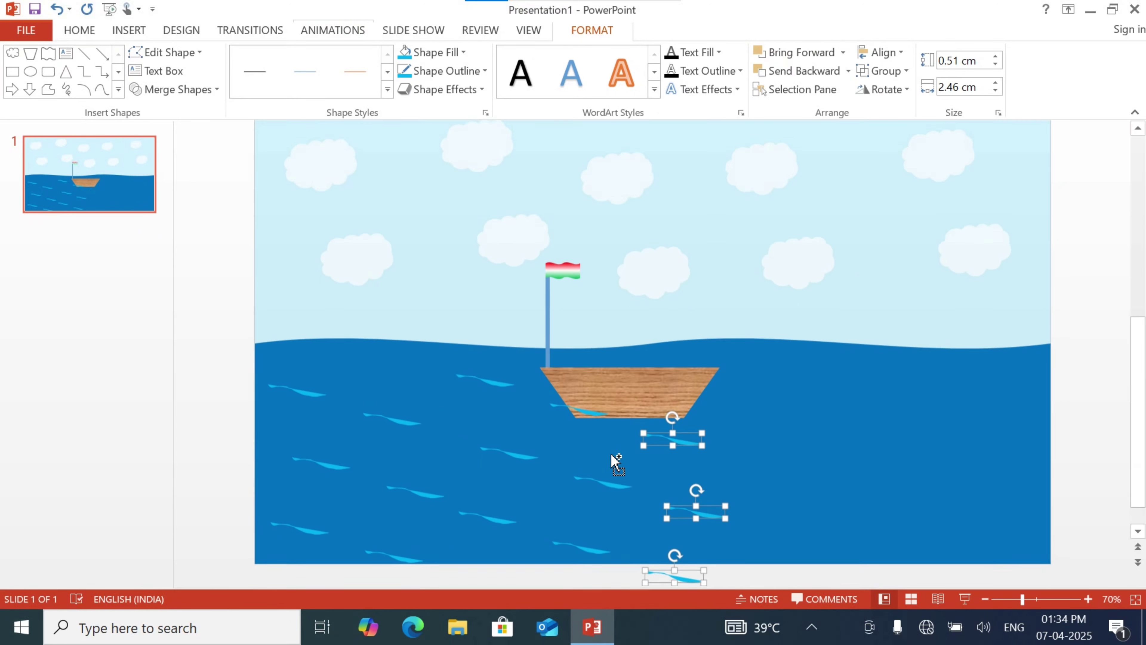
left_click_drag(686, 437, 673, 373)
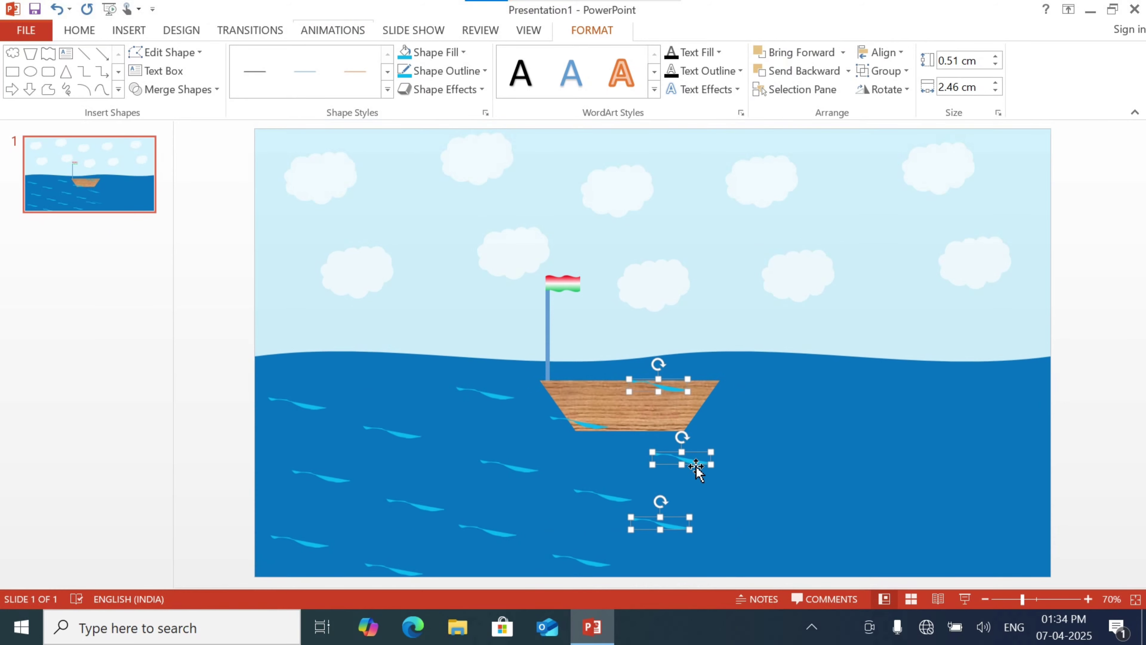
key("ctrl+d")
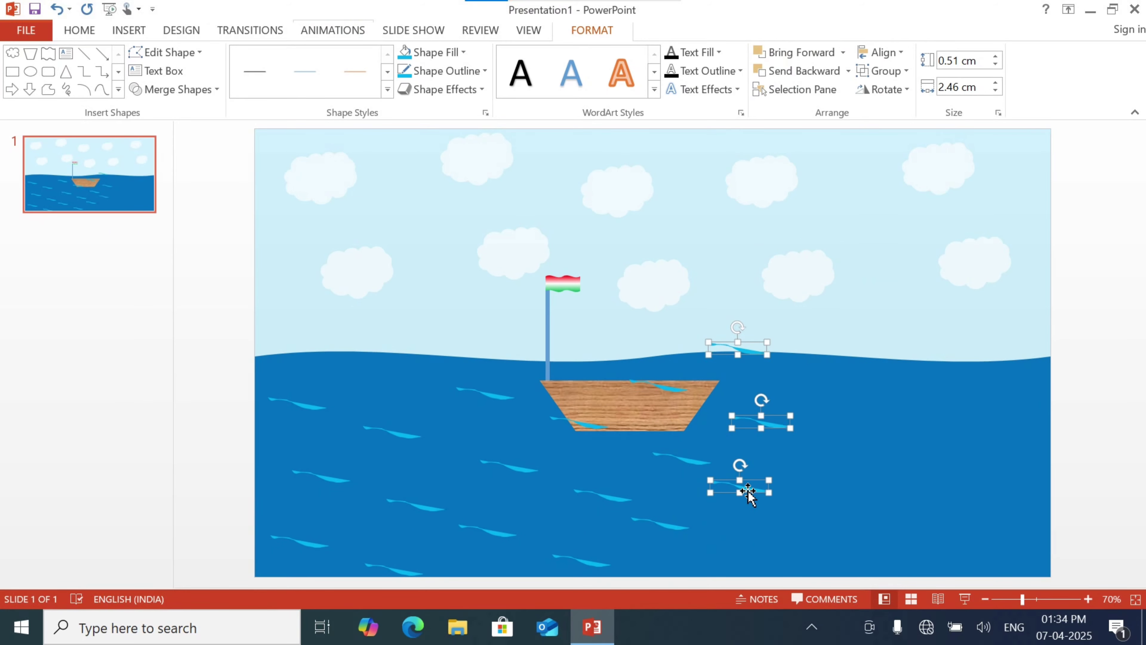
left_click_drag(754, 492, 780, 559)
key("ctrl+d")
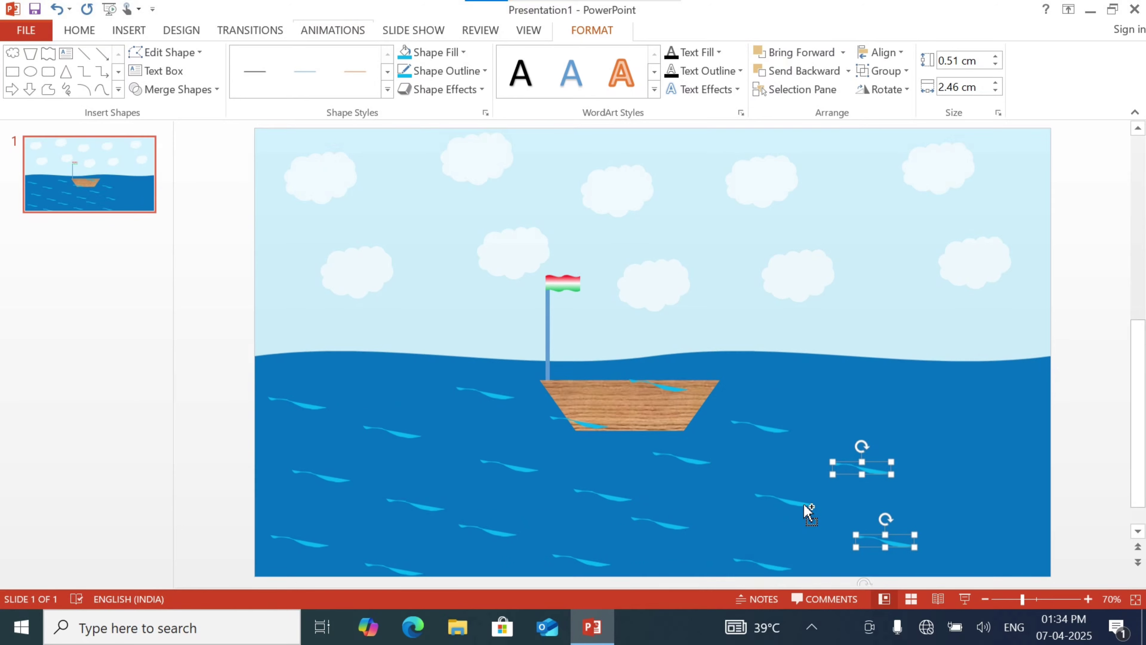
Step: Select the rightmost set of three ripples, shift it up within the water, and place a copy along the water's right edge
left_click_drag(879, 430, 893, 410)
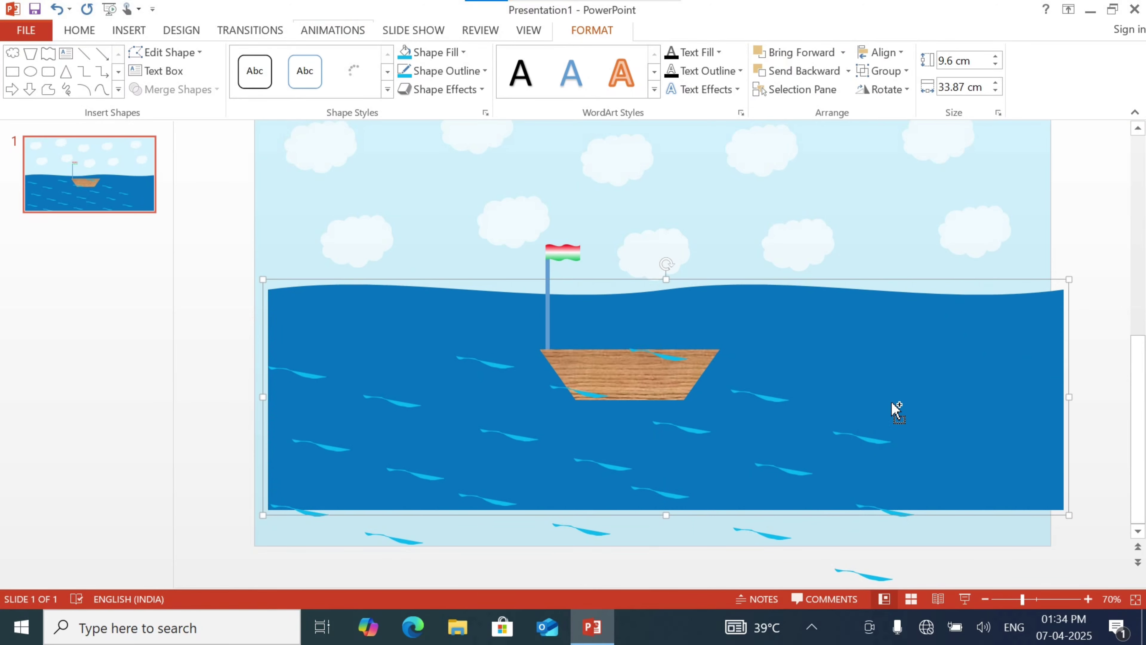
key("ctrl+z")
left_click(878, 443)
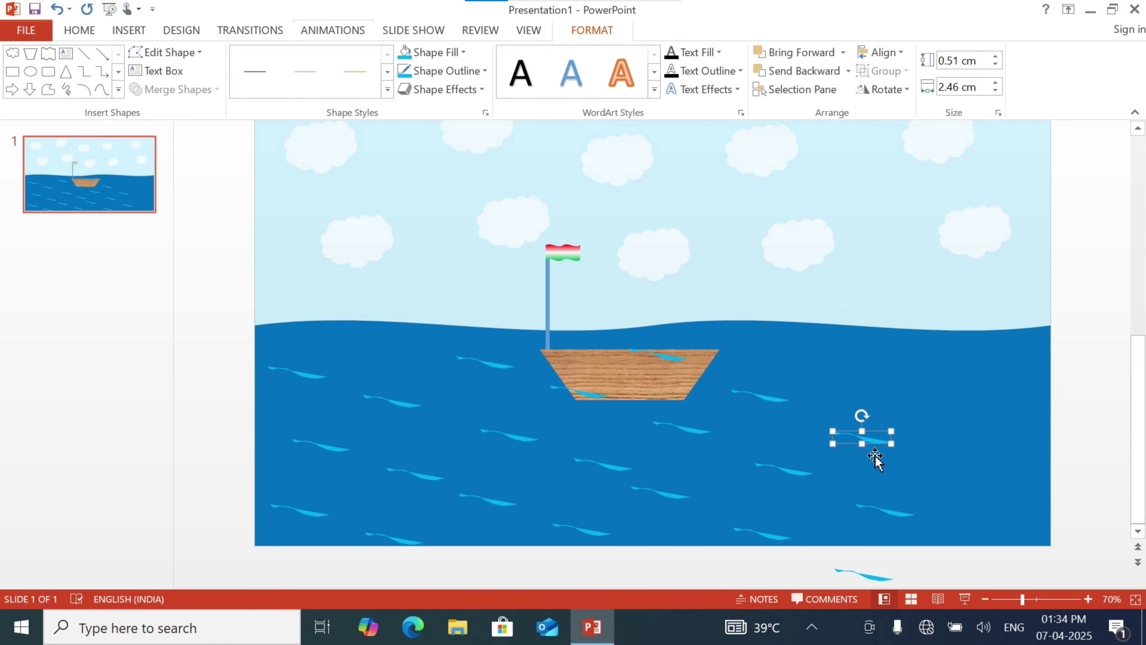
left_click(884, 515, "shift")
left_click(896, 514)
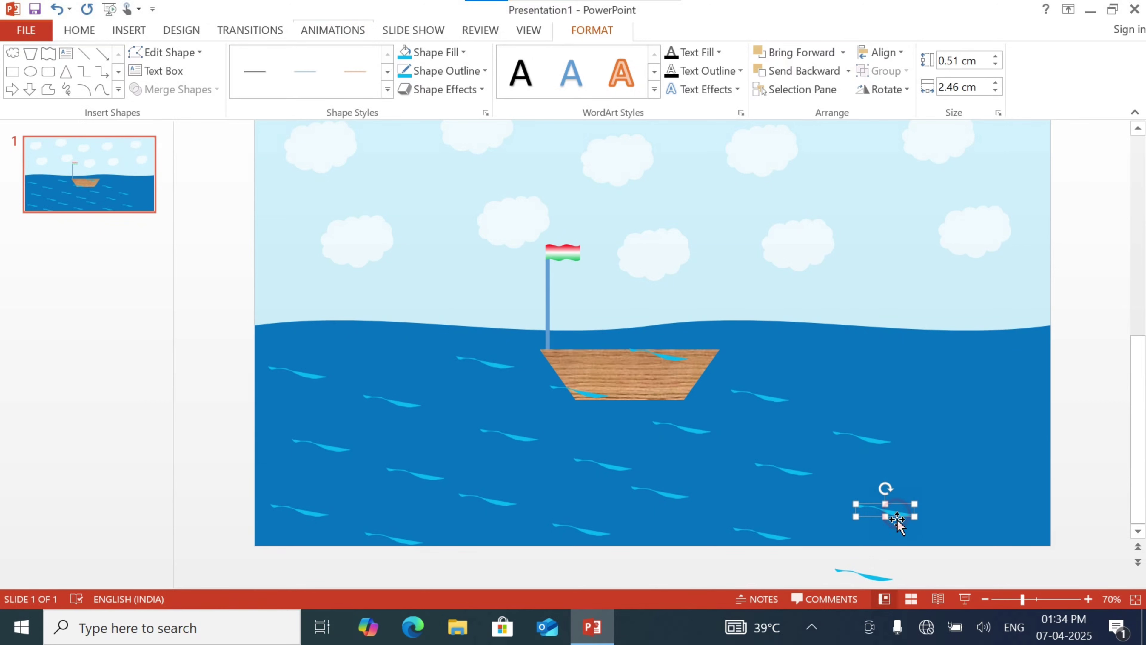
left_click(877, 576, "shift")
left_click(875, 440, "shift")
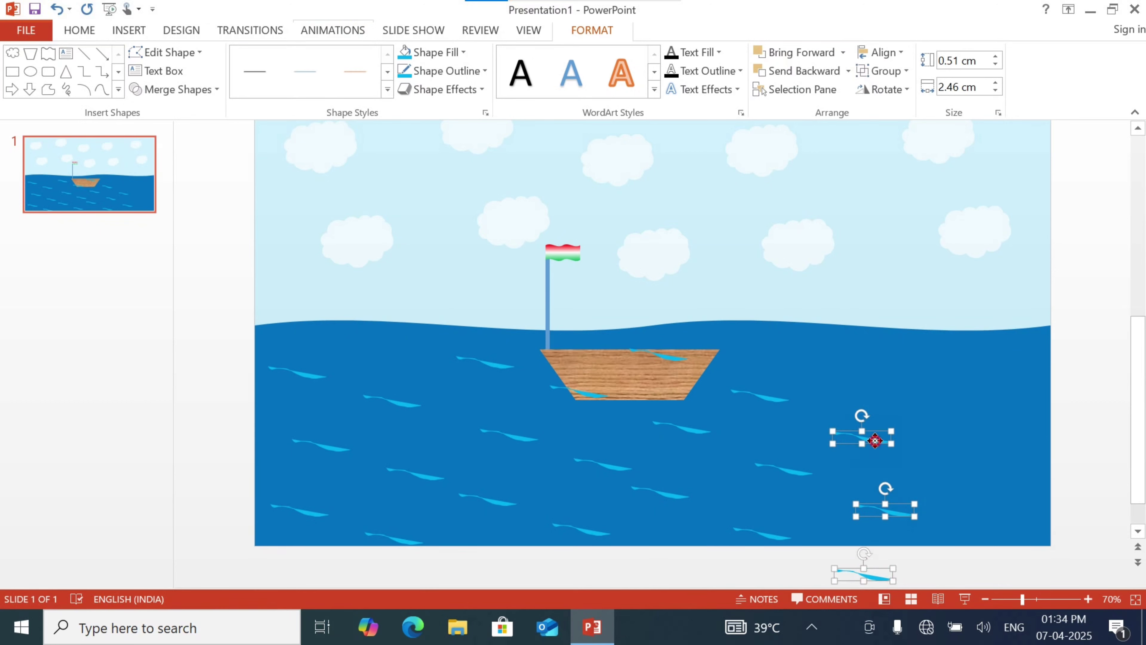
left_click_drag(877, 443, 1003, 424)
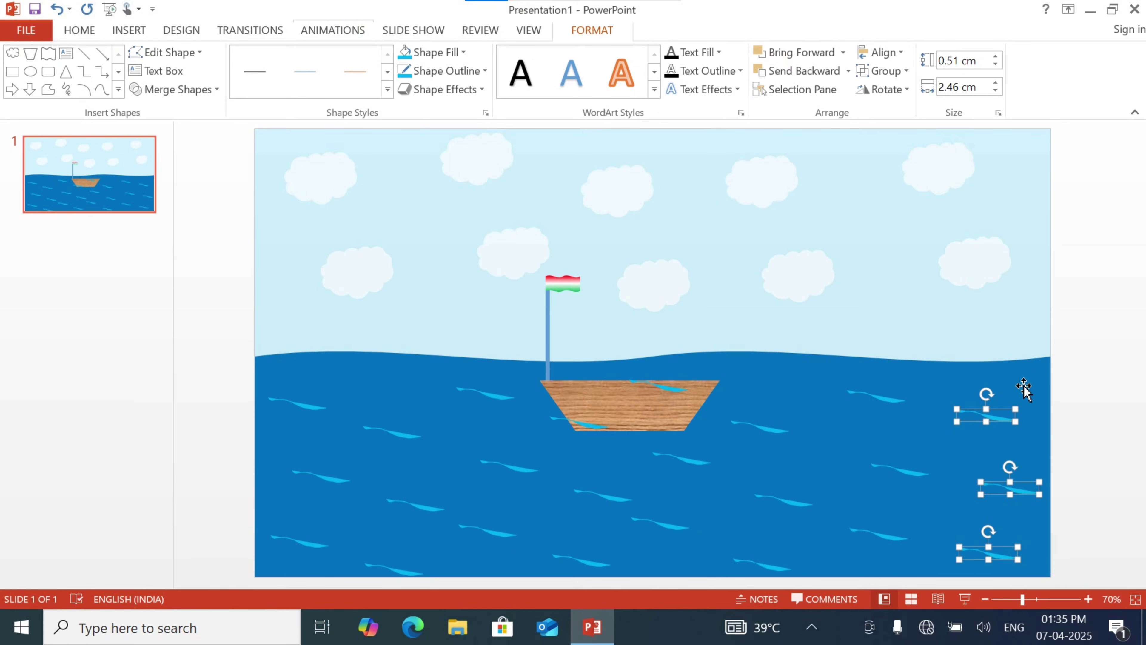
Step: Place copies of single ripples in the gaps along the water's upper edge, on both sides of the boat and near the left edge
left_click(990, 422)
left_click(1001, 417)
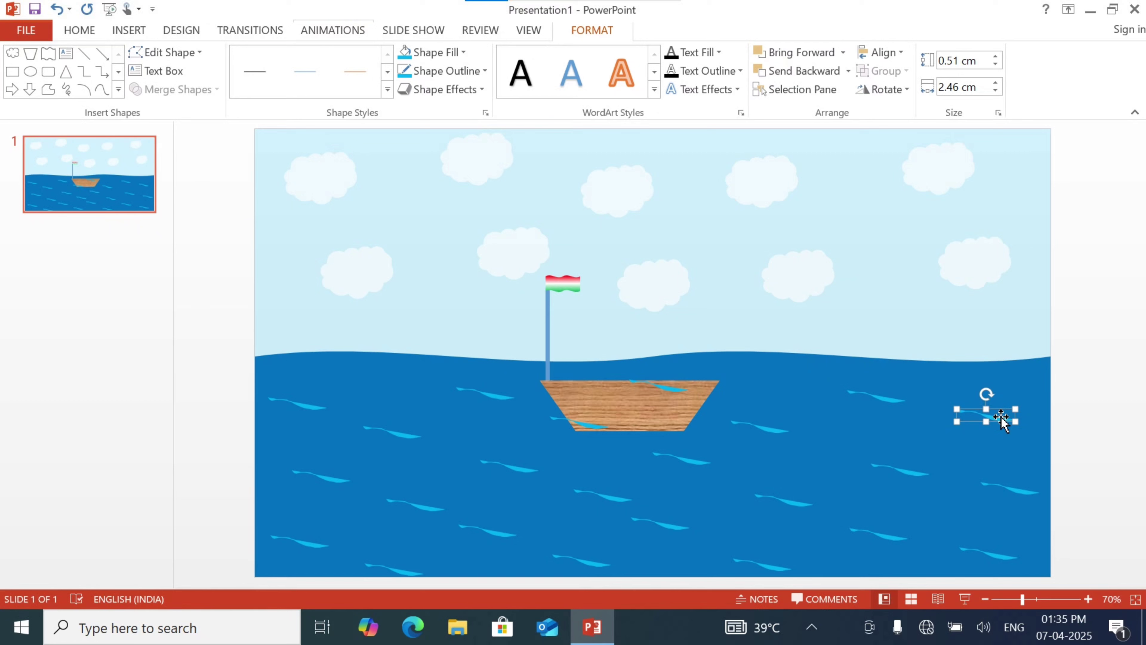
left_click_drag(1001, 416, 1019, 382)
left_click(875, 397, "ctrl")
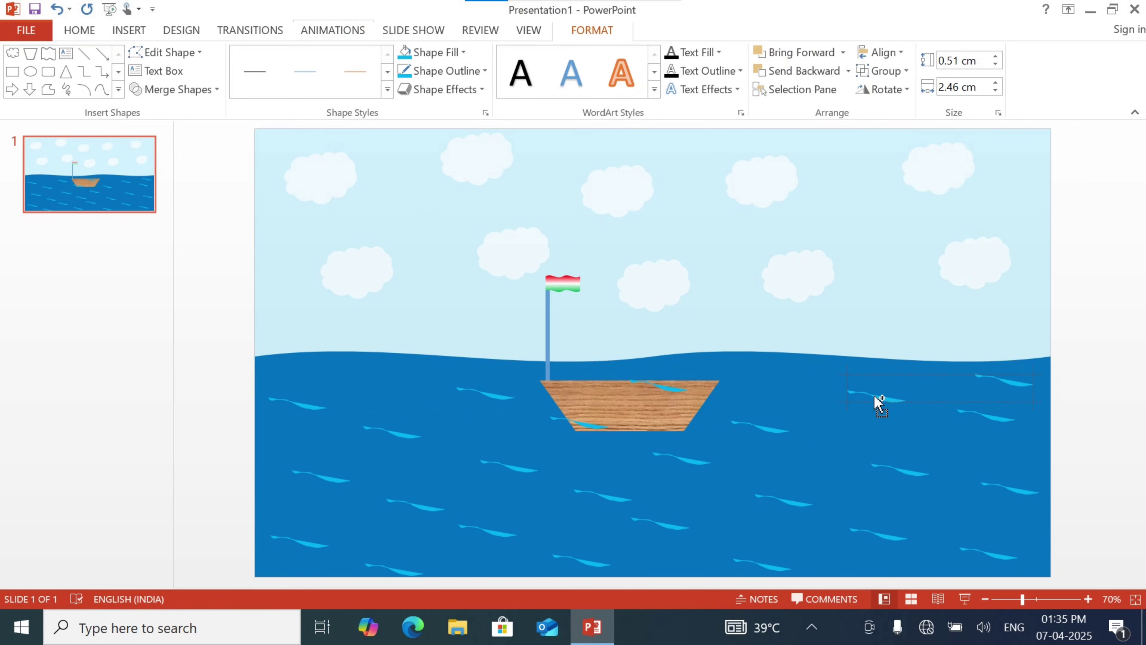
left_click_drag(875, 396, 297, 436)
left_click(303, 405)
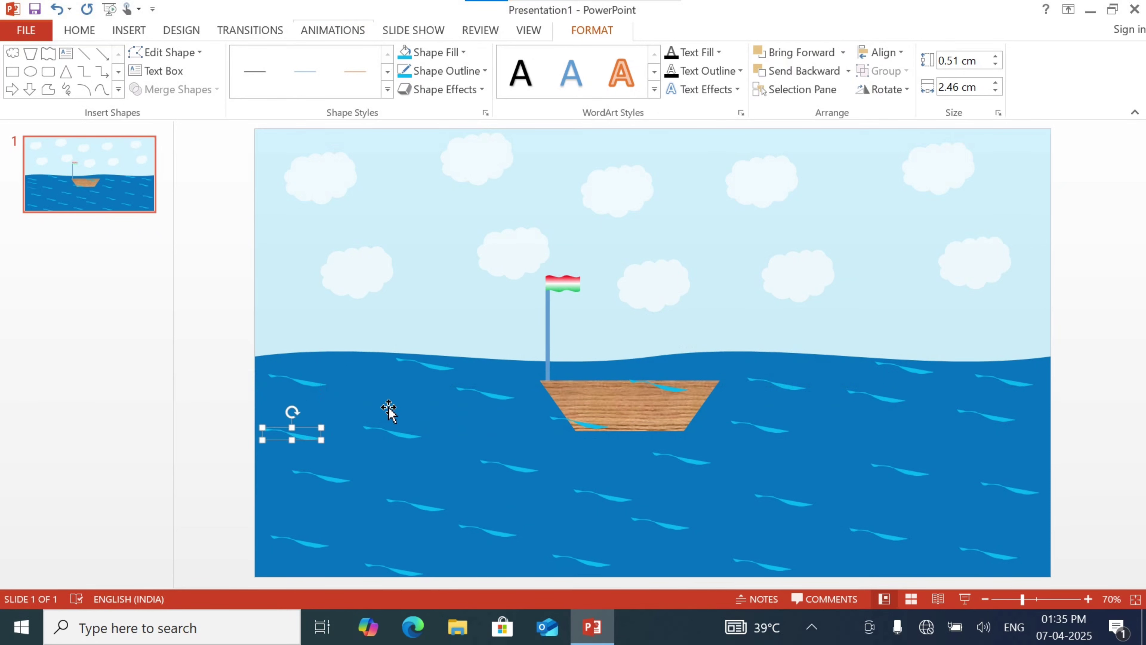
left_click(277, 379)
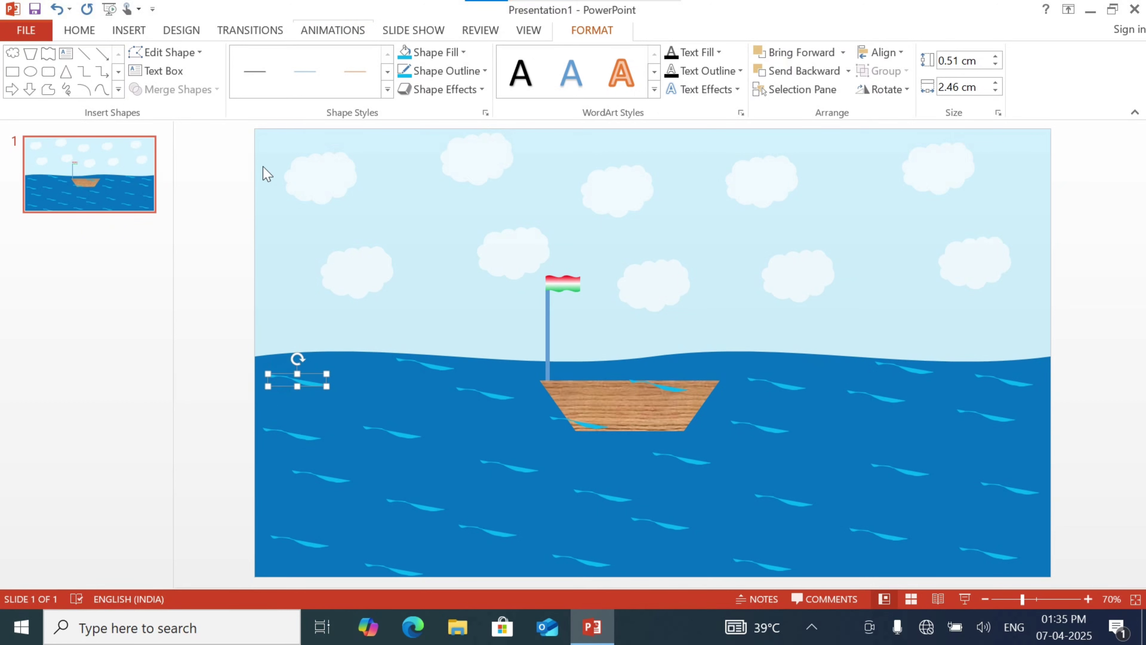
Step: Select the water and all ripples, excluding the boat and the clouds, and group them
left_click(578, 387)
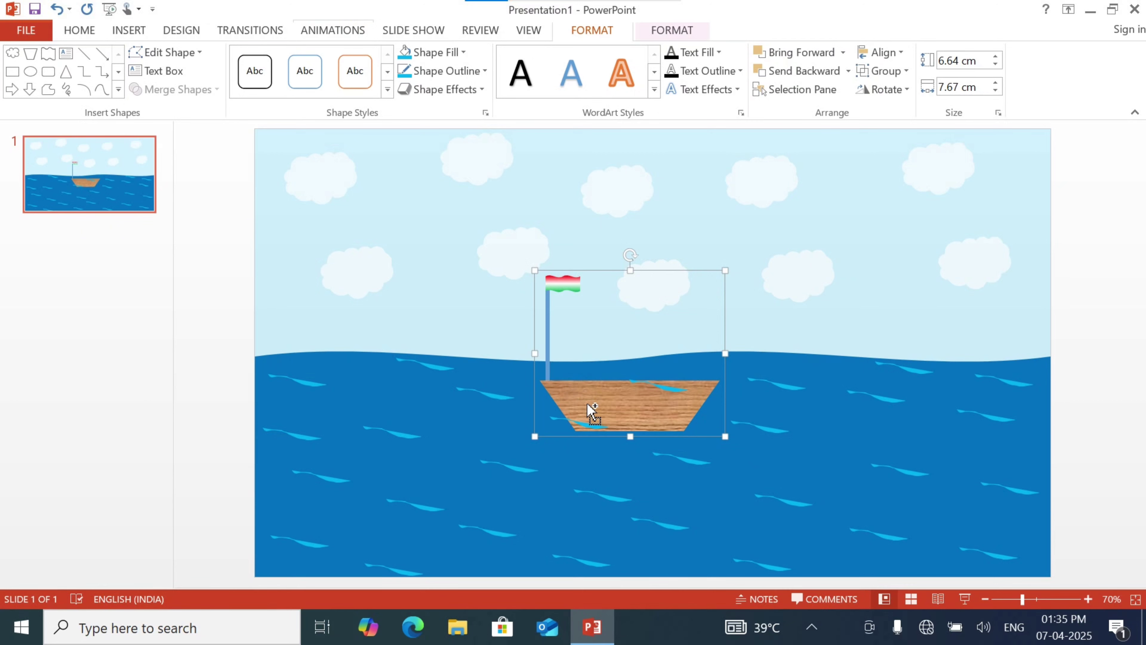
key("ctrl+a")
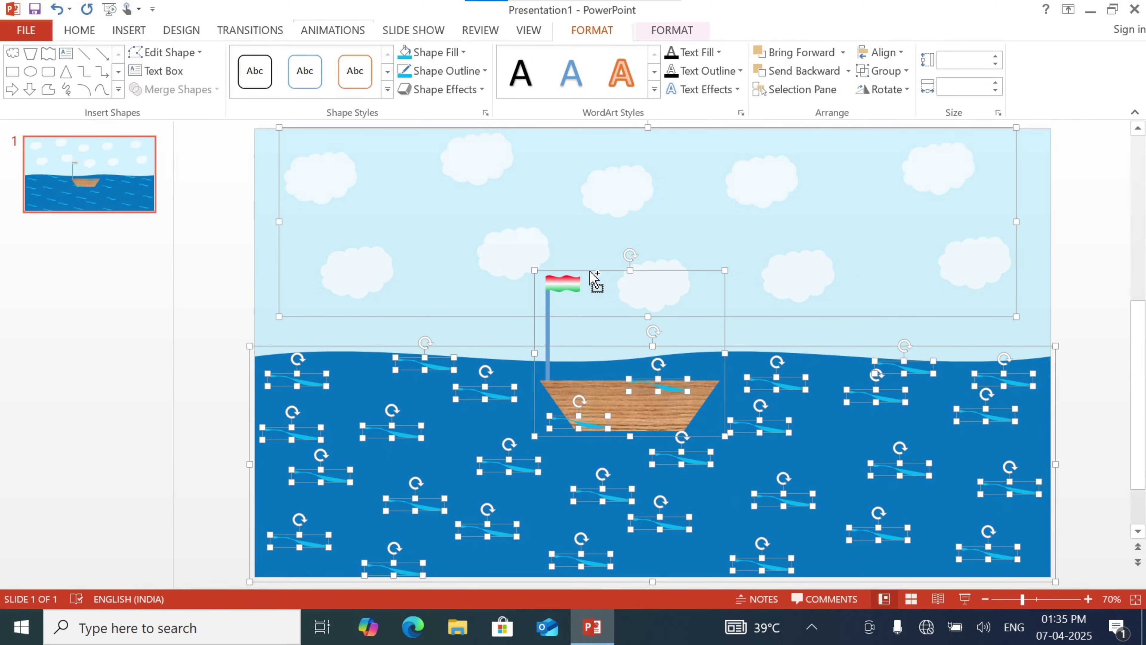
left_click(563, 285, "ctrl")
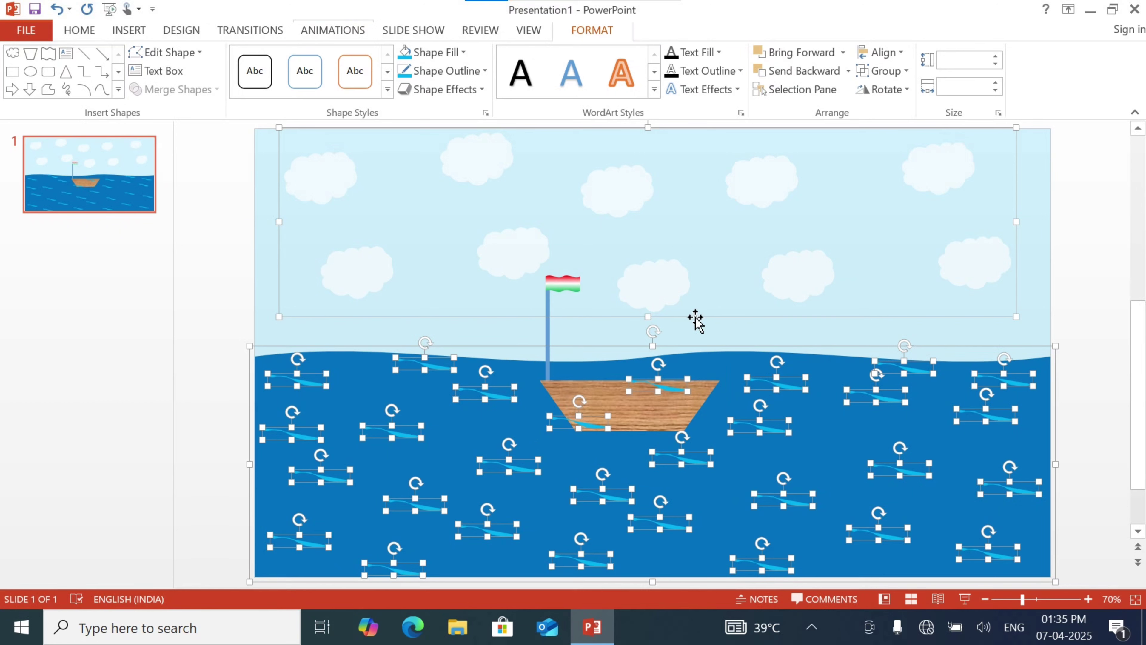
left_click(611, 195, "ctrl")
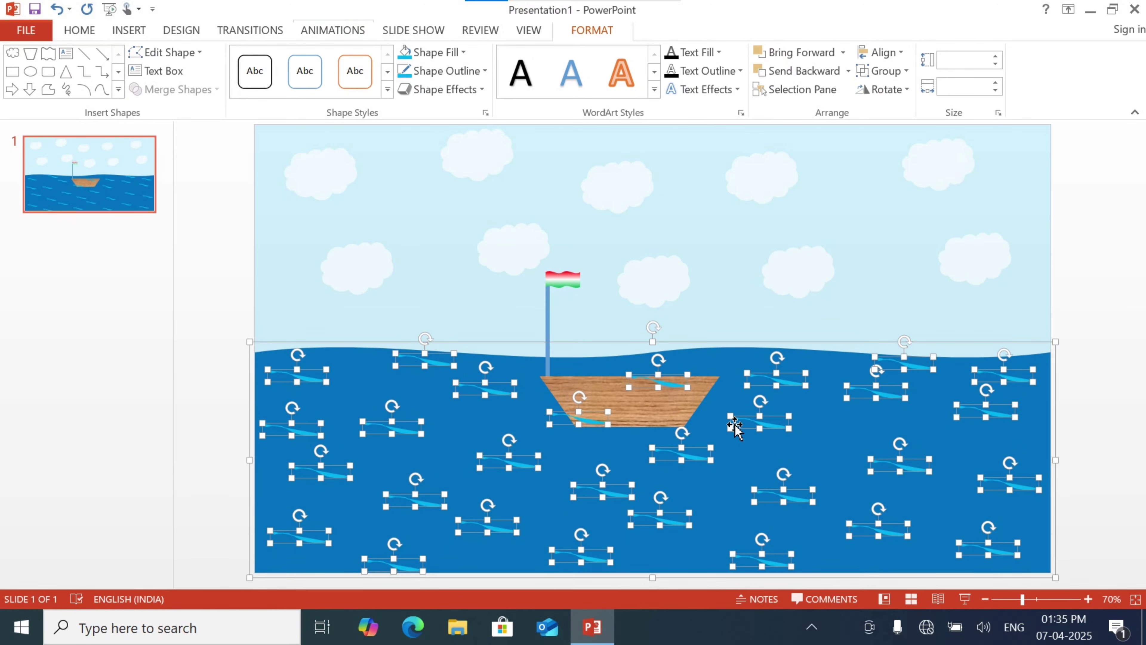
key("ctrl+g")
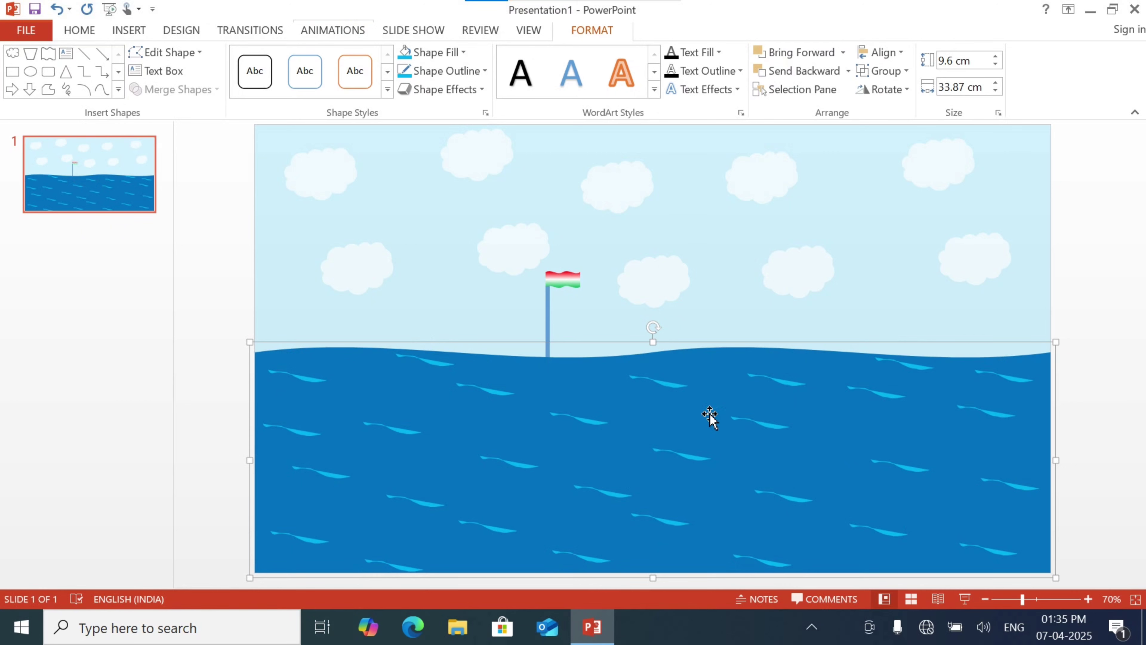
Step: Bring the boat group in front of the water group and move the boat slightly up
left_click(549, 309)
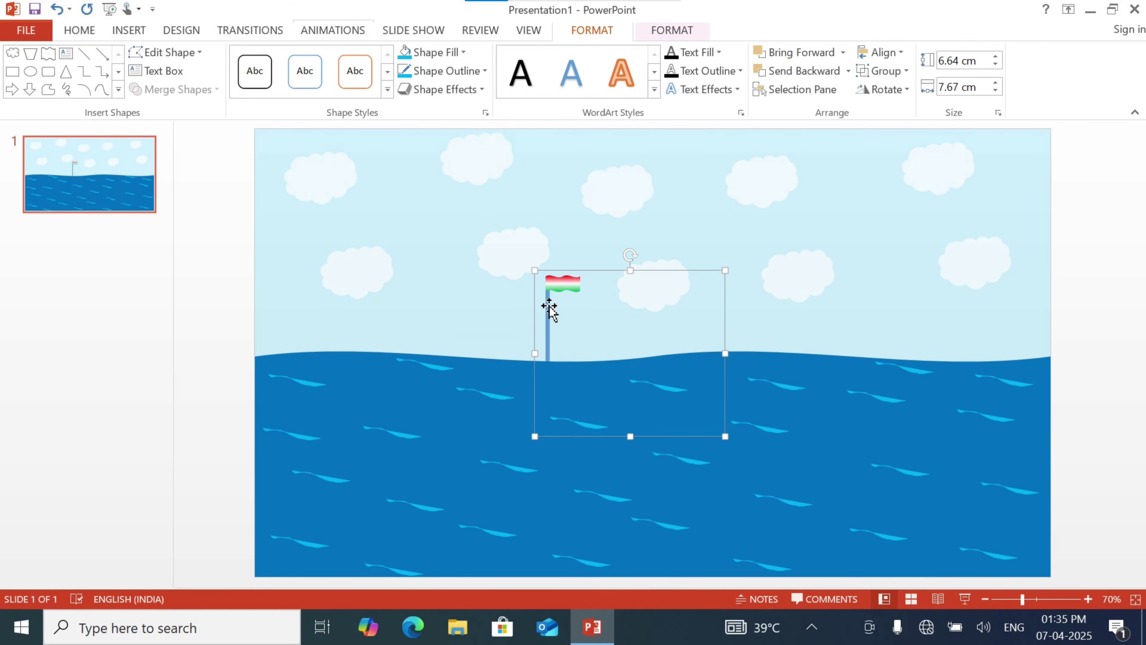
left_click(818, 54)
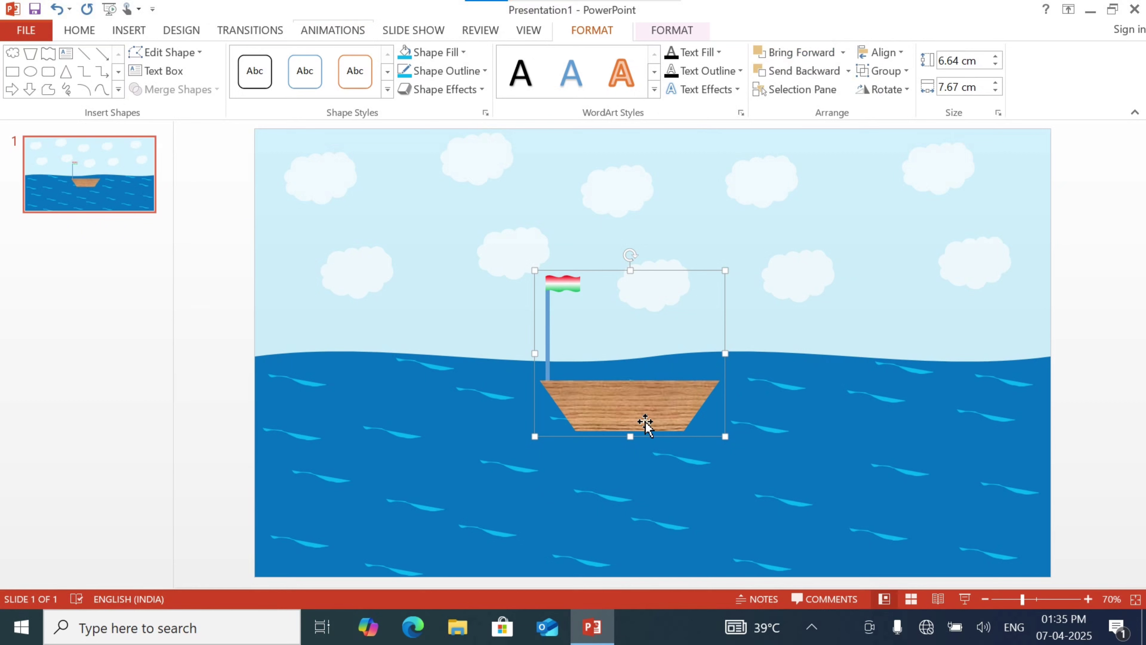
left_click_drag(641, 410, 642, 396)
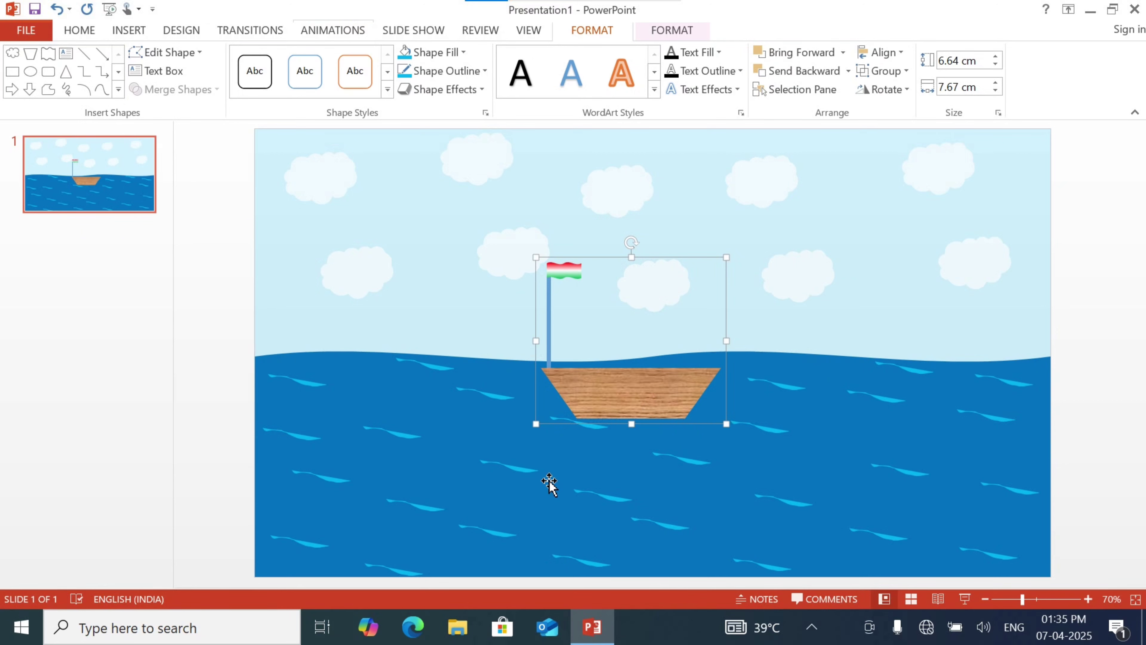
left_click(469, 504)
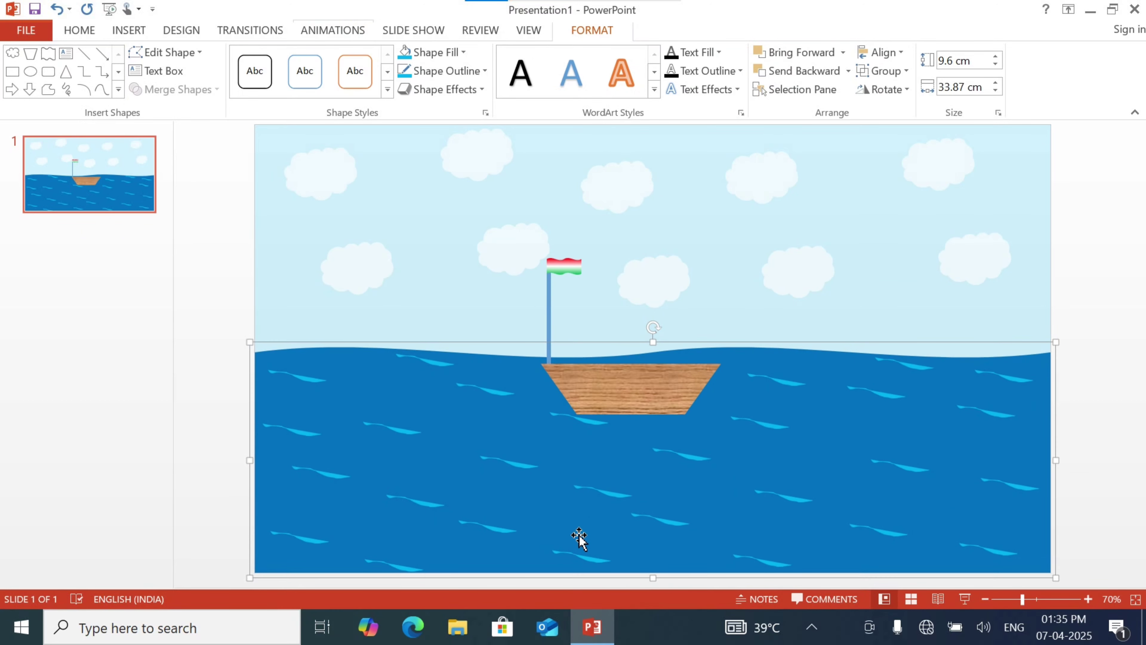
left_click(618, 179)
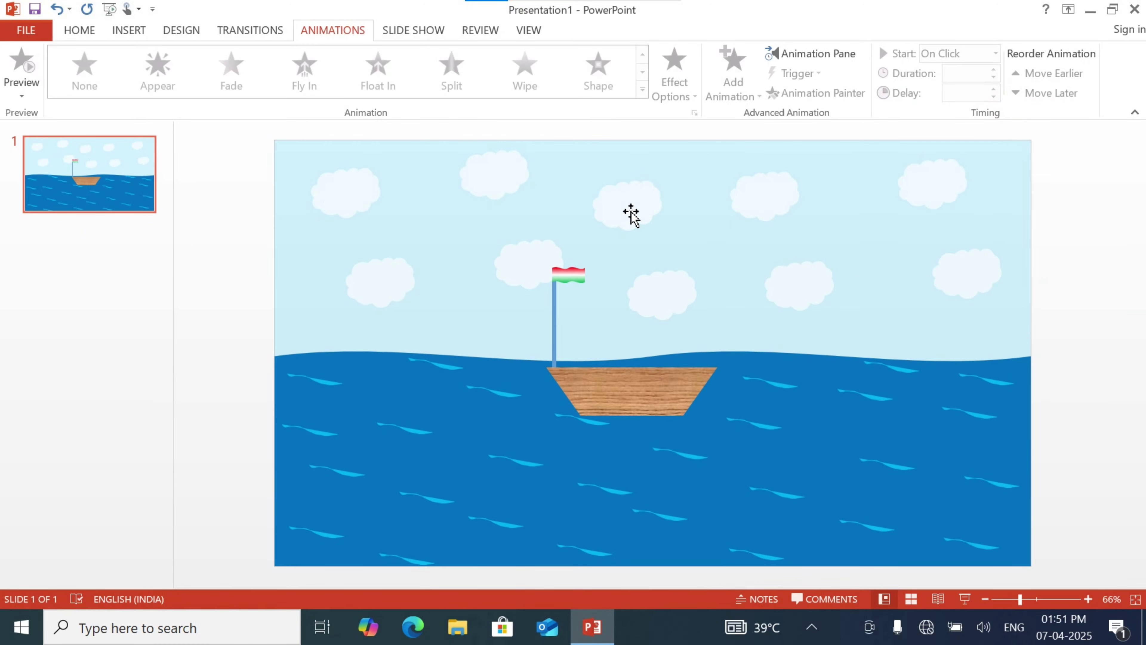
Step: Duplicate the cloud group, place the copy directly to its right beyond the slide edge, and group both cloud sets
left_click(631, 216)
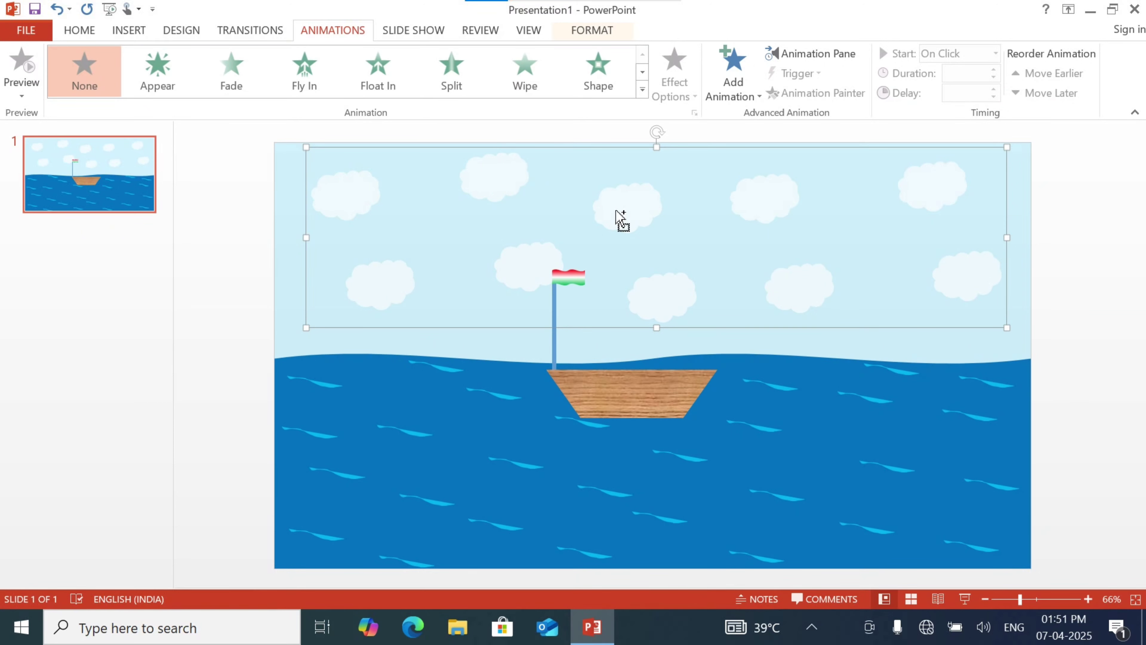
key("ctrl+d")
left_click_drag(758, 206, 843, 248)
left_click_drag(701, 198, 930, 180)
left_click_drag(787, 197, 946, 184)
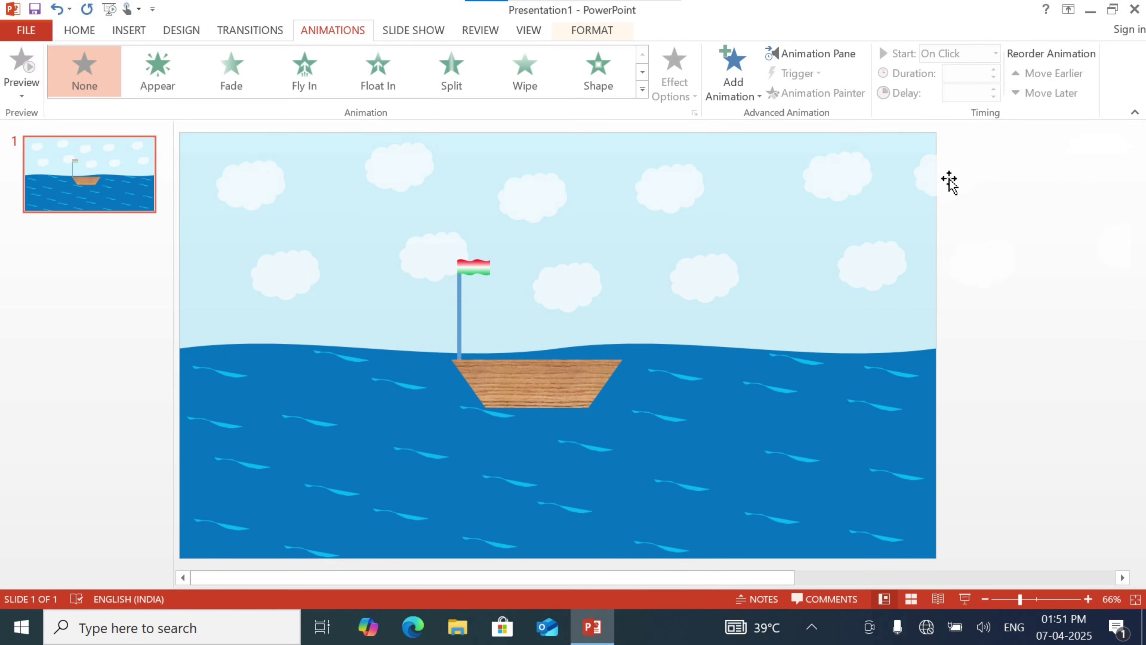
left_click(835, 186, "shift")
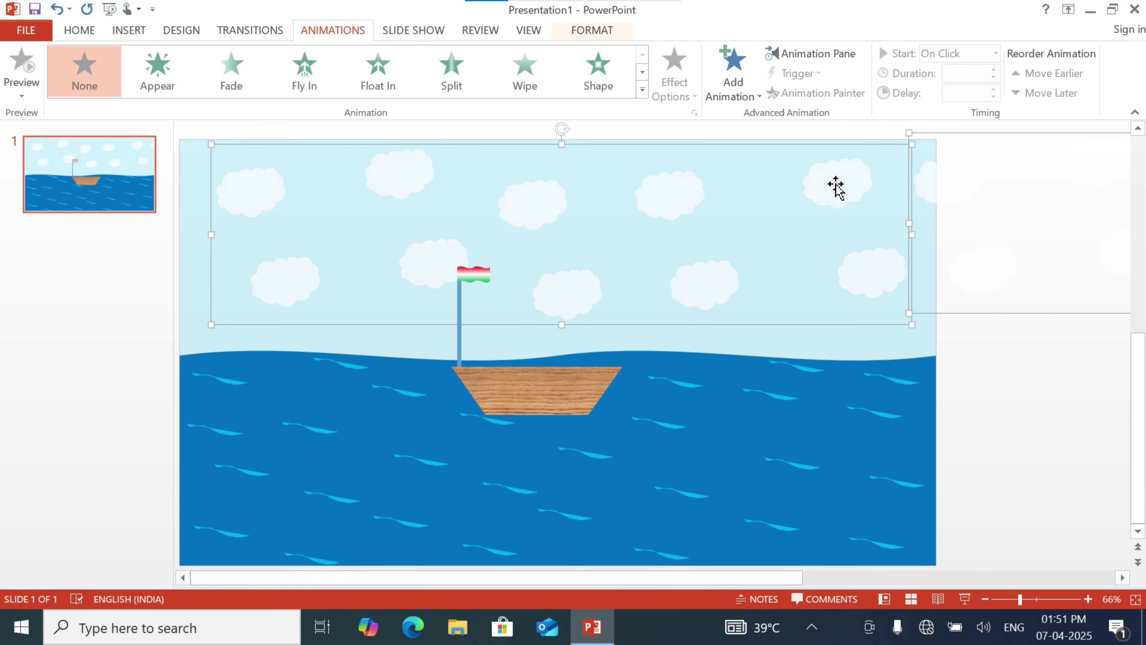
key("ctrl+g")
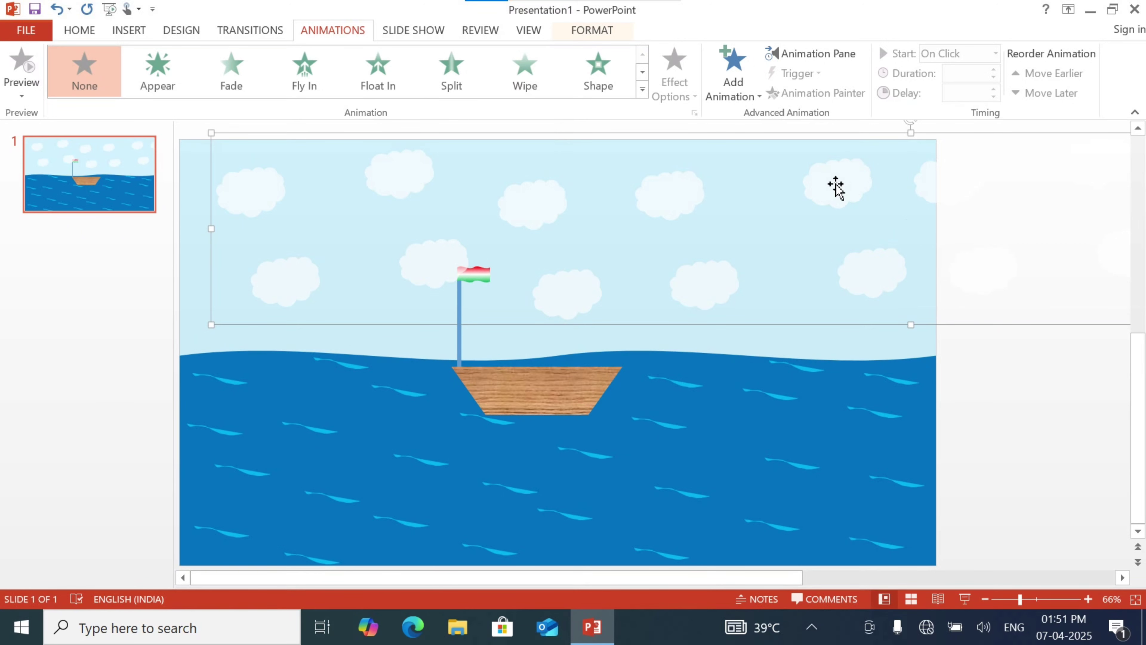
Step: Copy the water group to the outside of the slide's left edge and line it up seamlessly with the original water
left_click(573, 474)
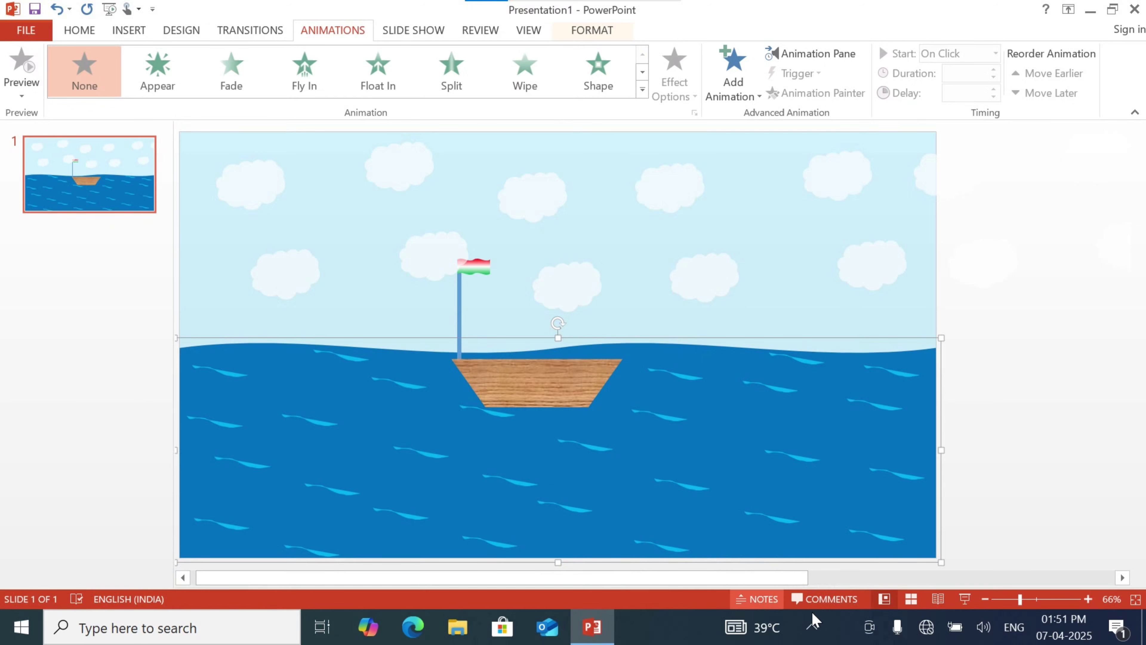
scroll(763, 545, "down", 4, "ctrl")
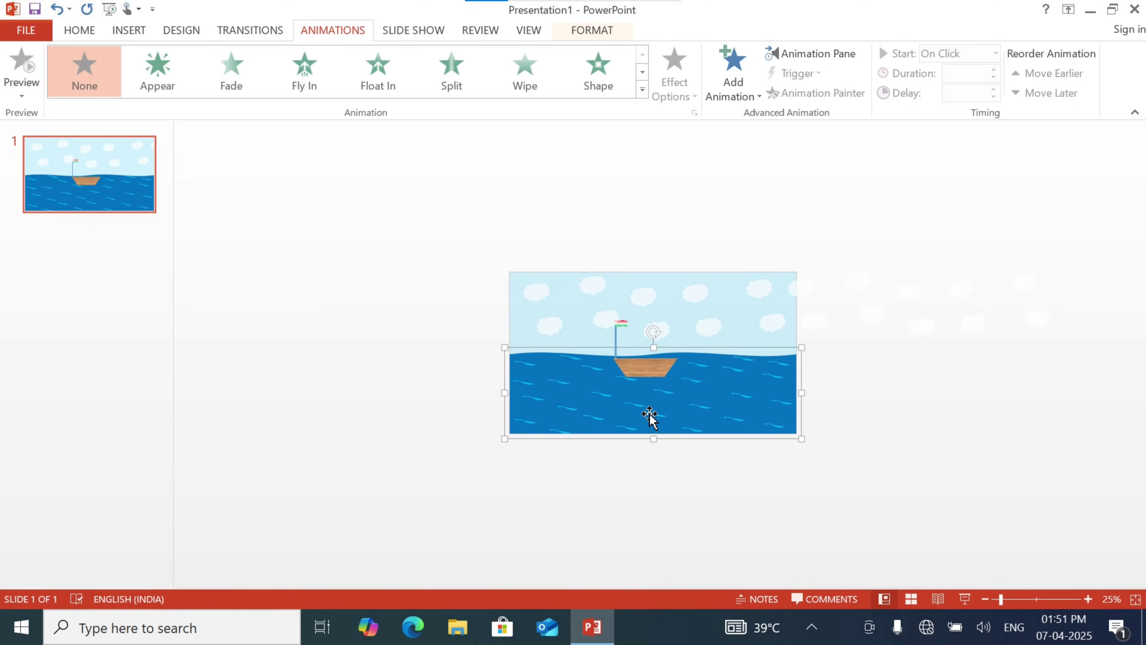
left_click_drag(654, 420, 411, 406, "ctrl")
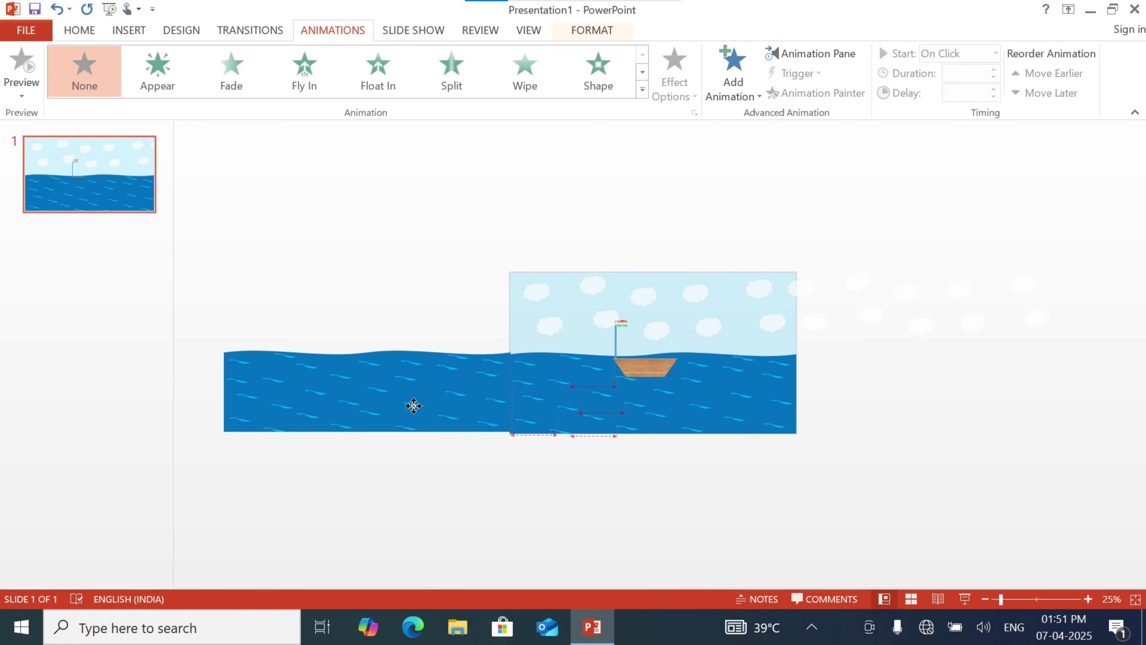
left_click_drag(413, 406, 413, 407)
scroll(504, 417, "up", 5)
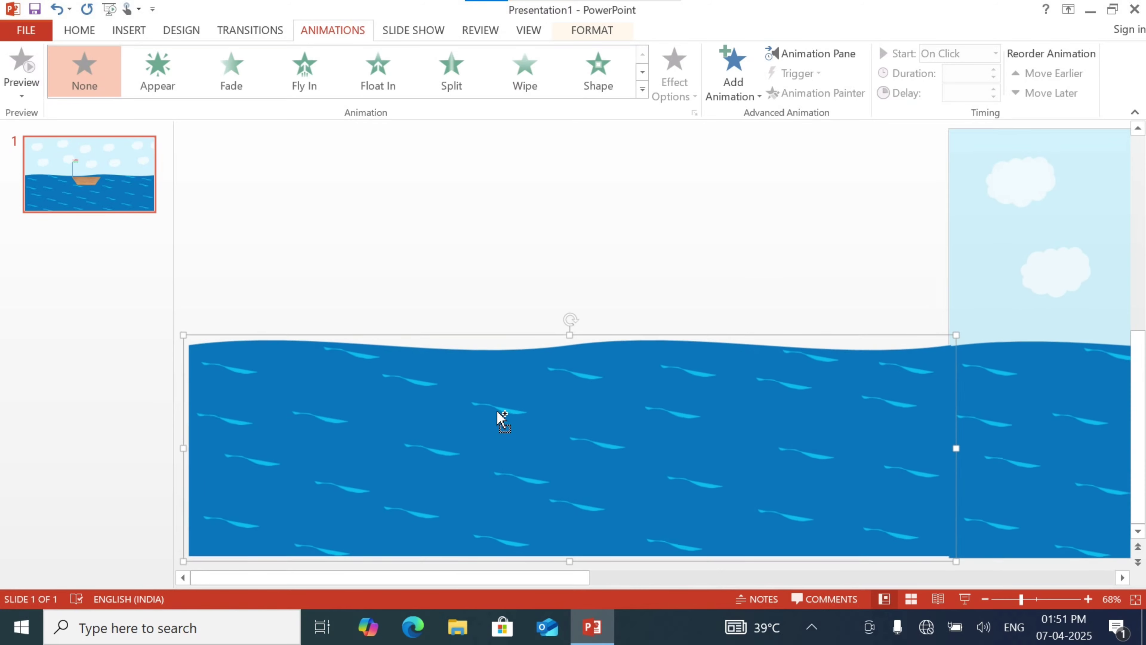
left_click_drag(789, 420, 779, 422)
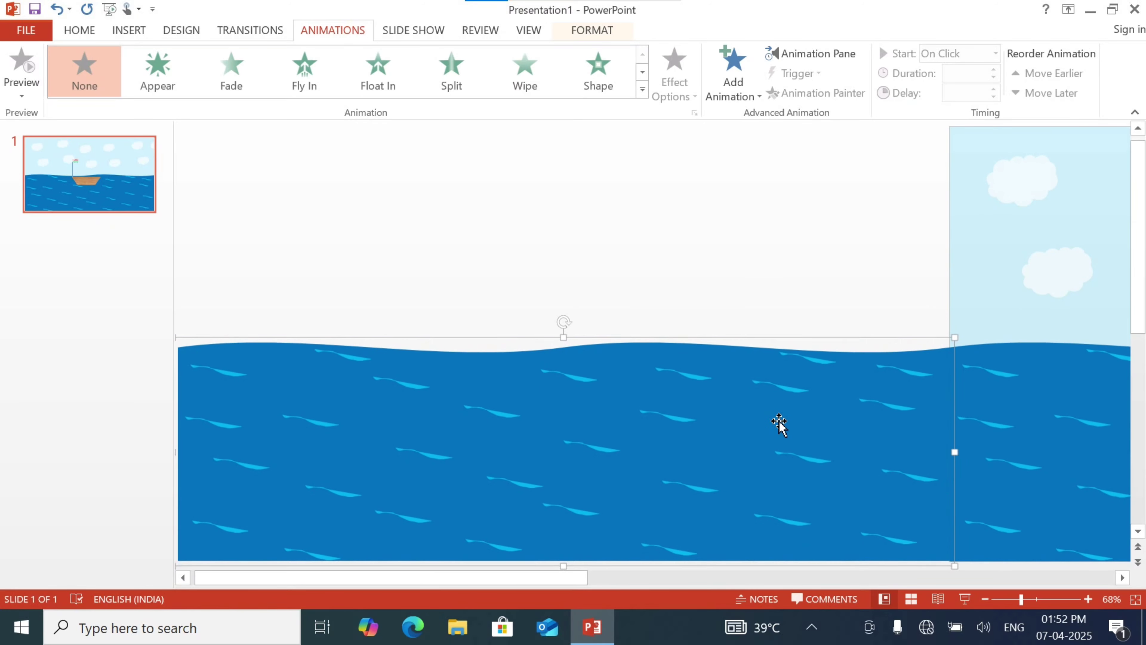
Step: Group the original water and its off-slide copy into one wide object
left_click(1036, 399, "shift")
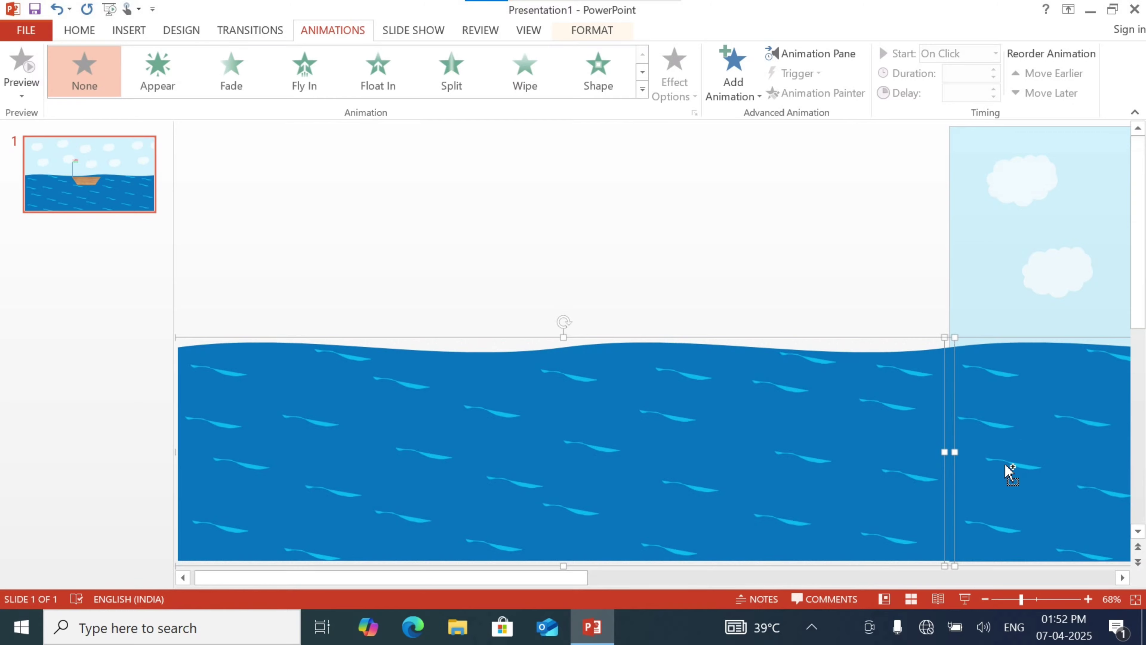
scroll(1009, 473, "down", 4)
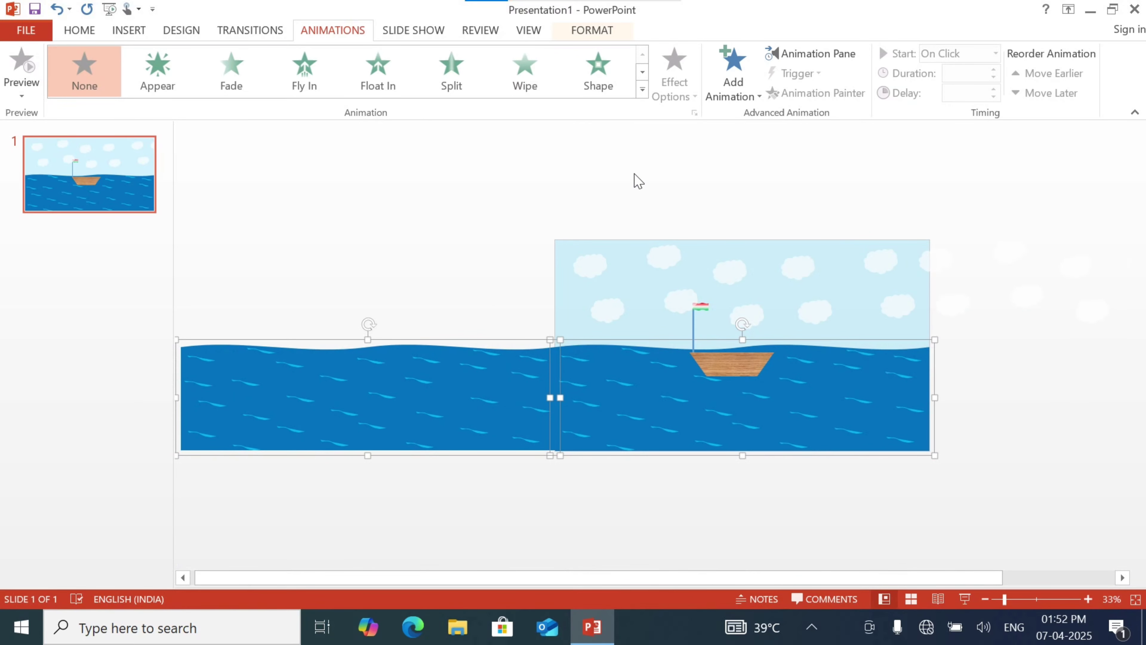
key("ctrl+g")
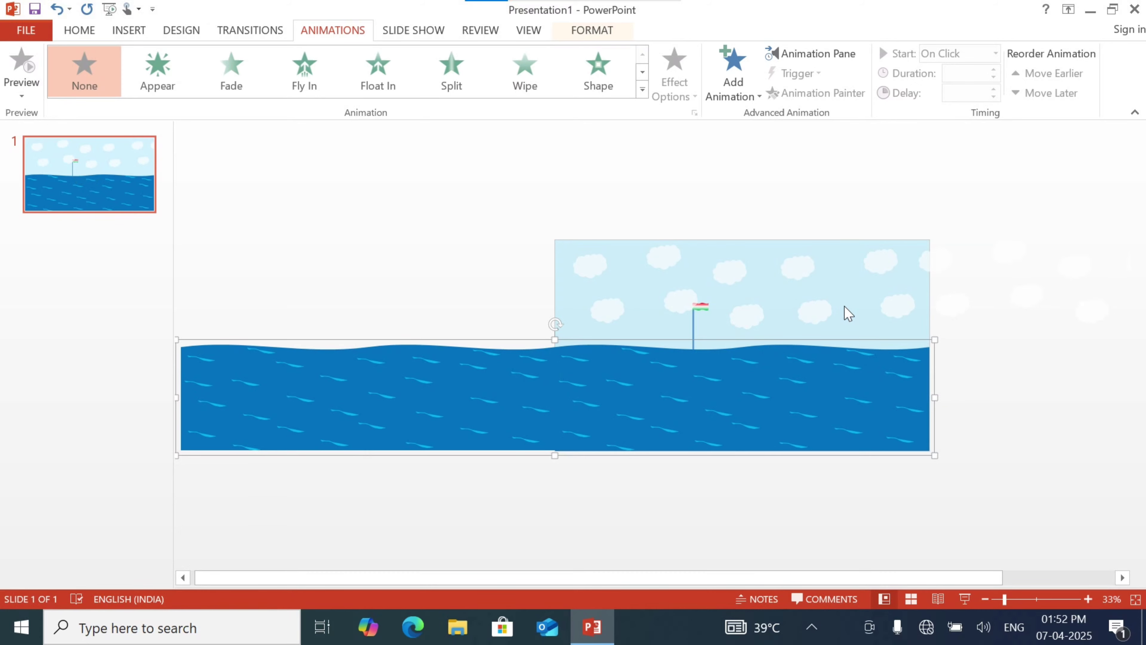
scroll(880, 318, "up", 5)
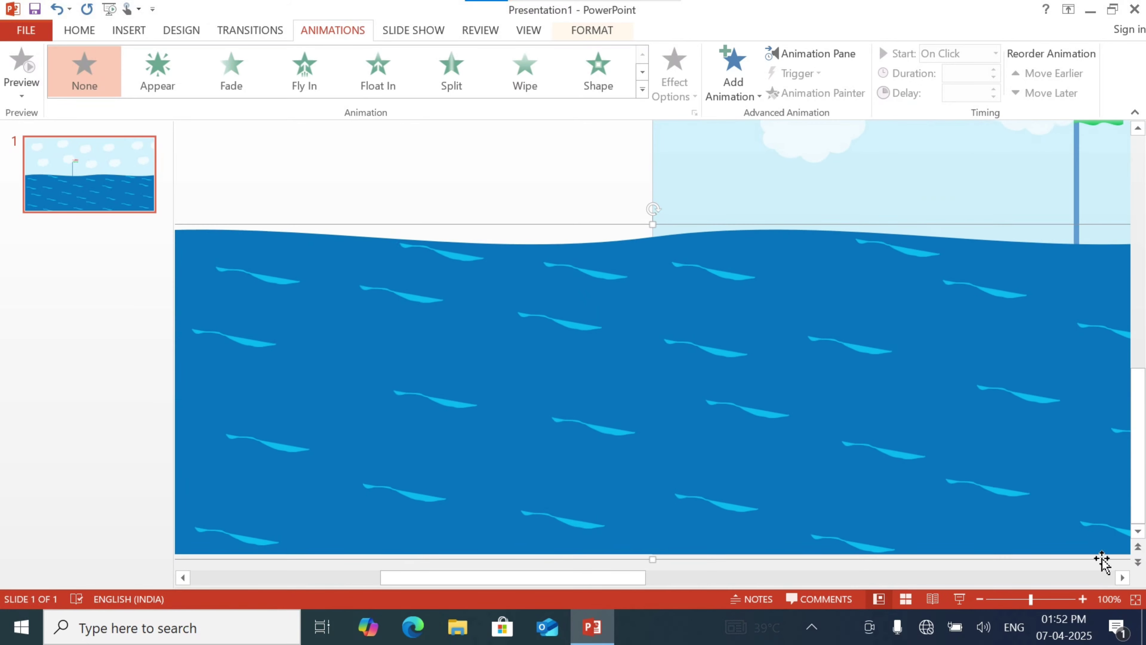
left_click(1122, 577)
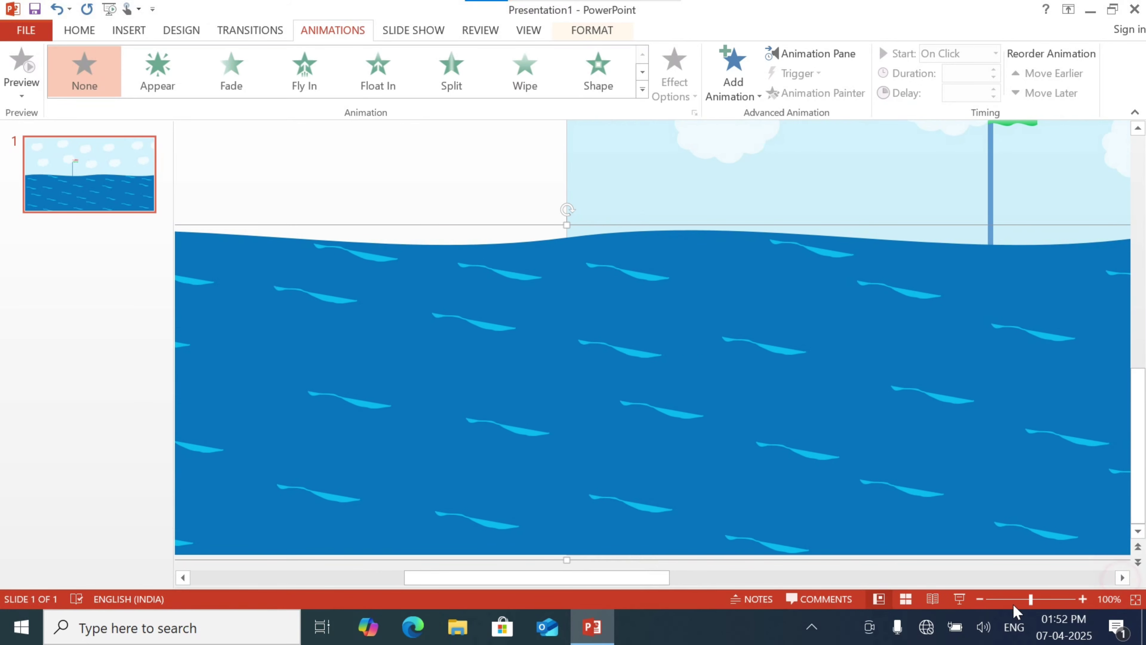
left_click(979, 599)
left_click(980, 598)
left_click(979, 598)
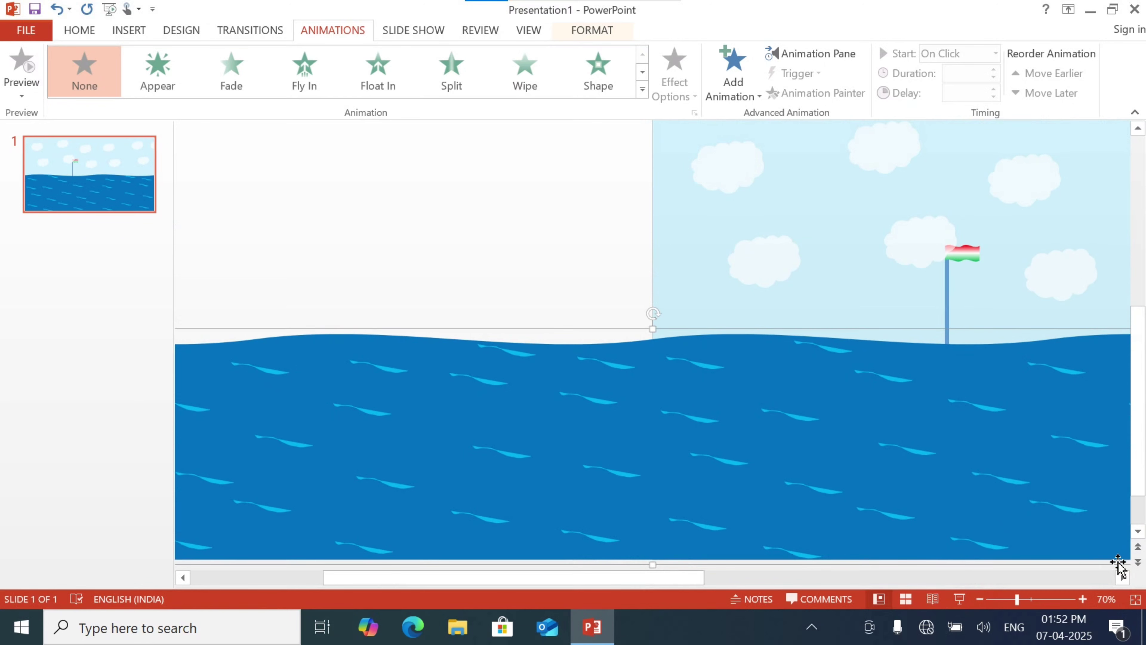
scroll(724, 576, "right", 3)
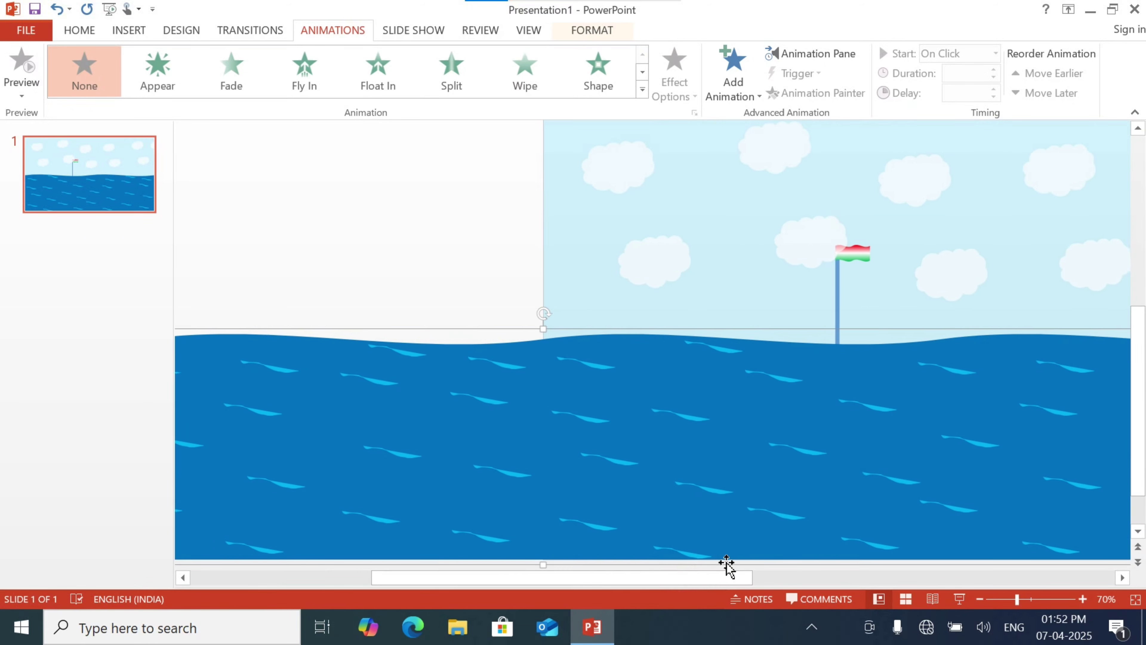
Step: Bring the boat picture forward so that its hull sits in front of the extended water group
scroll(697, 580, "left", 3)
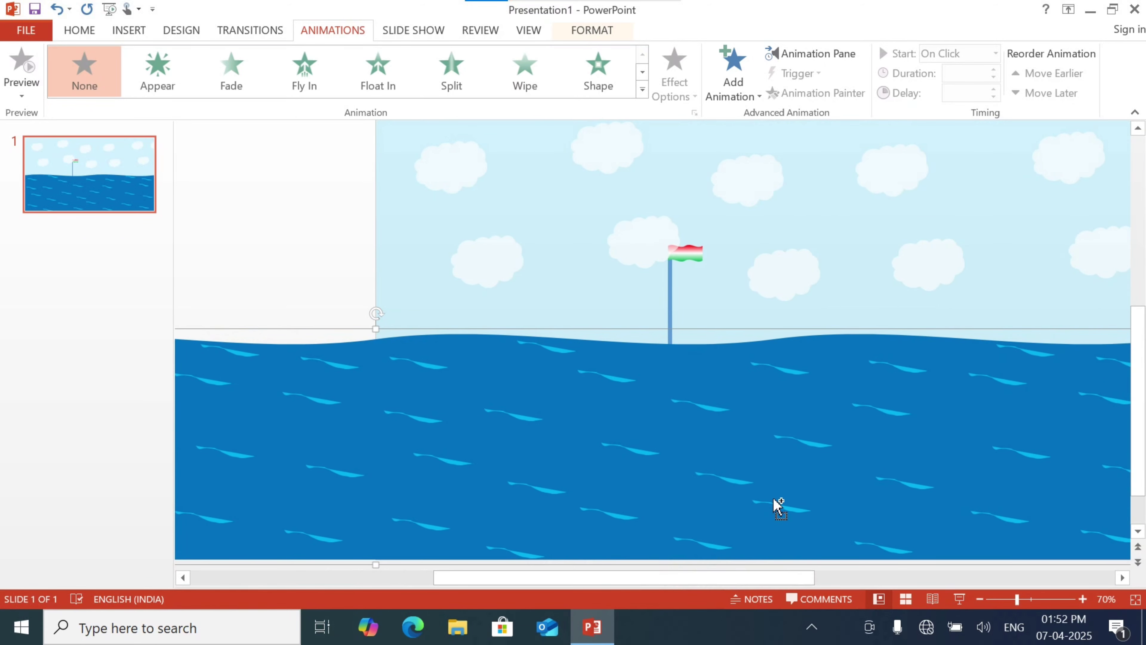
scroll(776, 505, "down", 4, "ctrl")
scroll(839, 465, "up", 4, "ctrl")
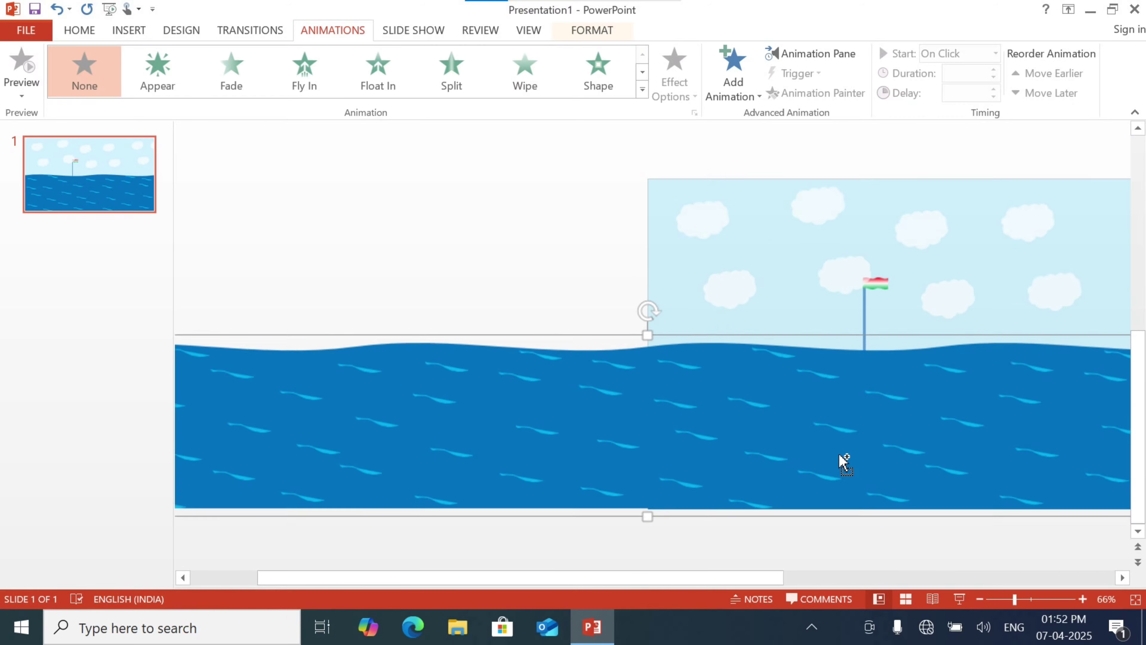
left_click(1122, 578)
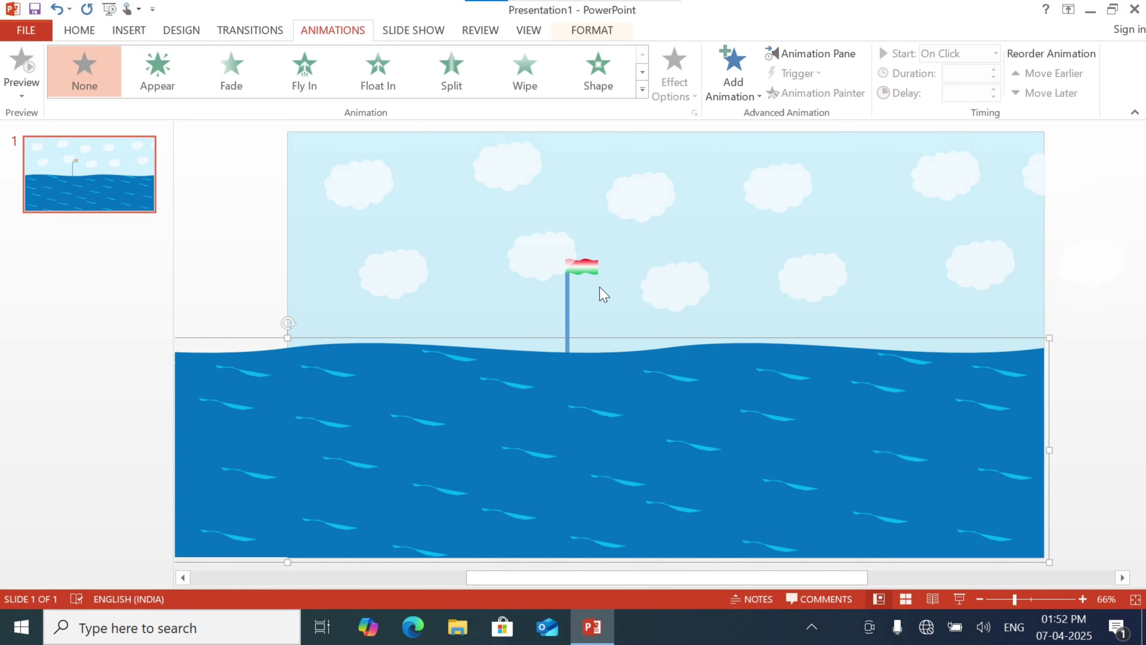
left_click(560, 309)
left_click(569, 306)
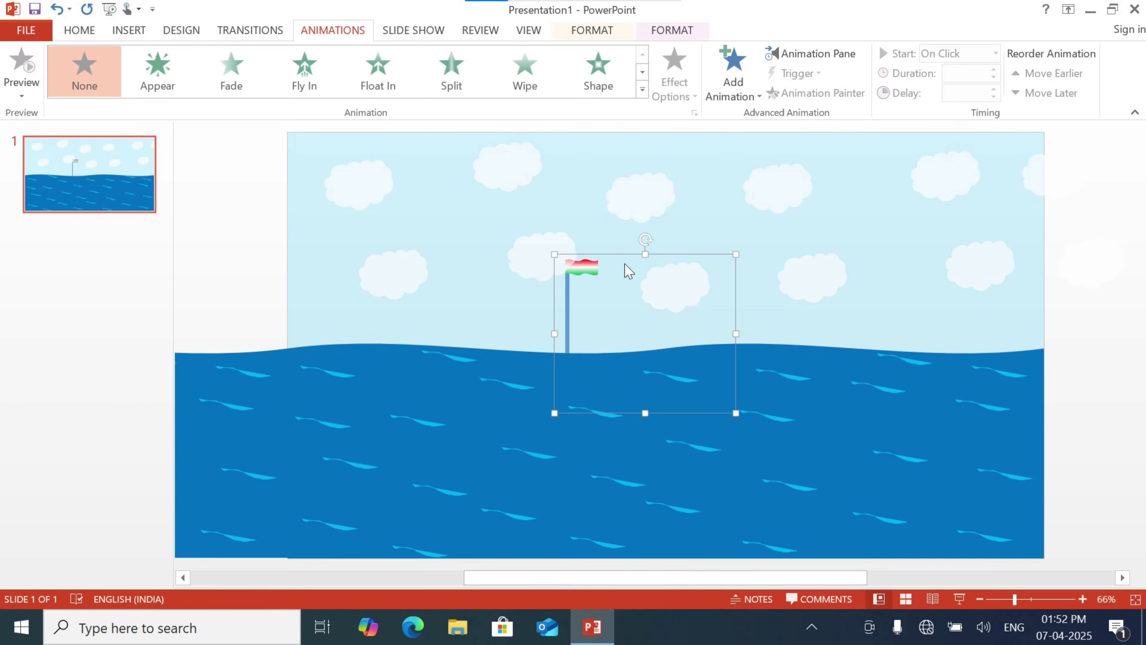
left_click(679, 29)
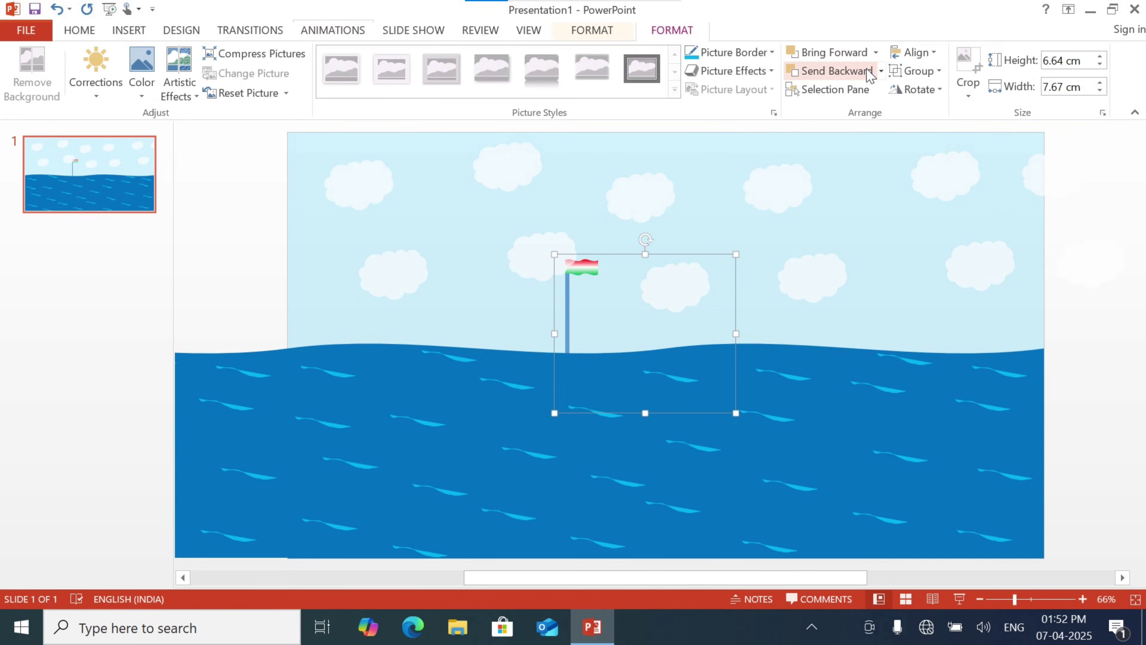
left_click(862, 52)
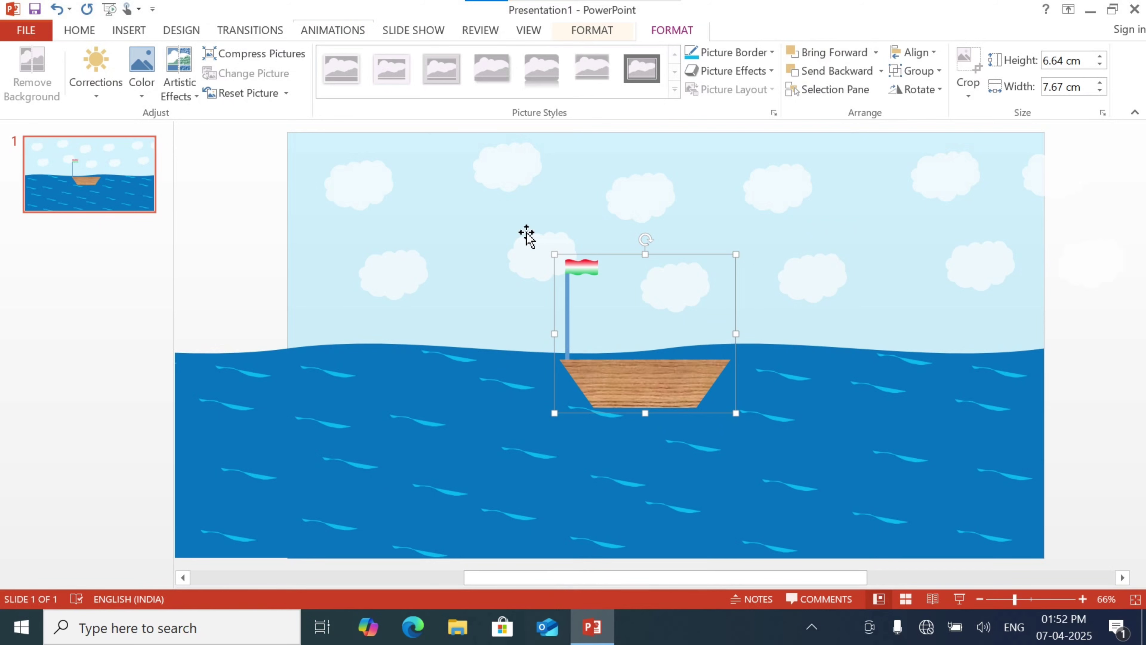
Step: Apply a Lines motion path animation to the wide cloud group
left_click(520, 161)
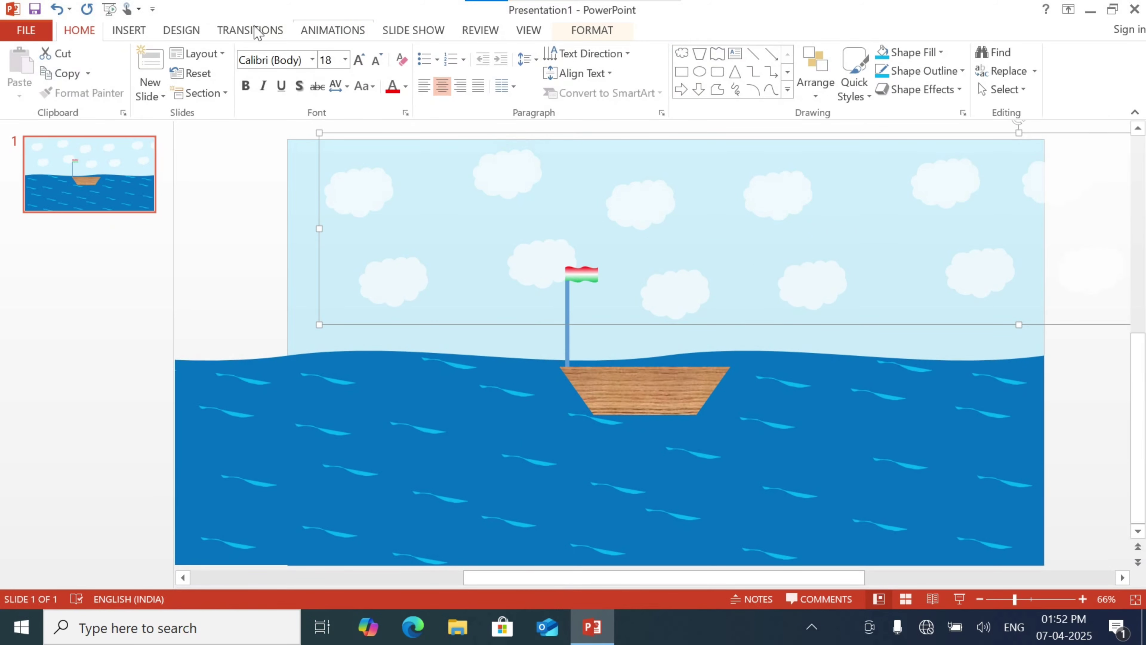
left_click(330, 28)
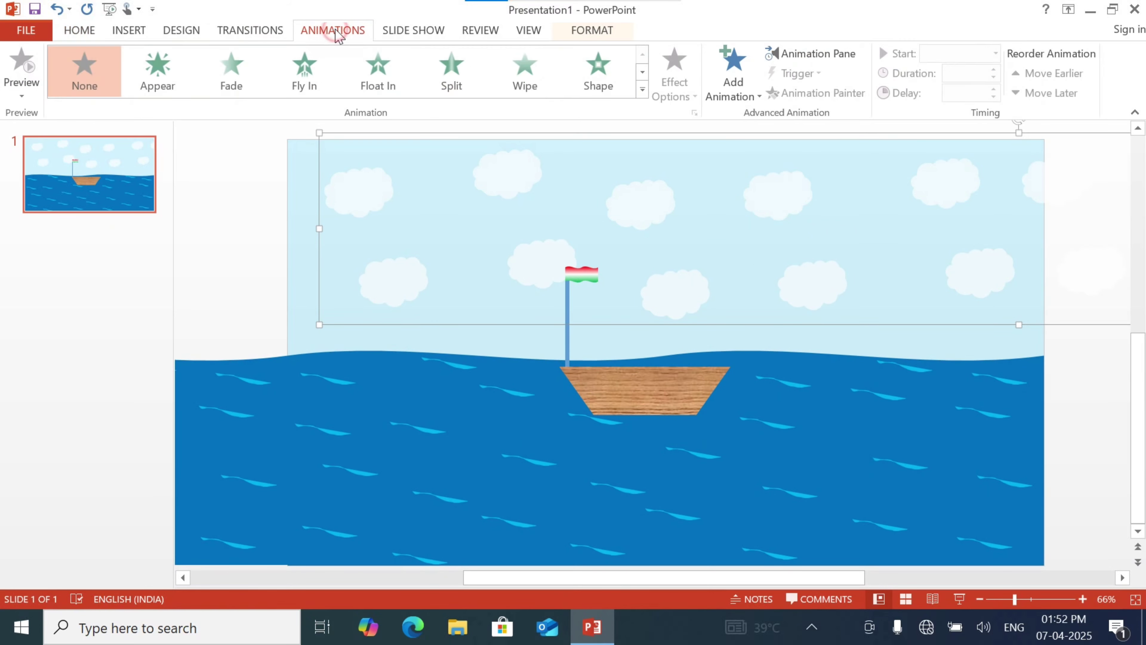
left_click(643, 88)
scroll(645, 86, "down", 3)
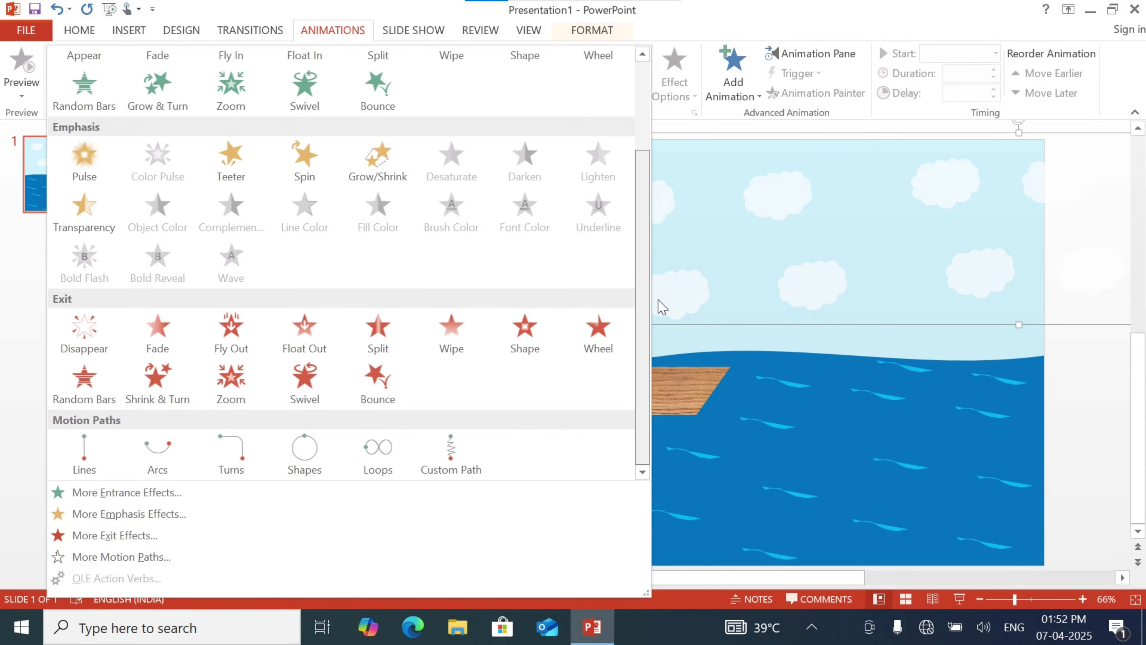
left_click(76, 472)
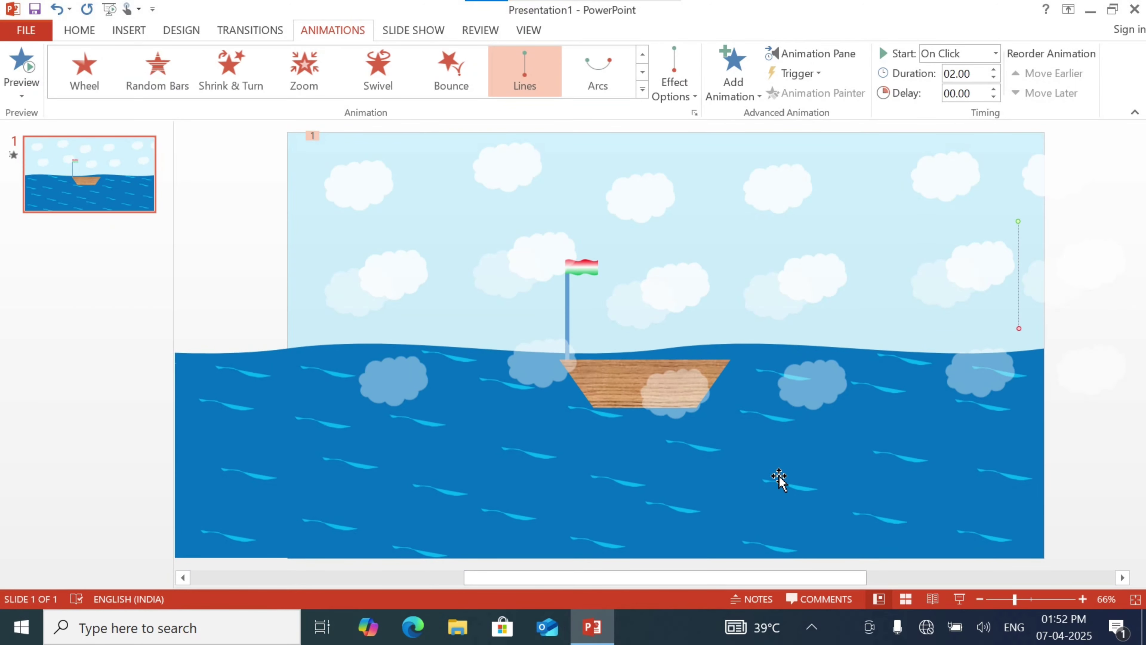
left_click(724, 490)
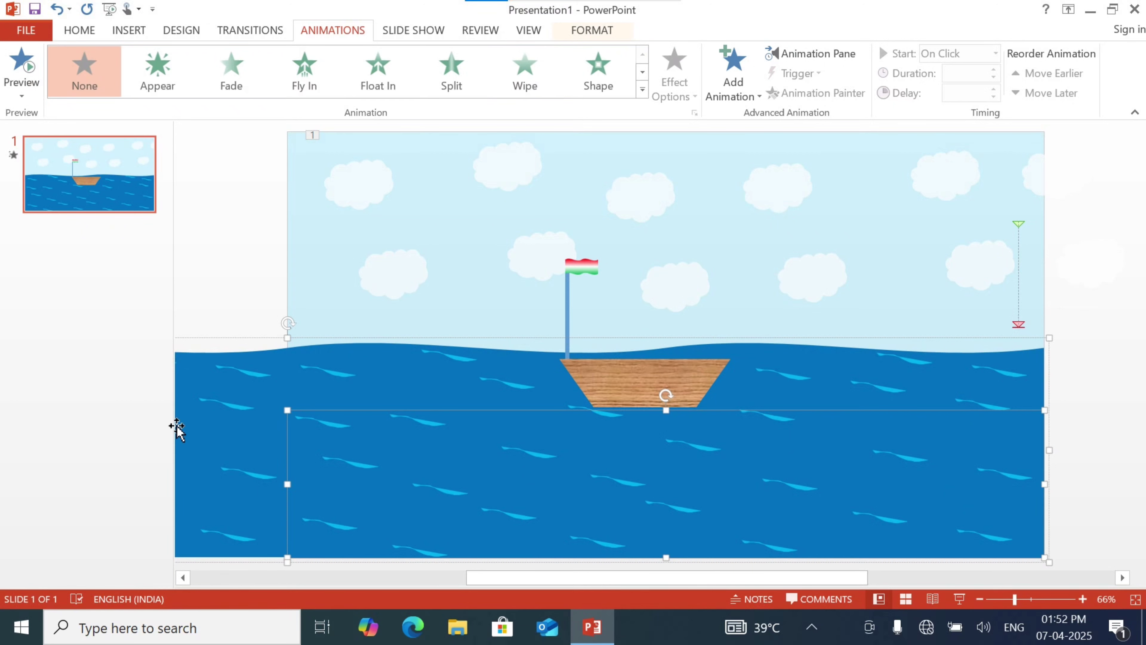
left_click(238, 399)
left_click(322, 343, "shift")
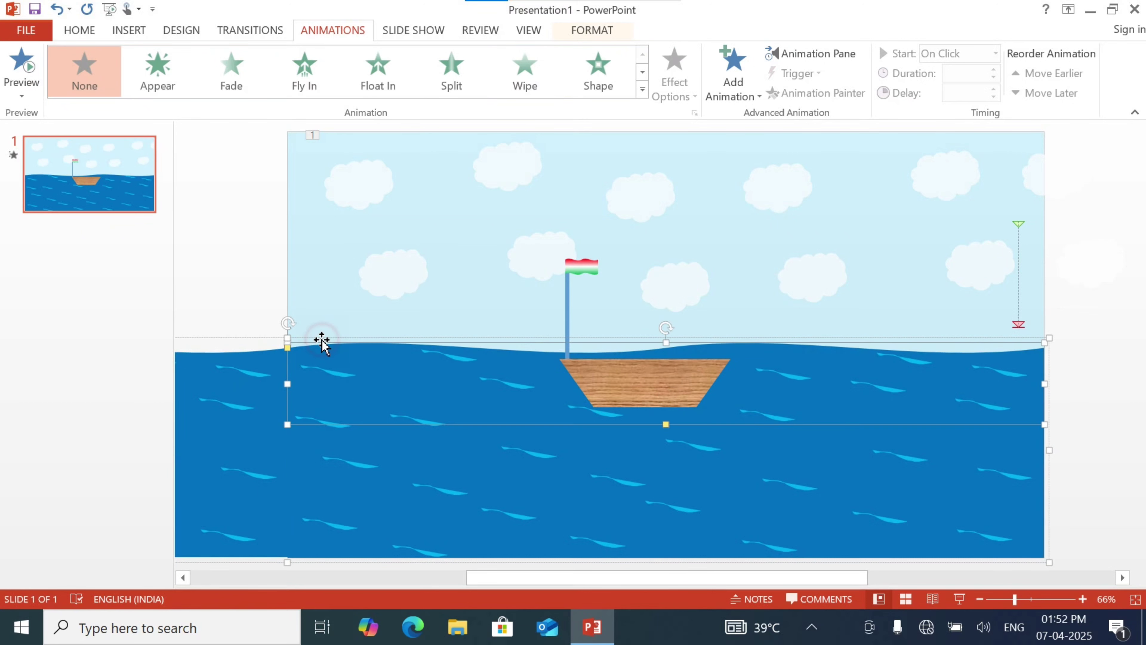
left_click(223, 294)
left_click(224, 355)
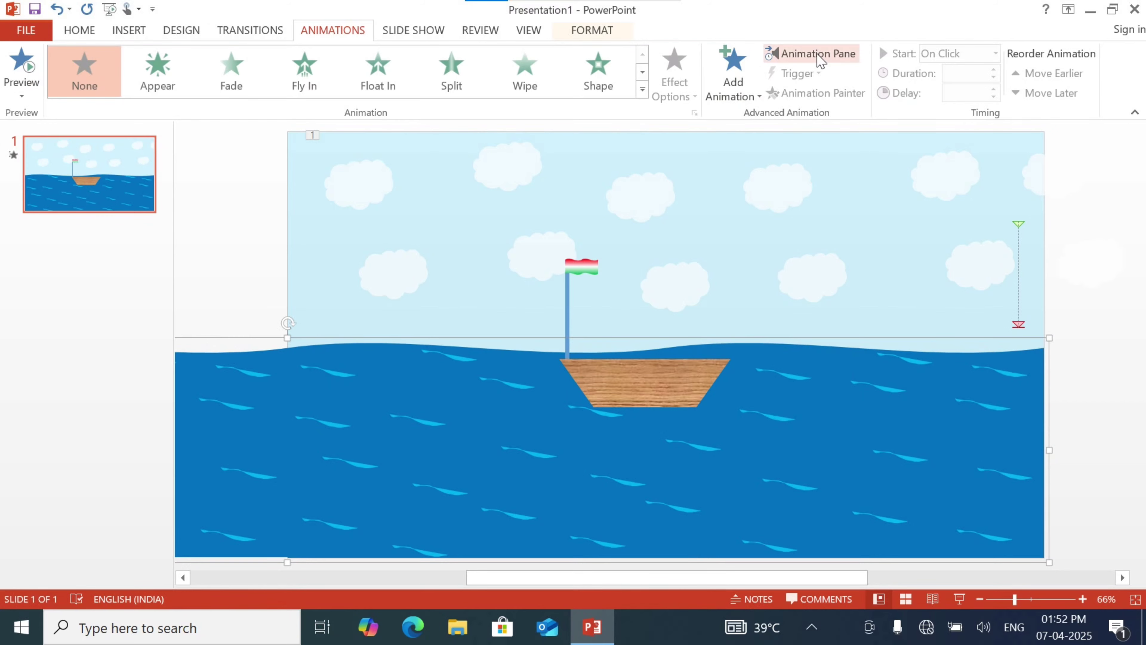
left_click(642, 90)
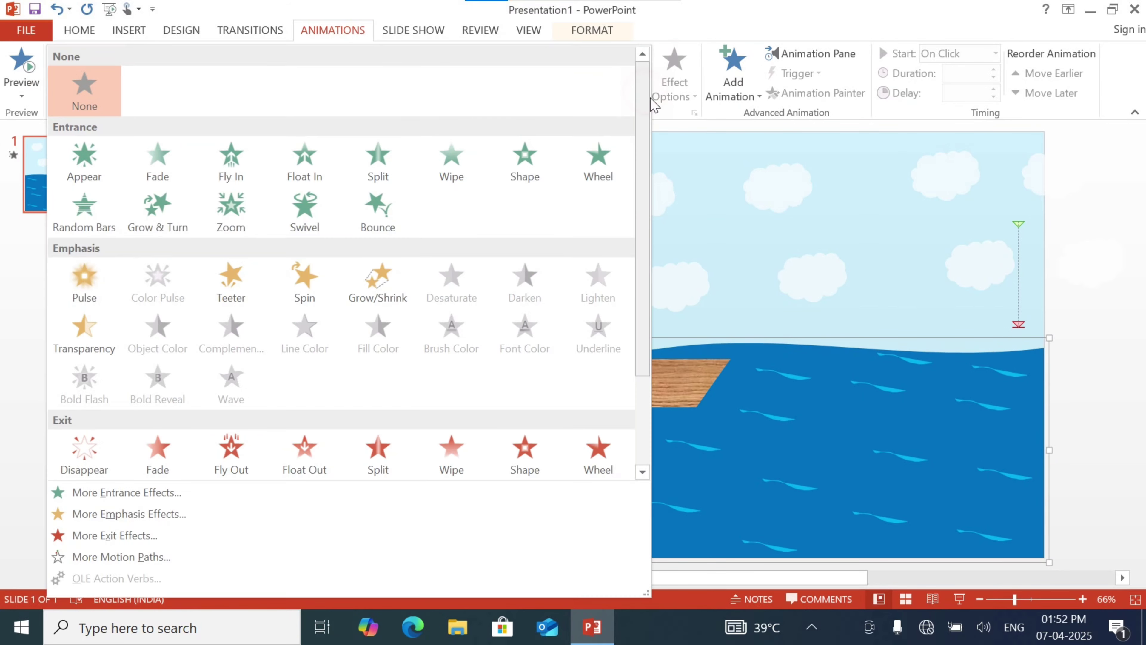
left_click_drag(641, 113, 641, 201)
left_click(598, 322)
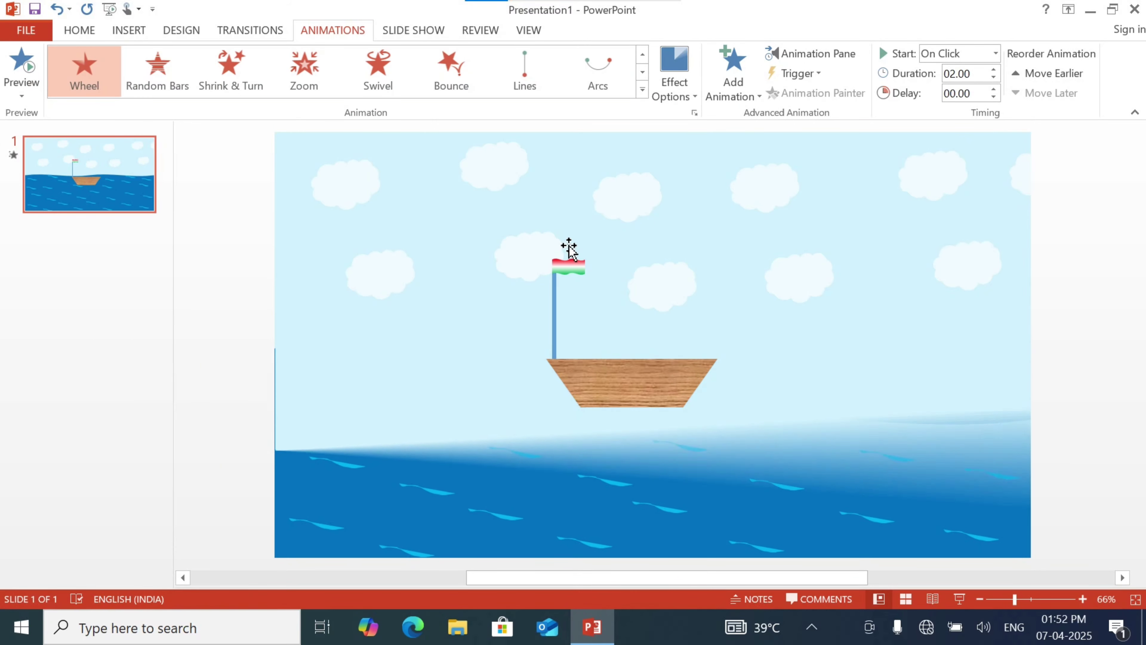
key("ctrl+z")
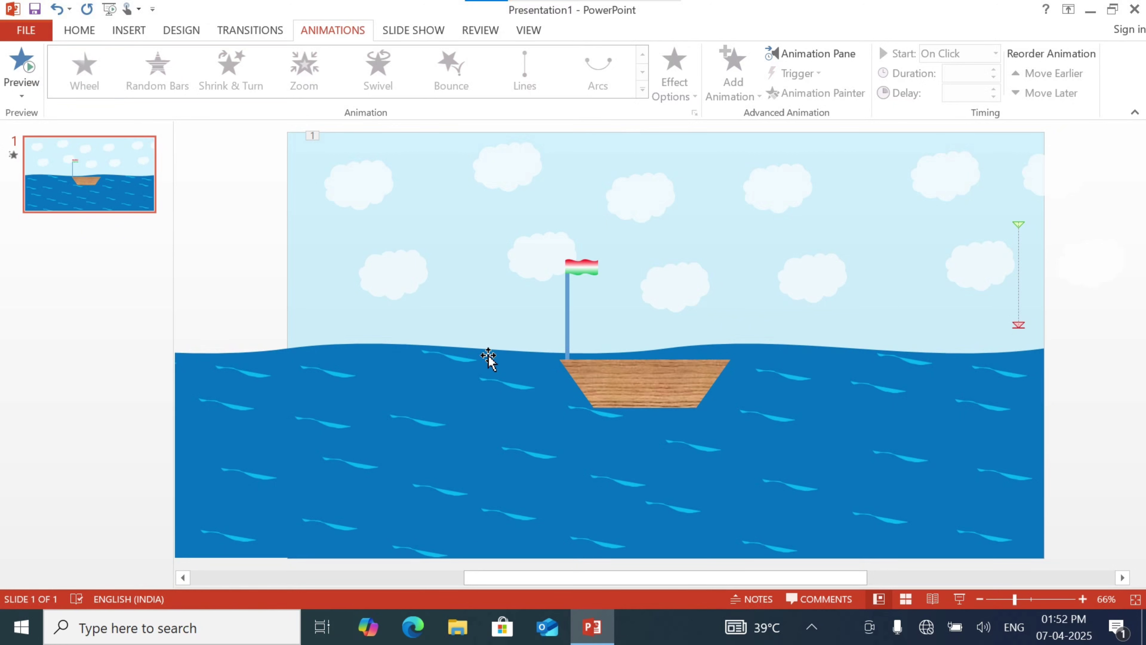
Step: Apply a Lines motion path animation to the wide water group
left_click(279, 370)
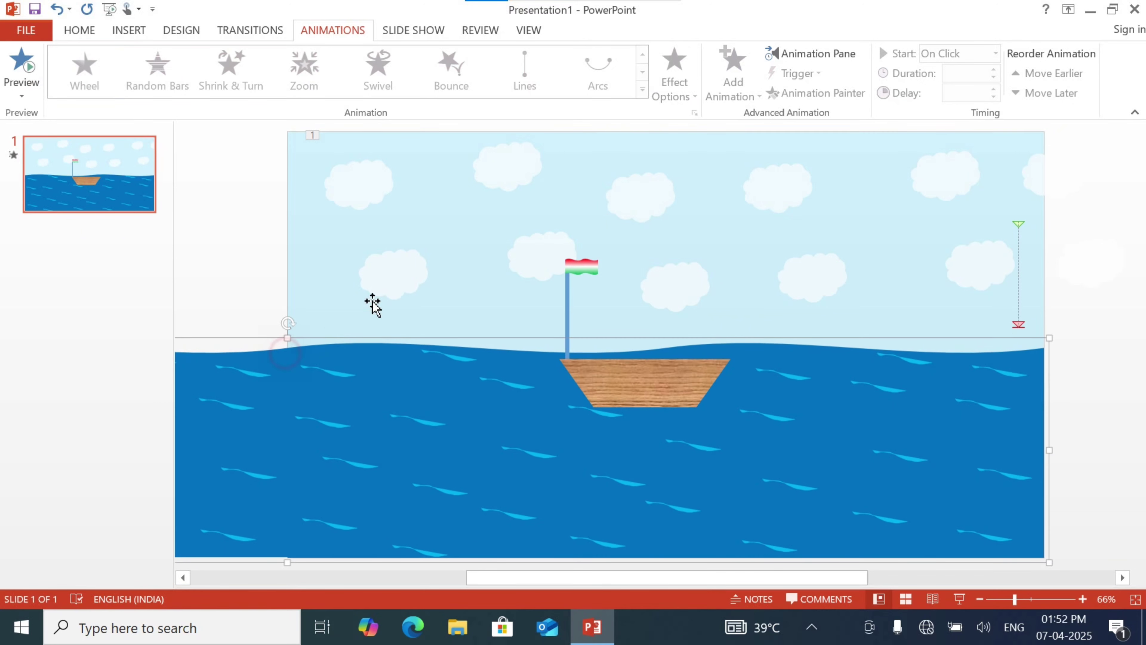
left_click(643, 90)
scroll(626, 214, "down", 3)
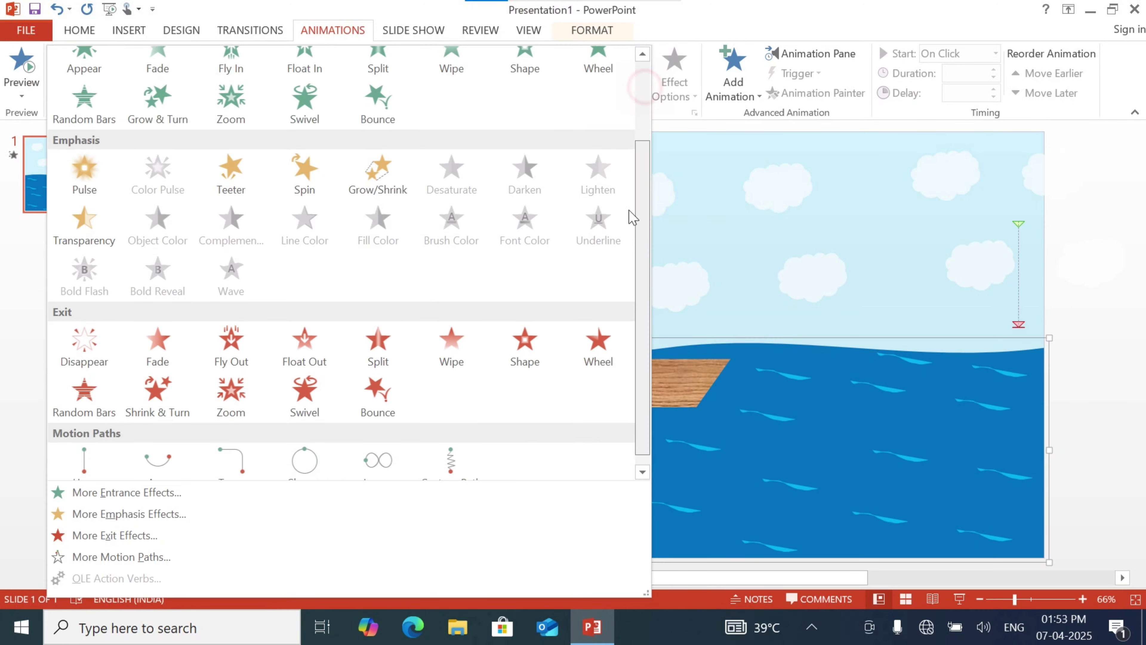
left_click(84, 453)
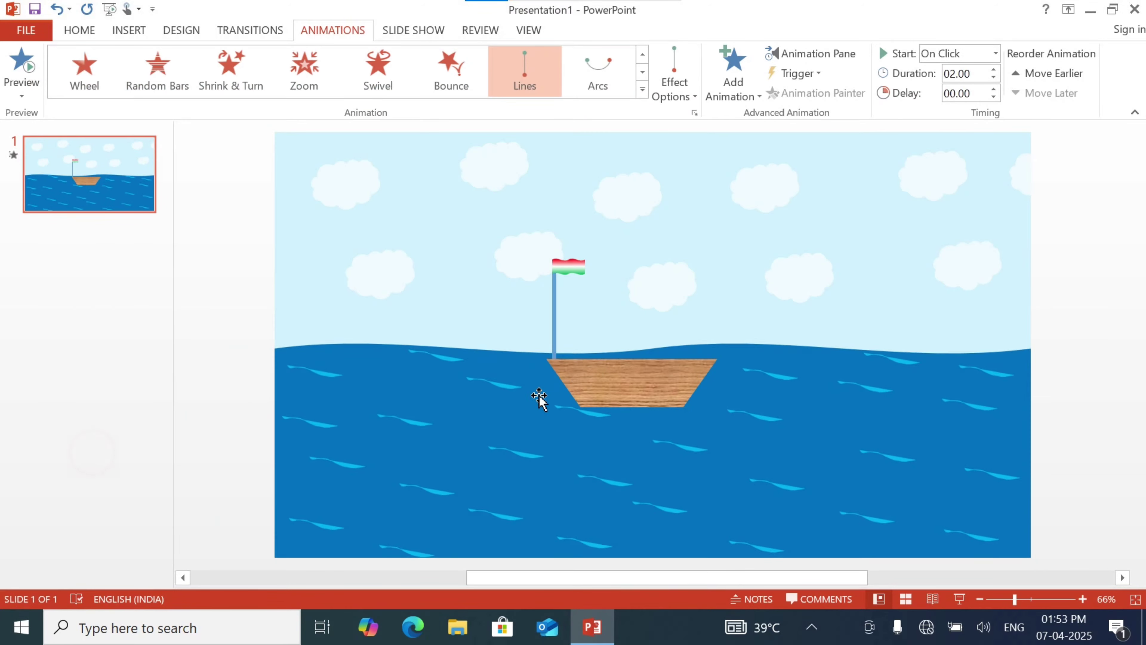
Step: Show the animation list and set the cloud animation's smooth start and smooth end to 0 sec
left_click(822, 55)
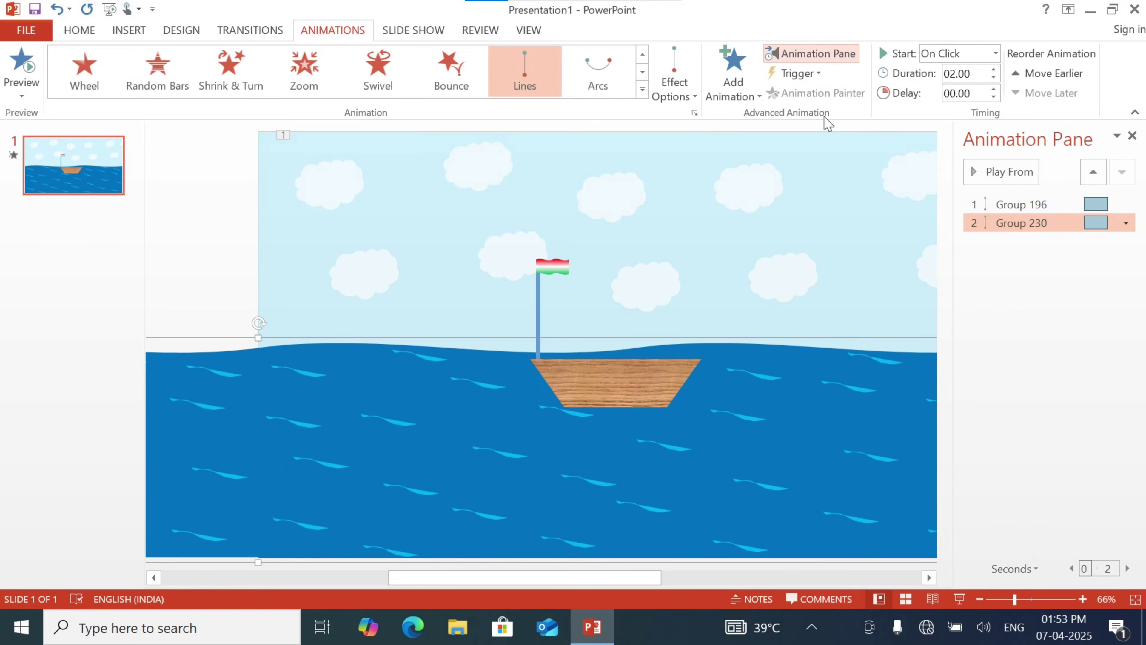
left_click(1126, 206)
left_click(1126, 207)
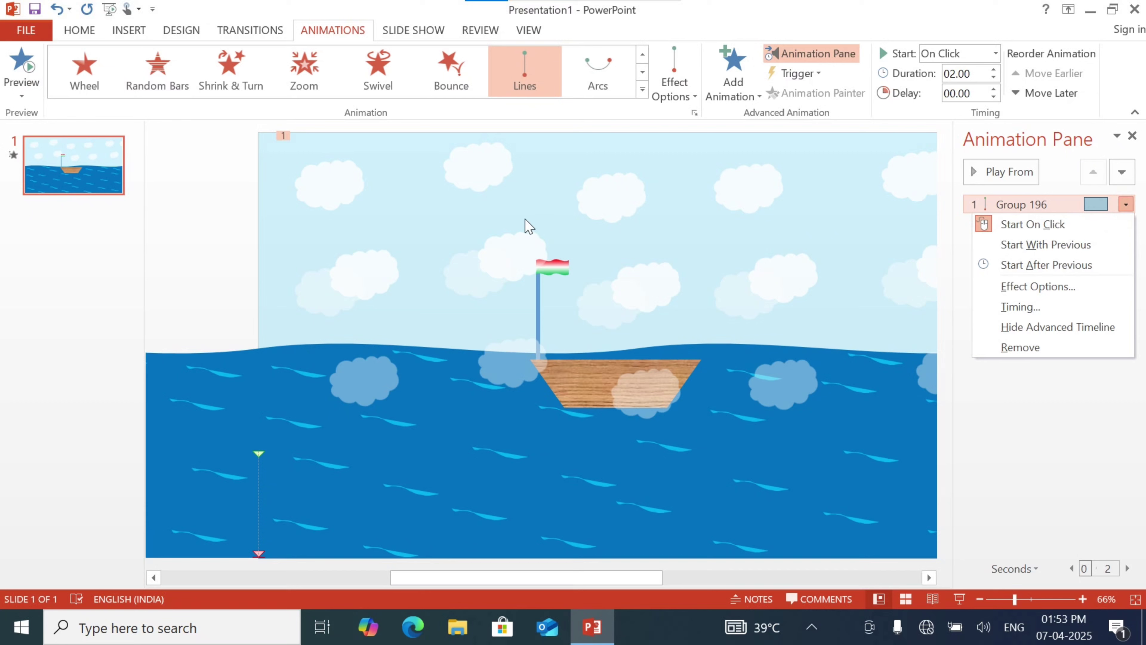
left_click(1043, 286)
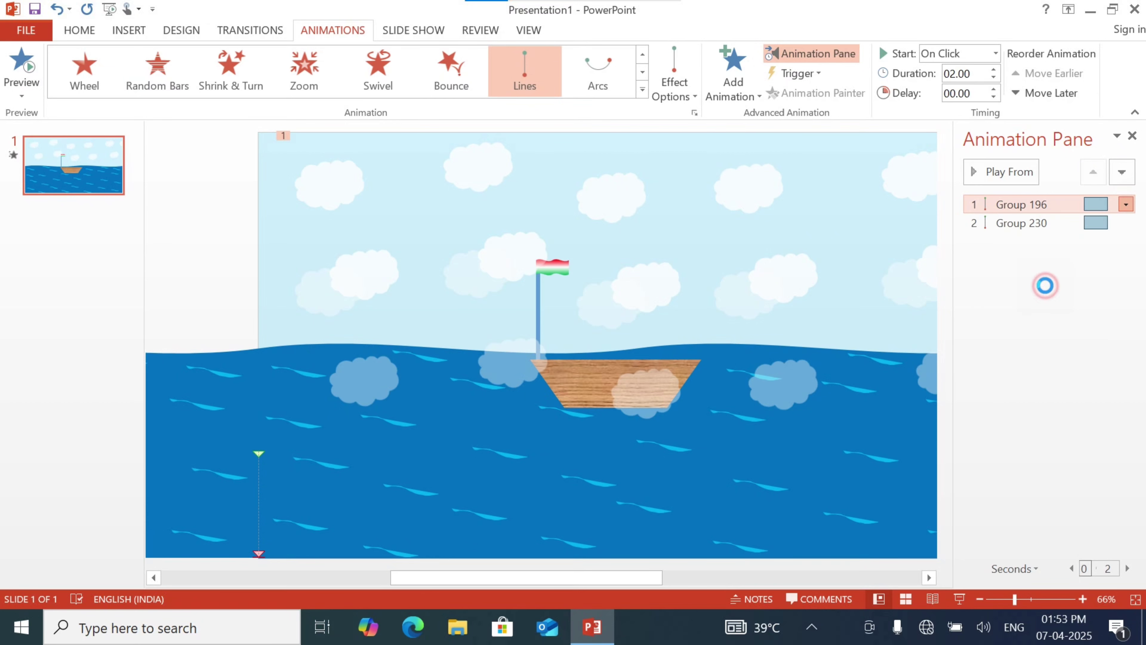
left_click_drag(553, 221, 519, 212)
left_click_drag(555, 246, 474, 246)
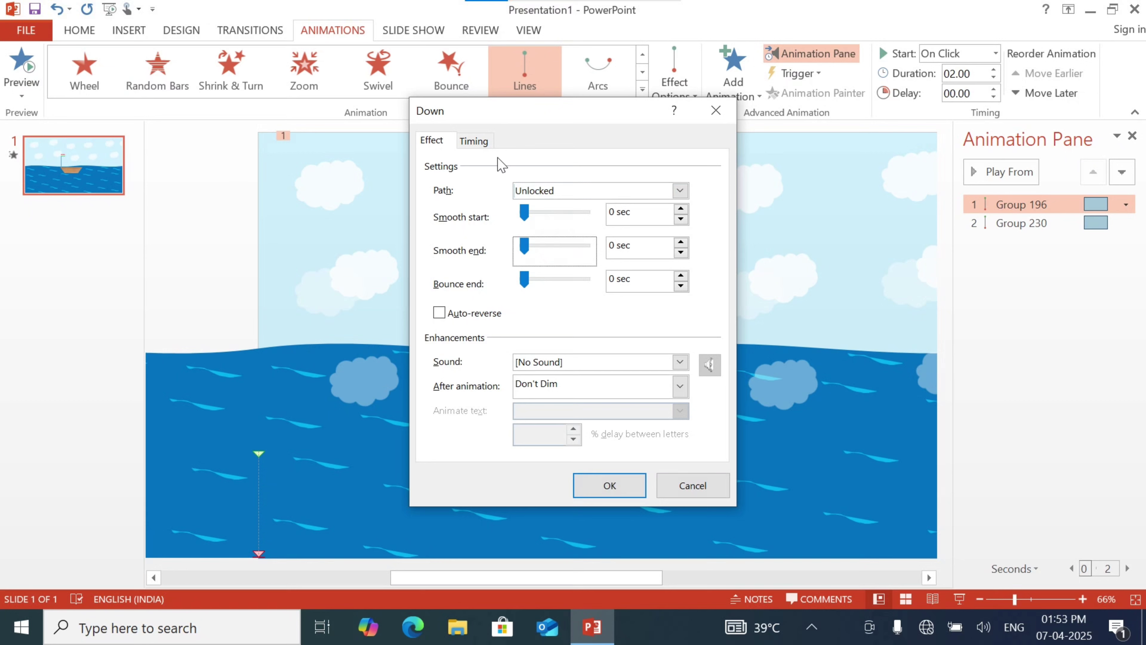
Step: Time the cloud animation to start With Previous, last 3 seconds (Slow) and repeat Until End of Slide
left_click(473, 141)
left_click(550, 169)
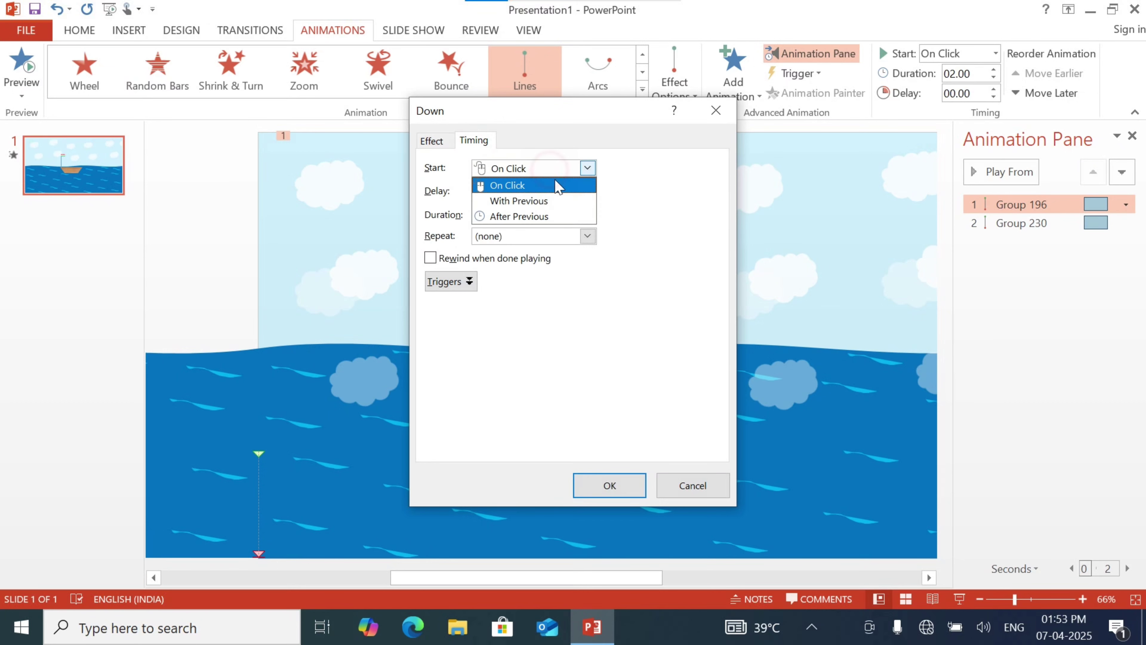
left_click(558, 201)
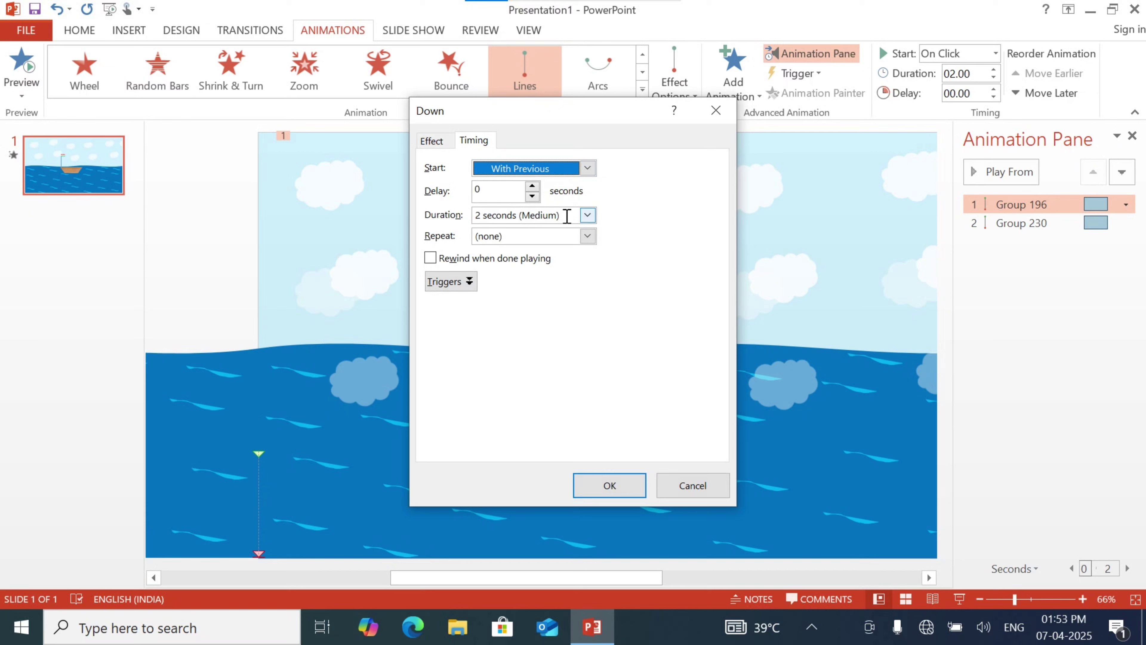
left_click(587, 215)
left_click(543, 244)
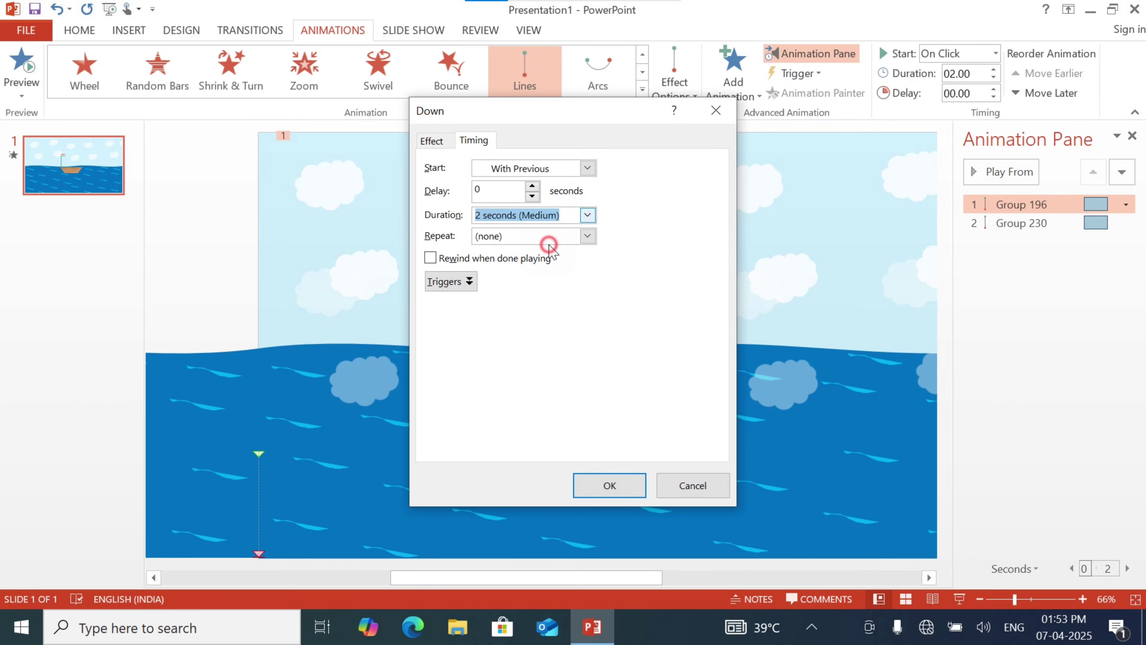
left_click(587, 236)
left_click(554, 324)
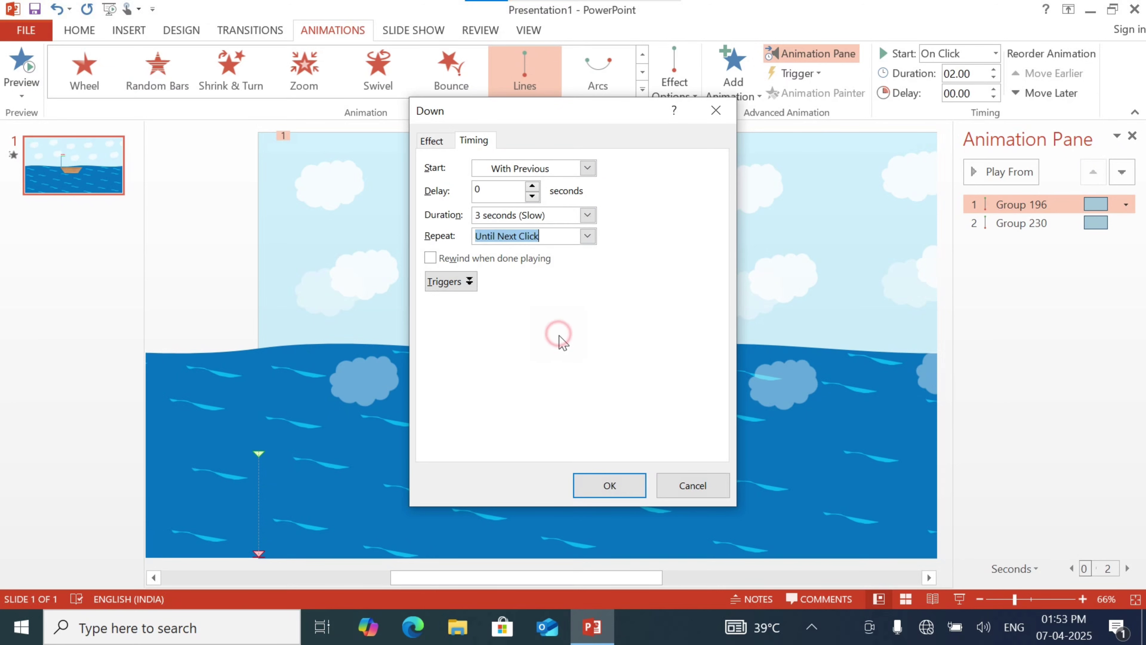
left_click(588, 236)
left_click(501, 338)
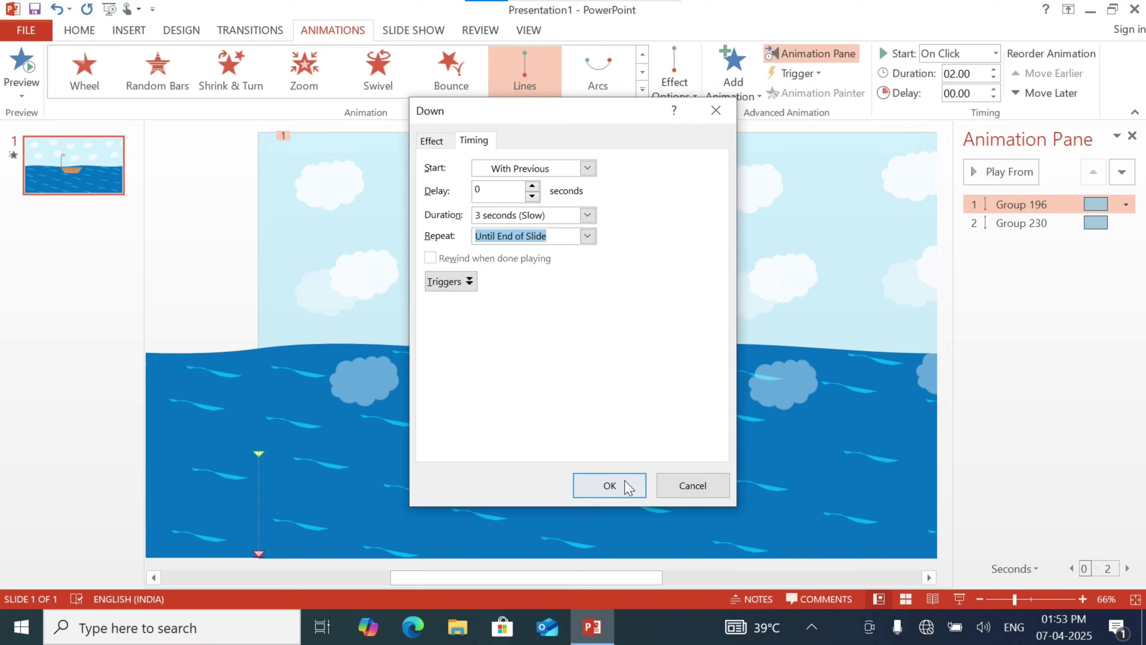
left_click(609, 485)
Step: Set the direction of the clouds' motion path to Left and of the water's motion path to Right
left_click(684, 96)
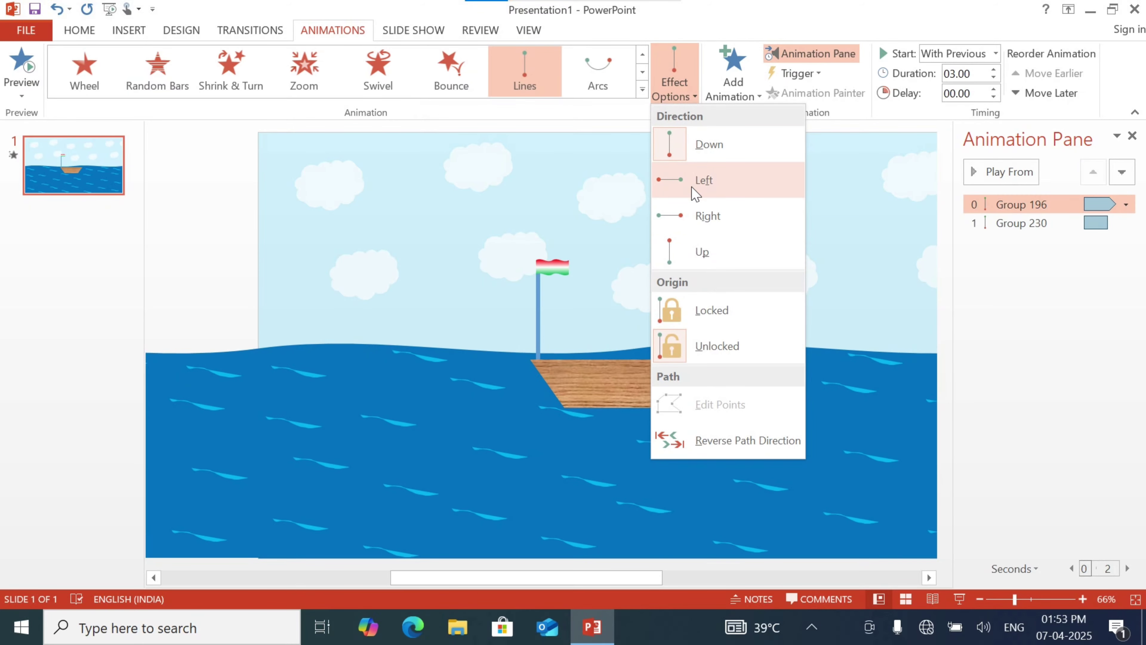
left_click(692, 183)
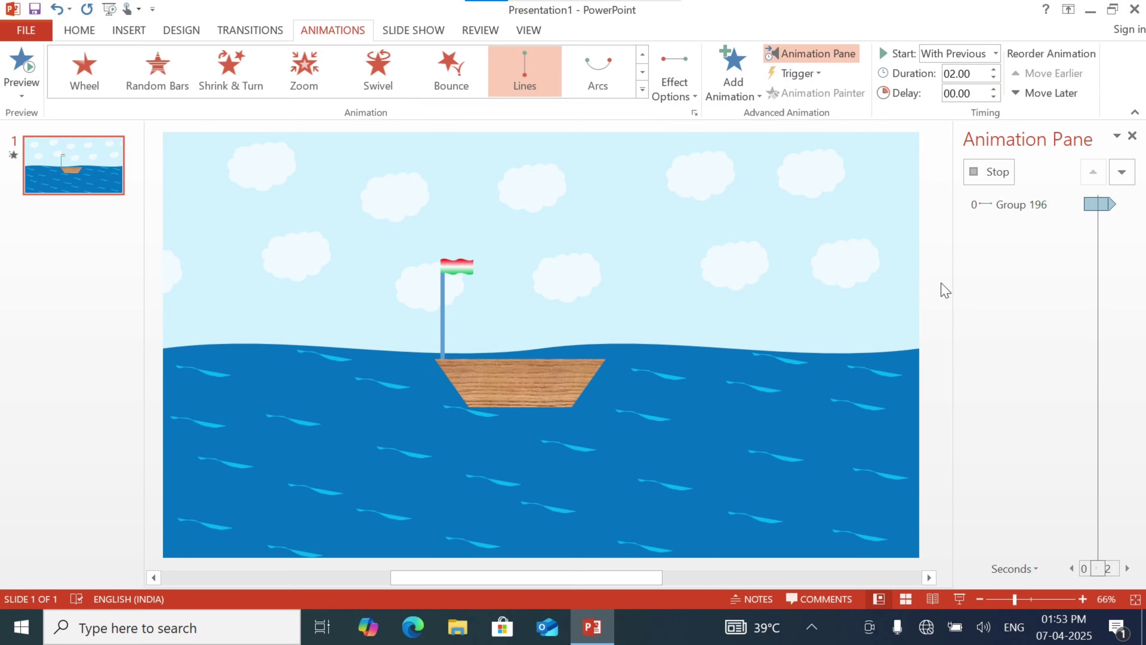
left_click(765, 432)
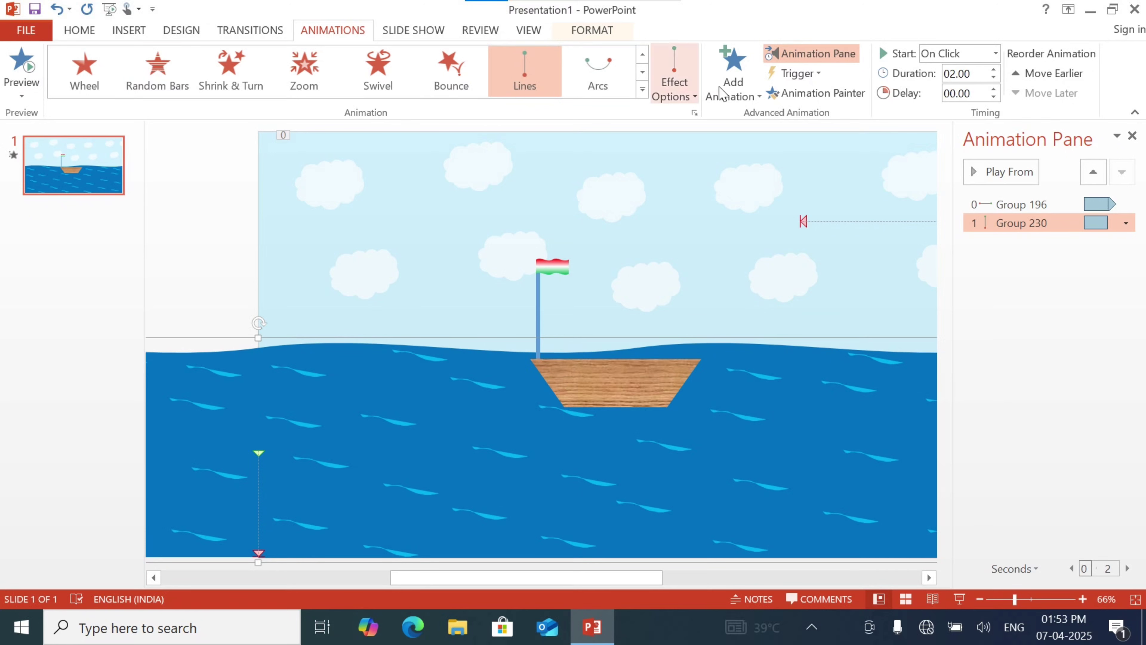
left_click(674, 73)
left_click(718, 218)
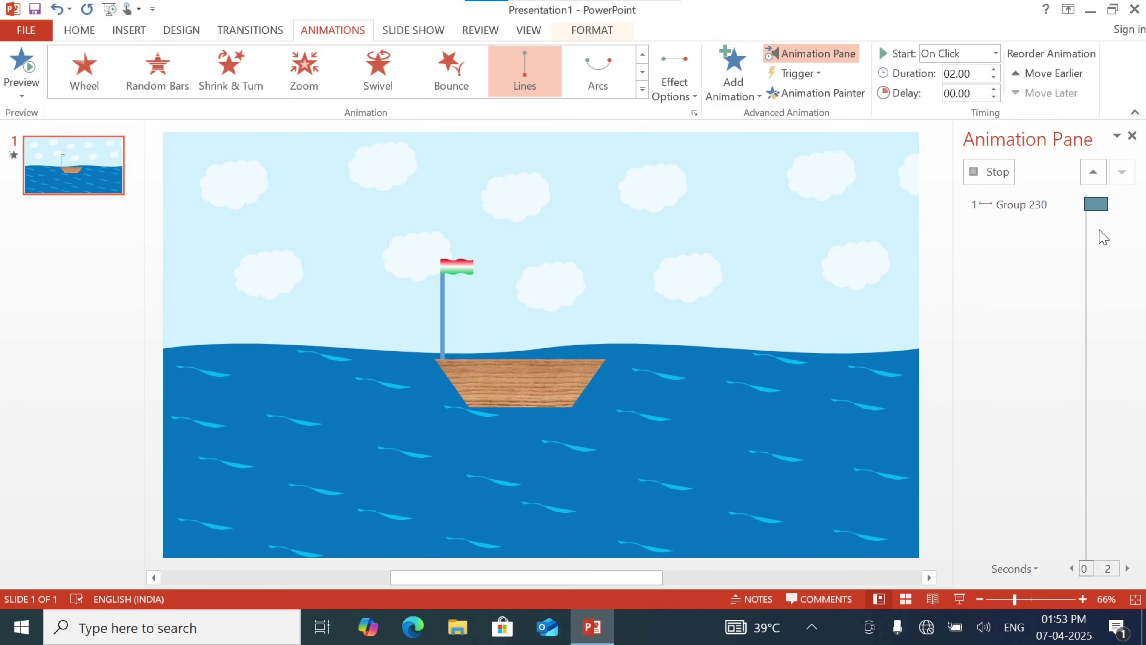
Step: Set the smooth start and smooth end of the water group's animation to 0 sec
left_click(1126, 223)
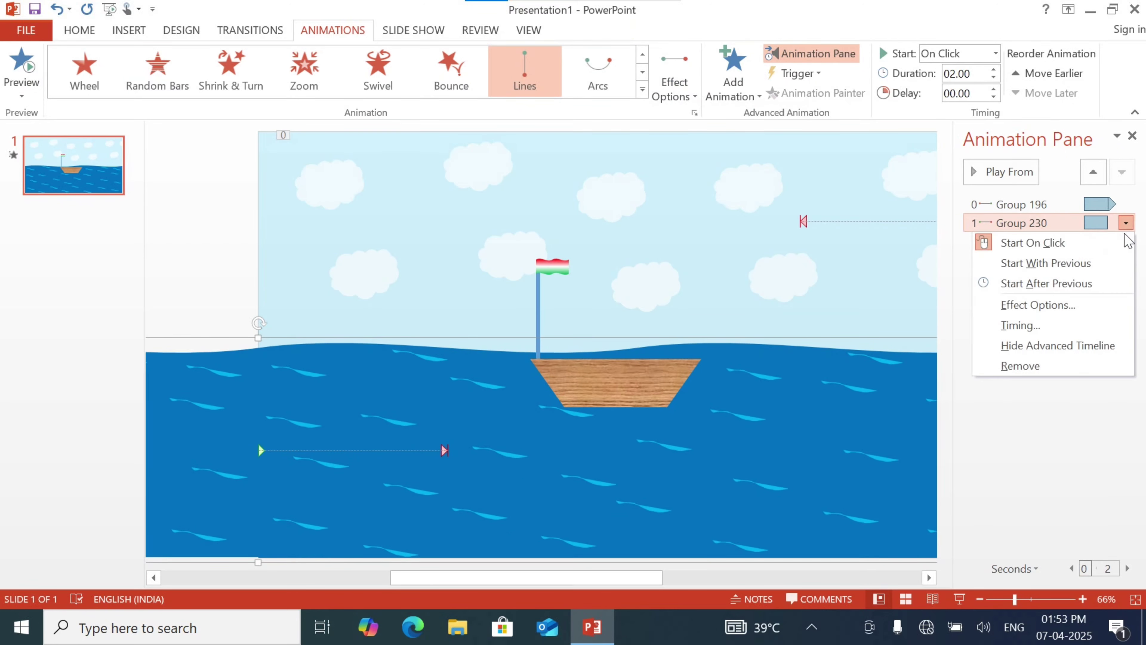
left_click(1056, 303)
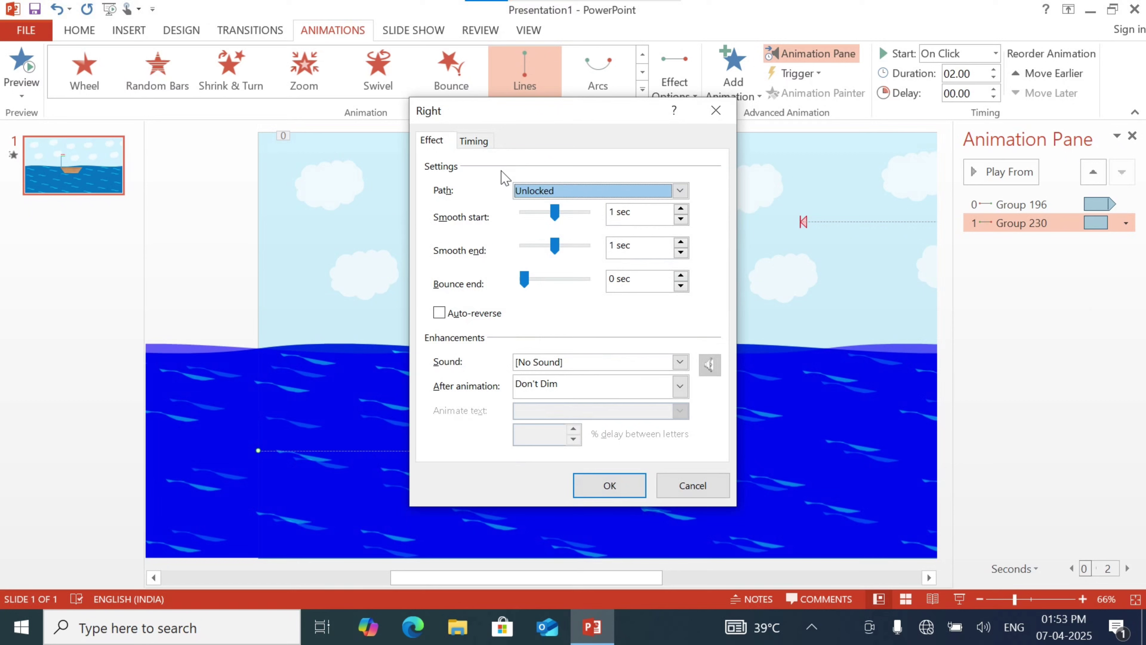
left_click_drag(554, 212, 476, 248)
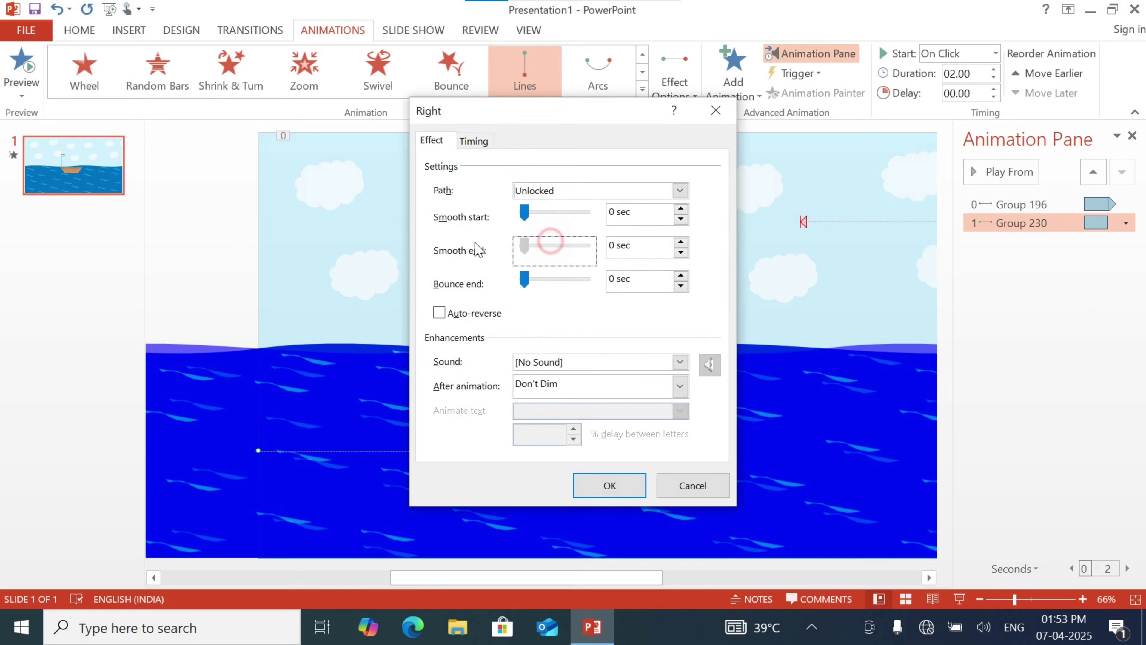
Step: Time the water animation to start With Previous, last 3 seconds (Slow) and repeat Until End of Slide
left_click(474, 141)
left_click(508, 168)
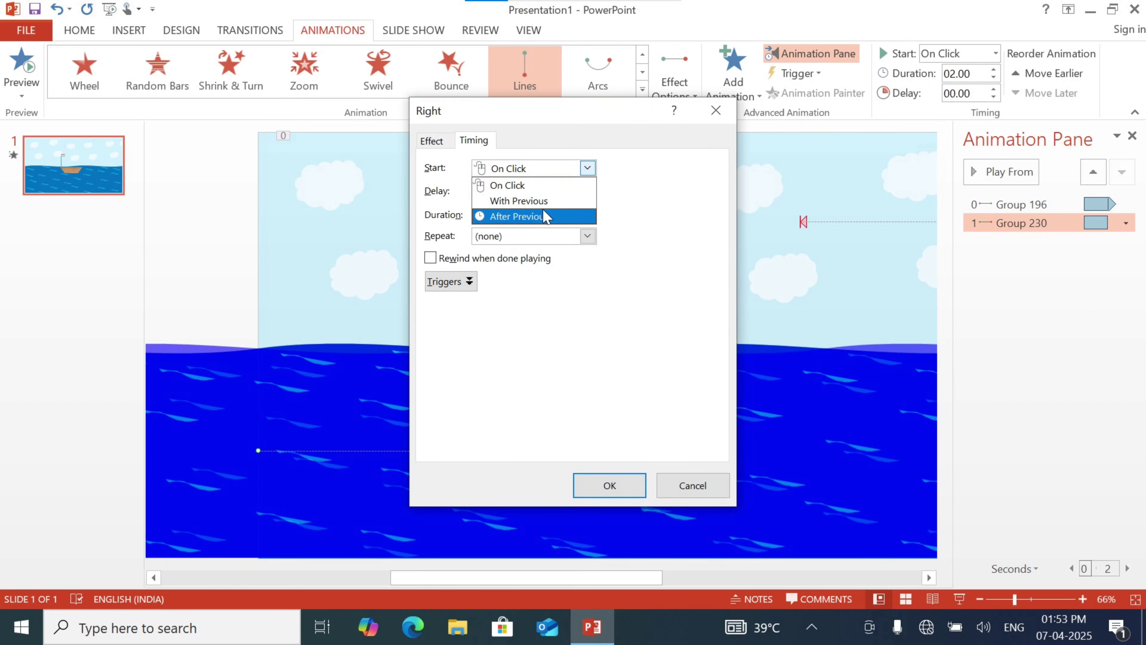
left_click(548, 203)
left_click(587, 215)
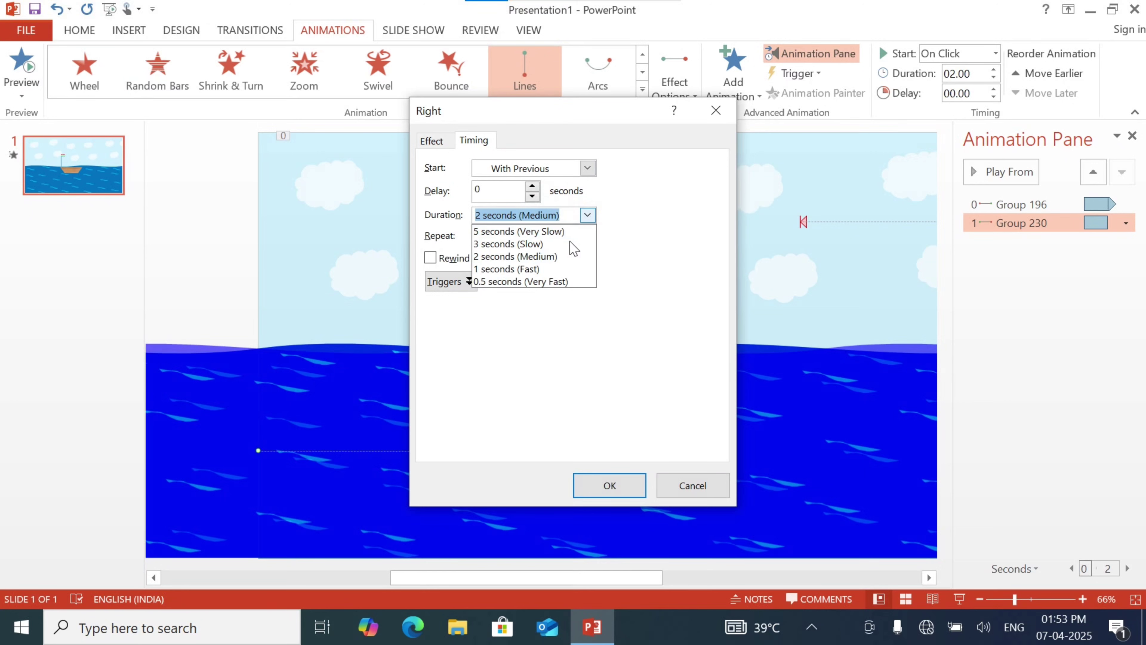
left_click(533, 241)
left_click(587, 235)
left_click(538, 339)
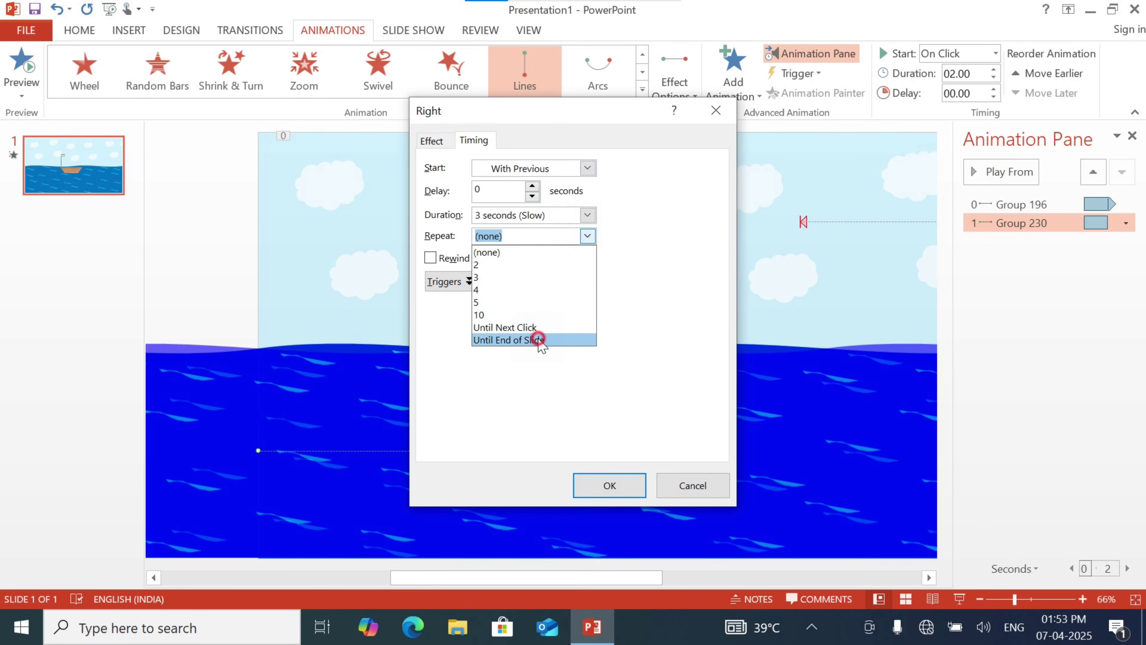
left_click(613, 485)
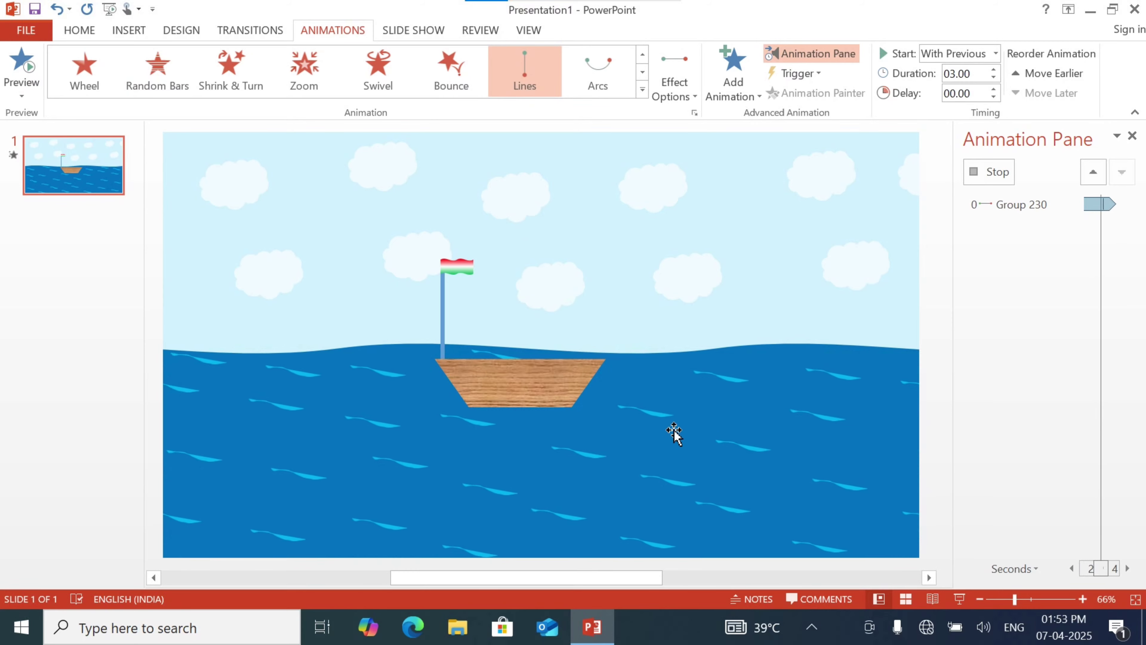
Step: Set the duration of the water group's motion path animation to 2 seconds (Medium)
left_click(1116, 222)
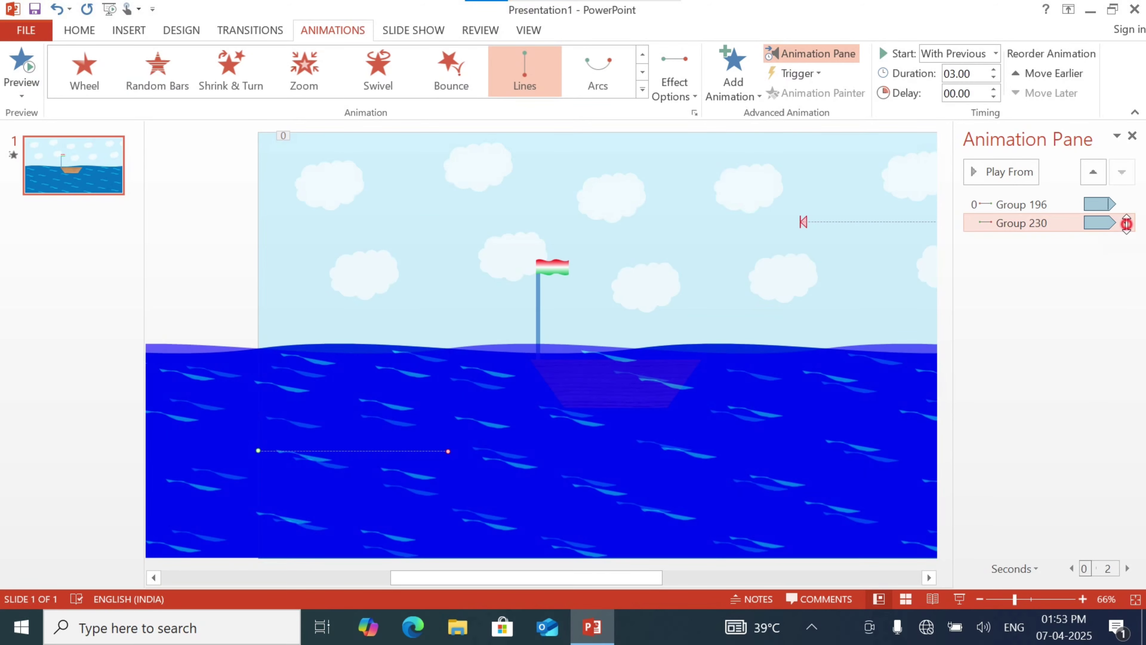
left_click(1127, 223)
left_click(1038, 302)
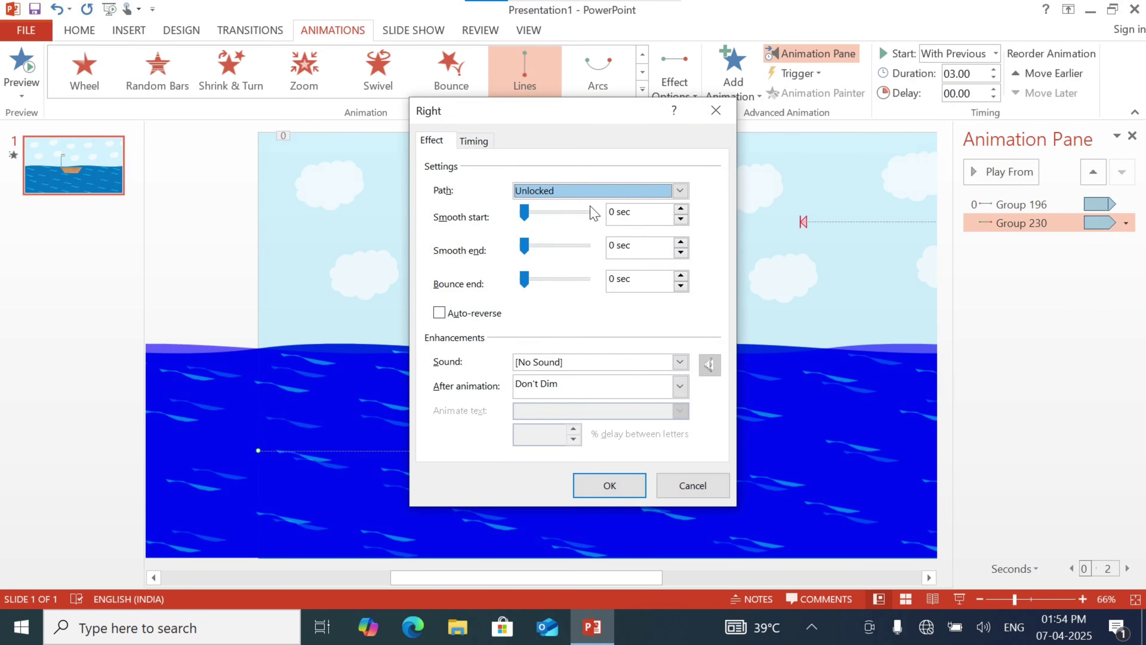
left_click(482, 144)
left_click(587, 168)
left_click(582, 169)
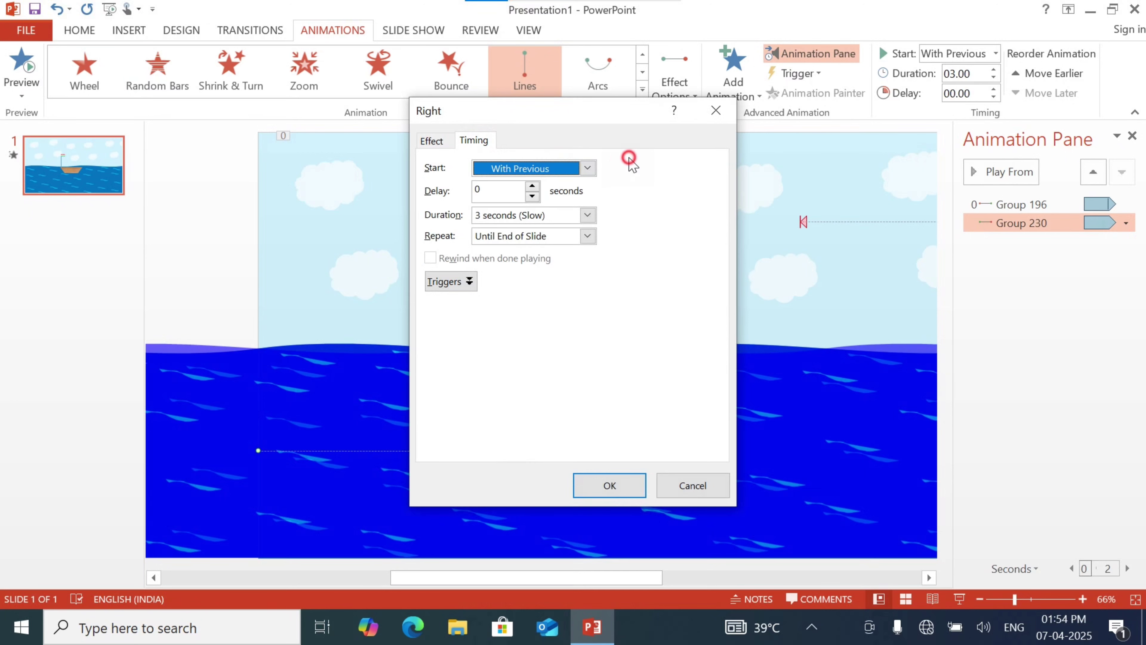
left_click(588, 215)
left_click(550, 256)
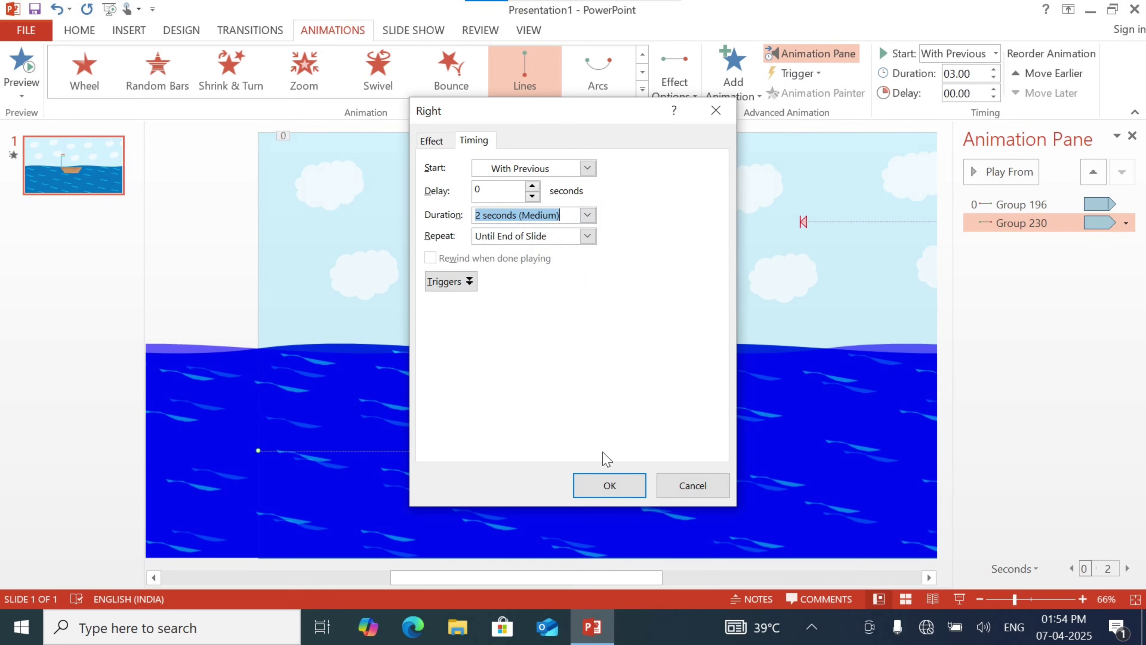
left_click(609, 486)
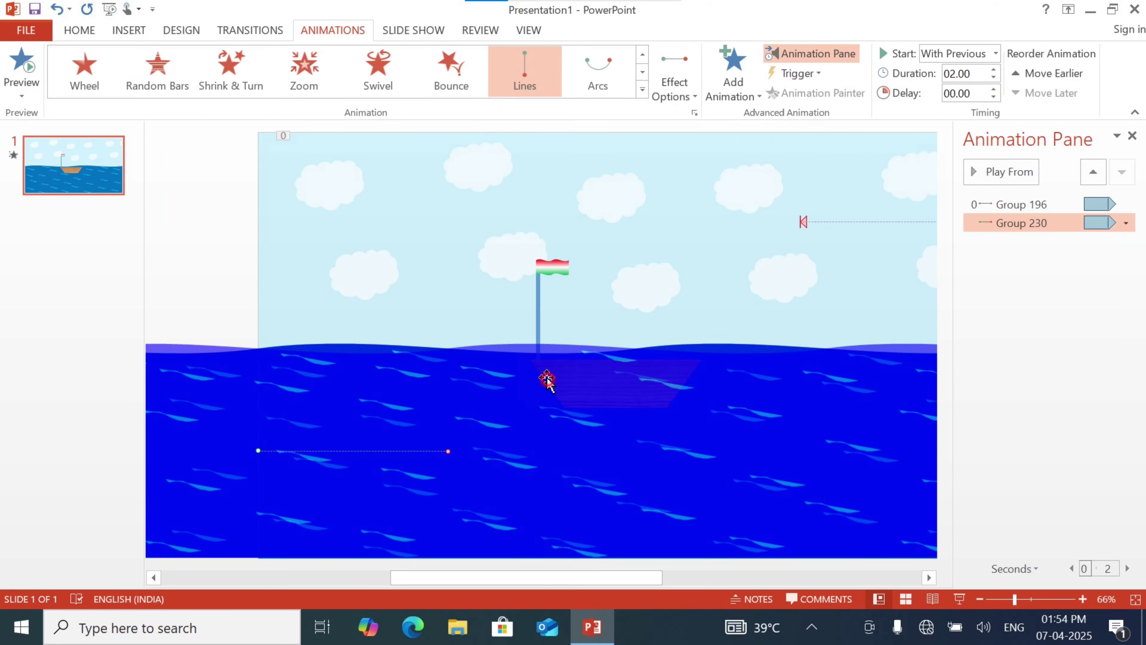
Step: Extend the clouds' motion path to the slide's left edge and the water's motion path to the slide's right edge
left_click(619, 383)
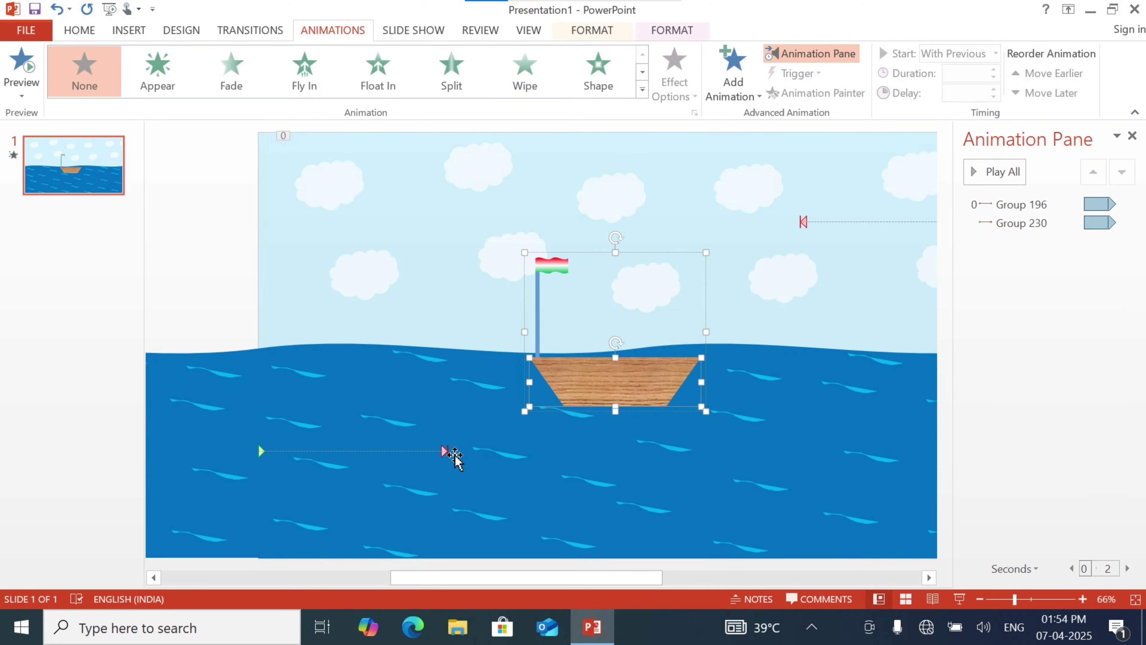
scroll(621, 283, "down", 5)
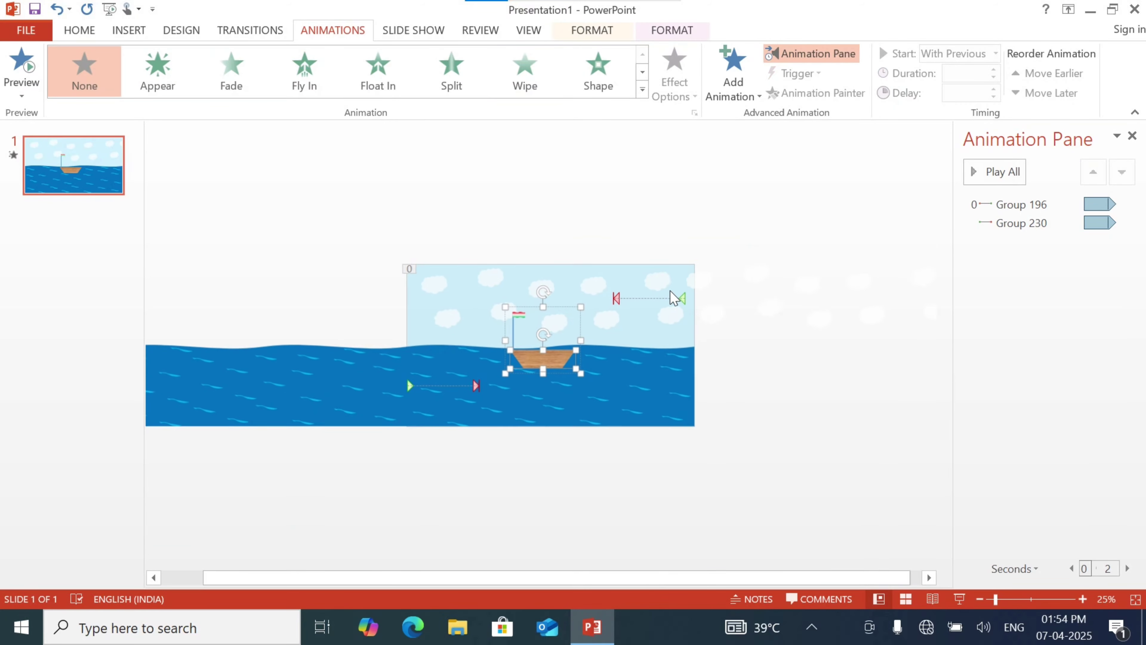
scroll(635, 311, "up", 1)
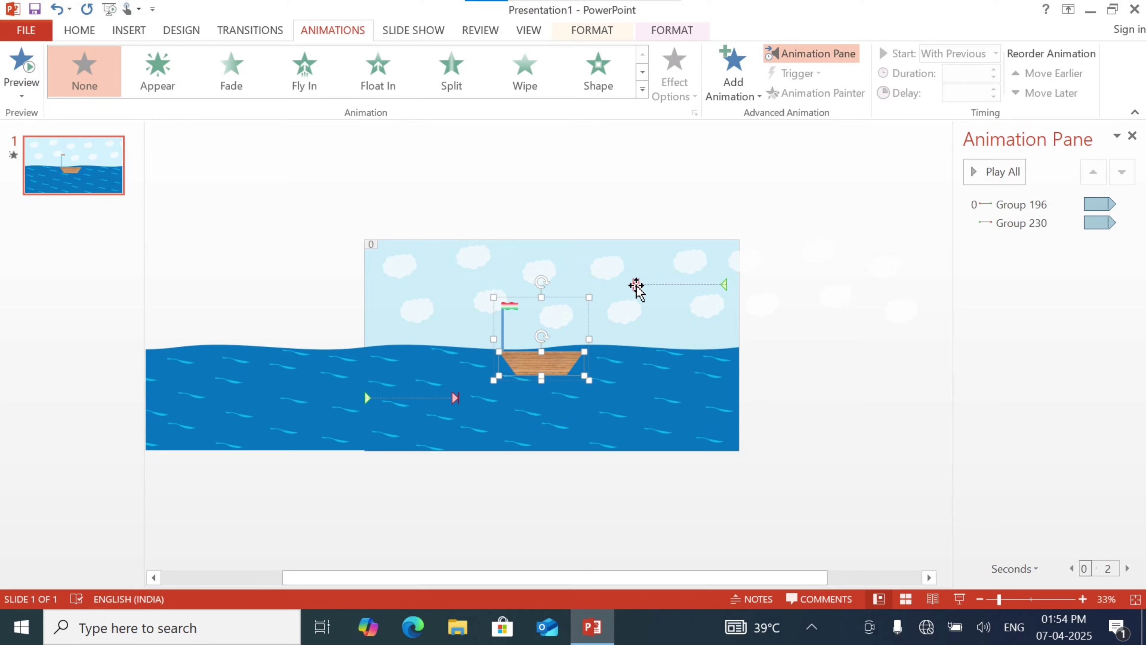
left_click(636, 285)
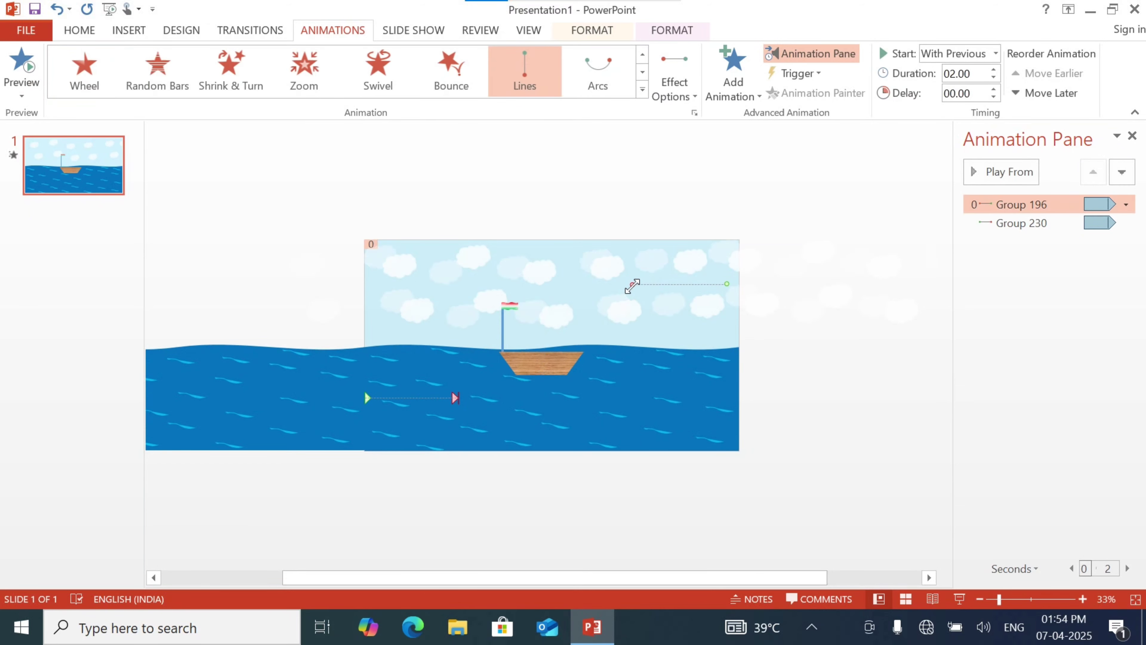
left_click_drag(608, 282, 371, 292)
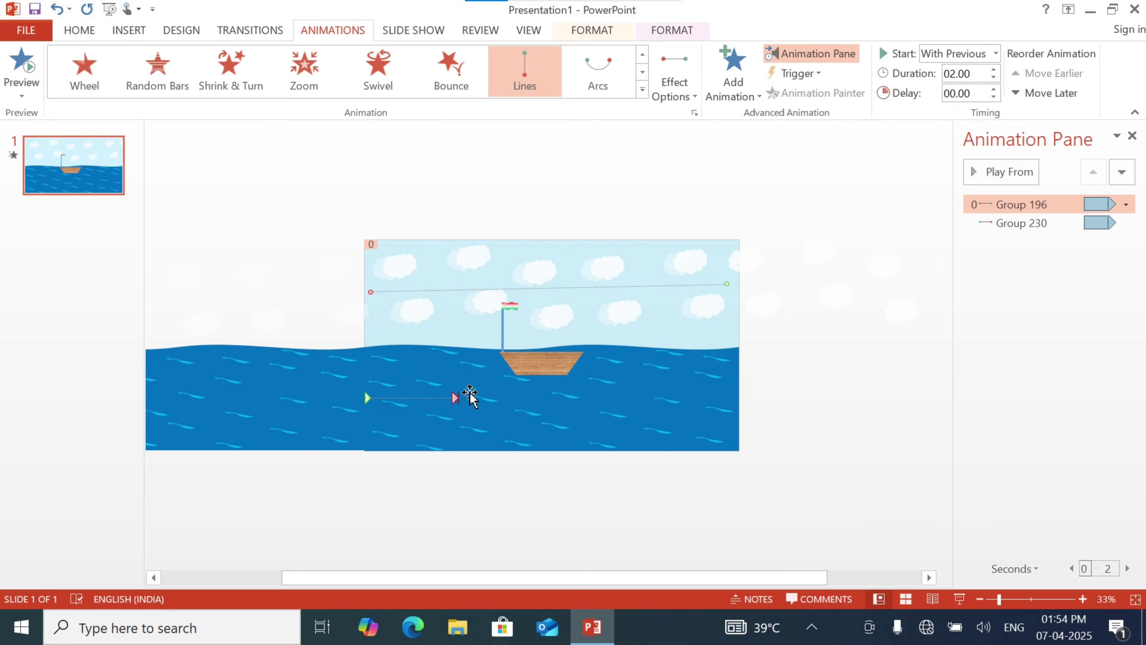
left_click(451, 398)
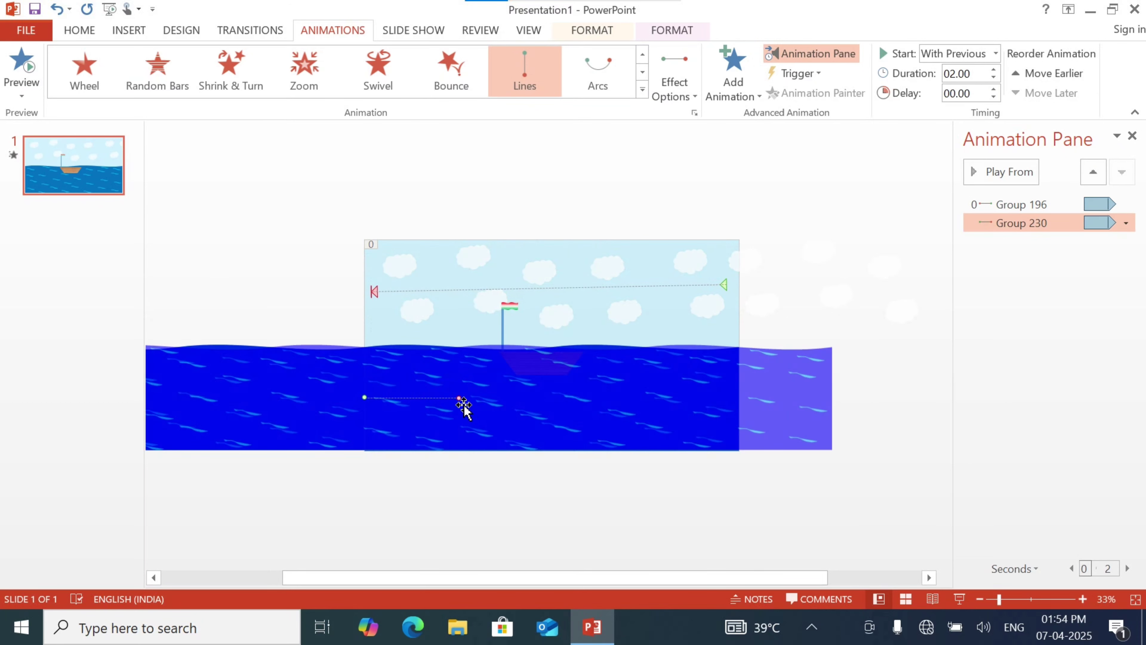
left_click_drag(480, 396, 731, 398)
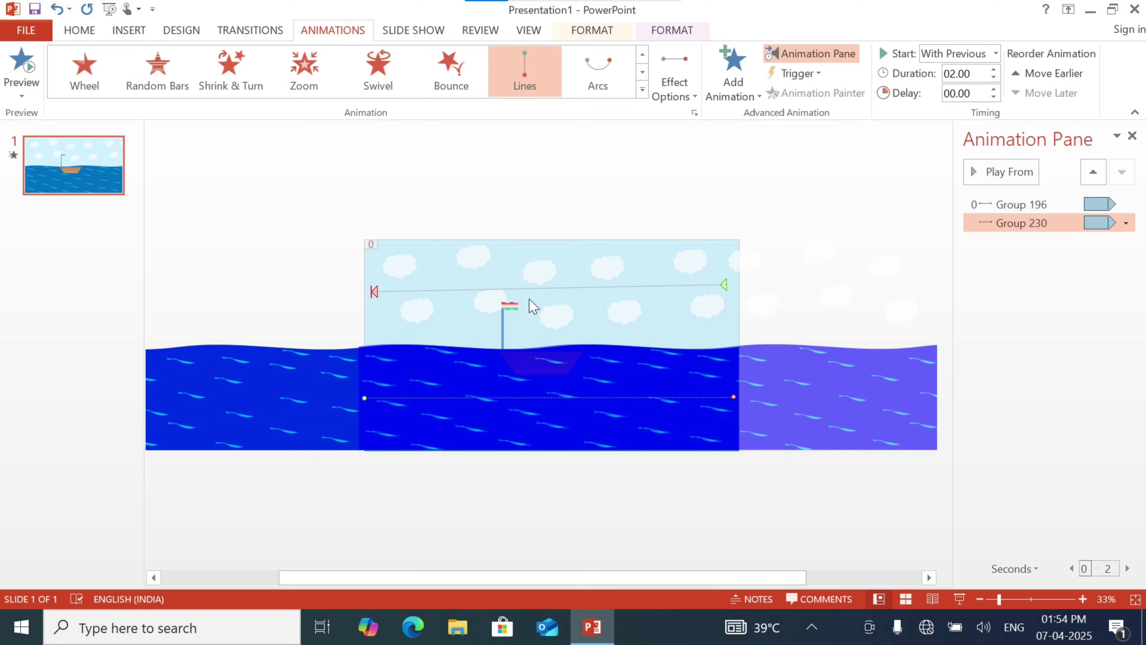
scroll(541, 307, "up", 4)
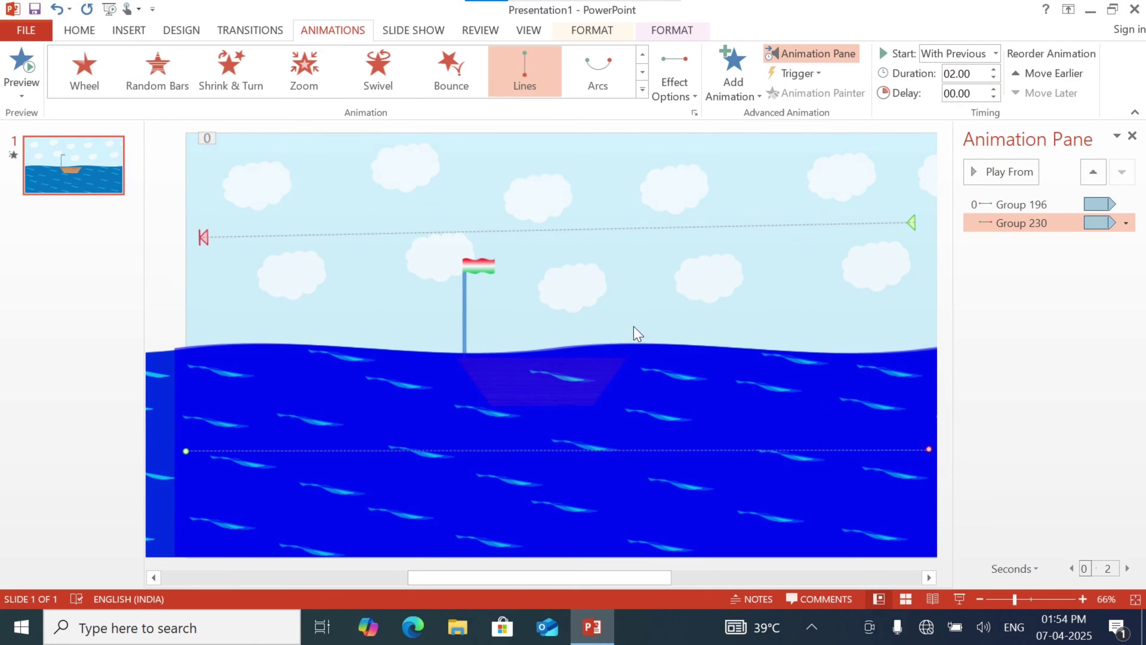
left_click(471, 265)
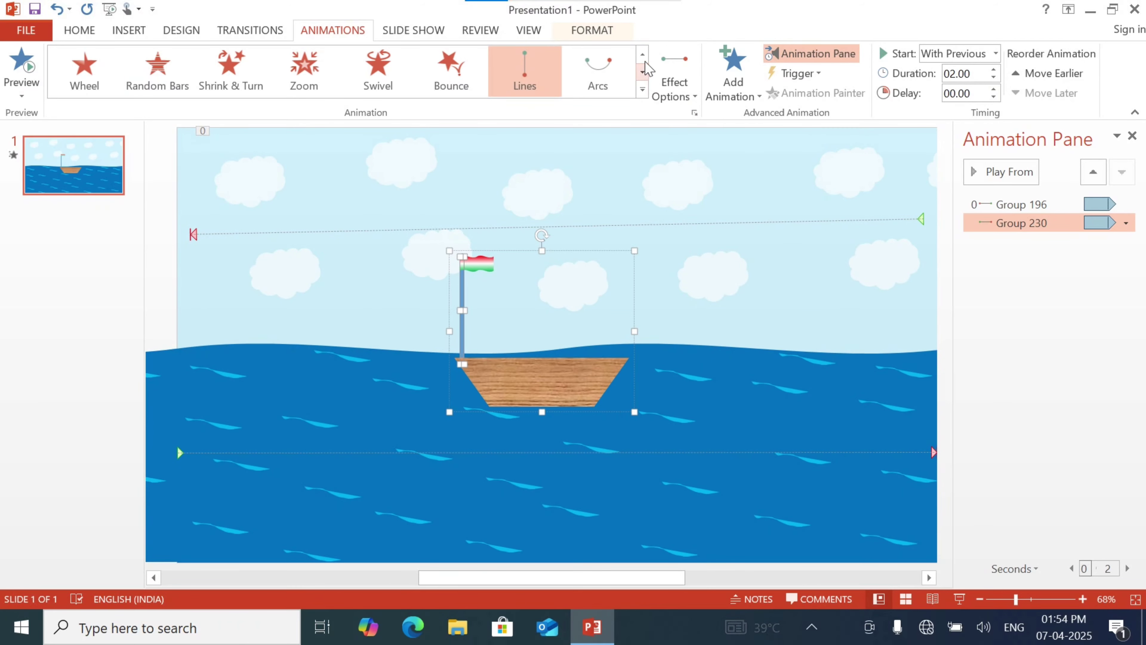
left_click(643, 90)
left_click(304, 157)
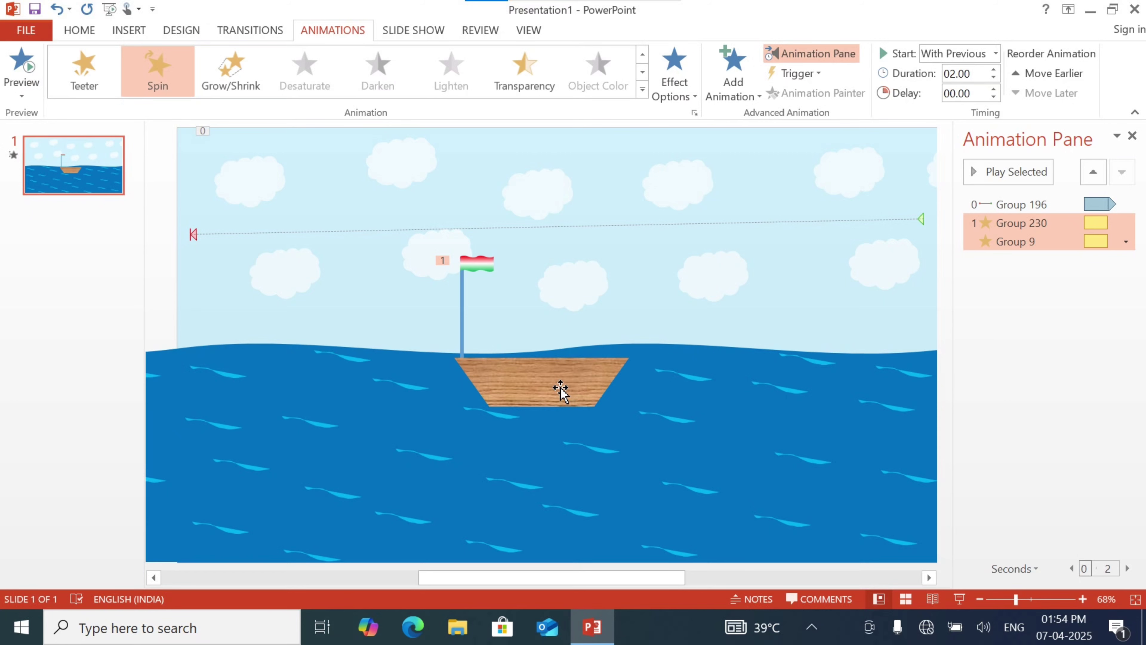
key("ctrl+z")
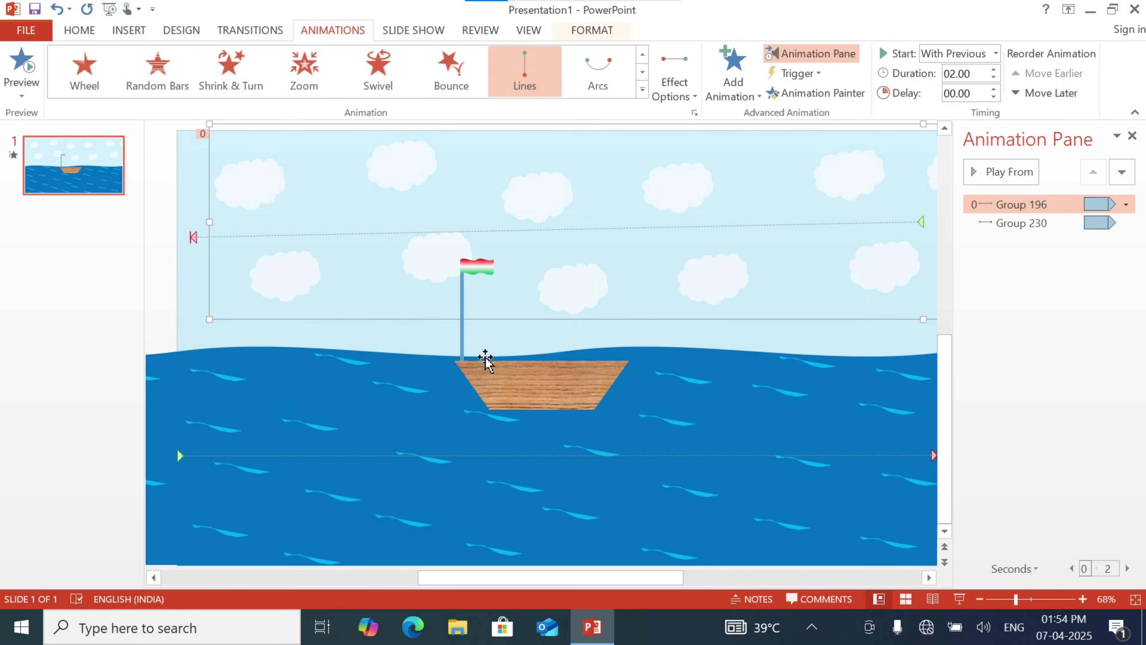
Step: Apply the Spin emphasis animation to the boat group only
left_click(517, 389)
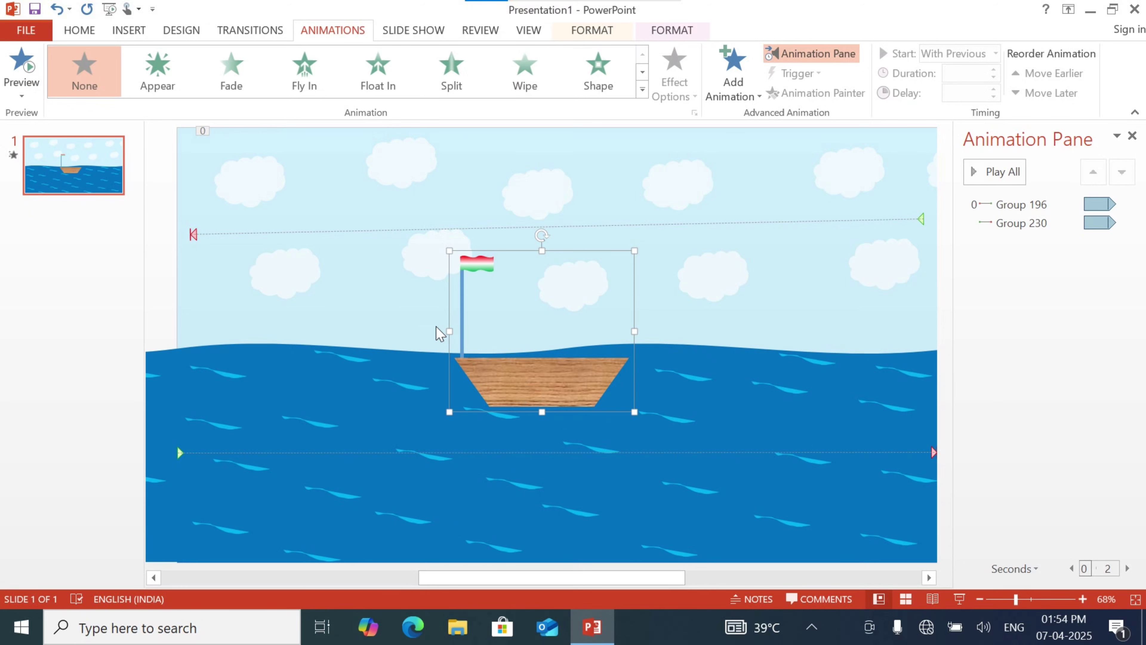
left_click(408, 303)
left_click(498, 374)
left_click(642, 89)
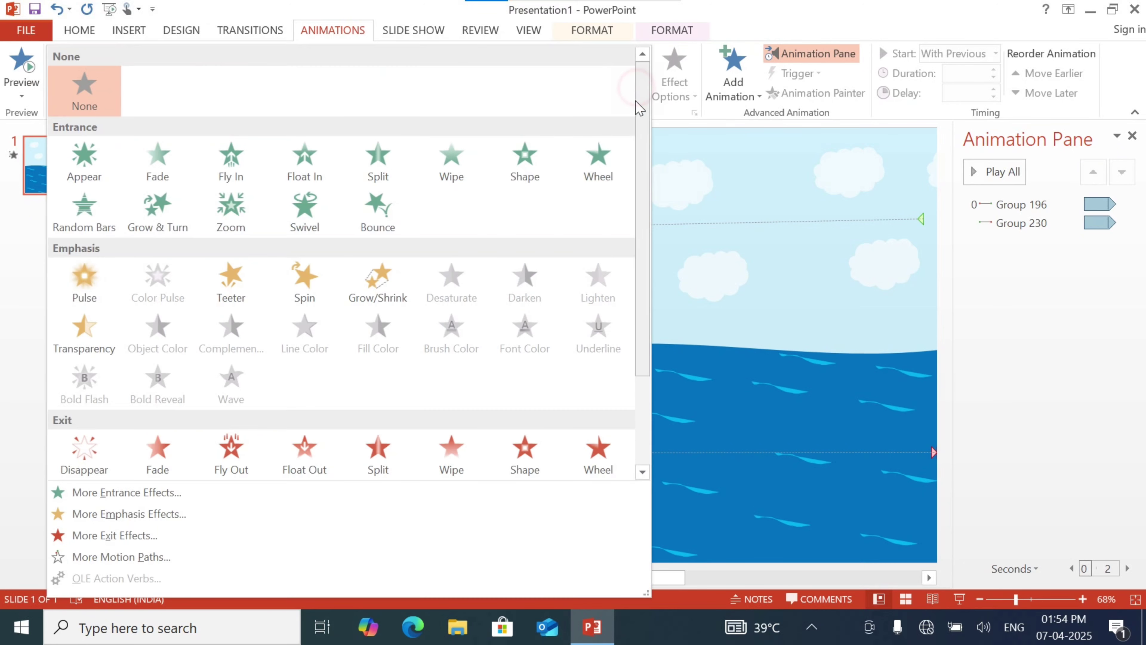
left_click(321, 286)
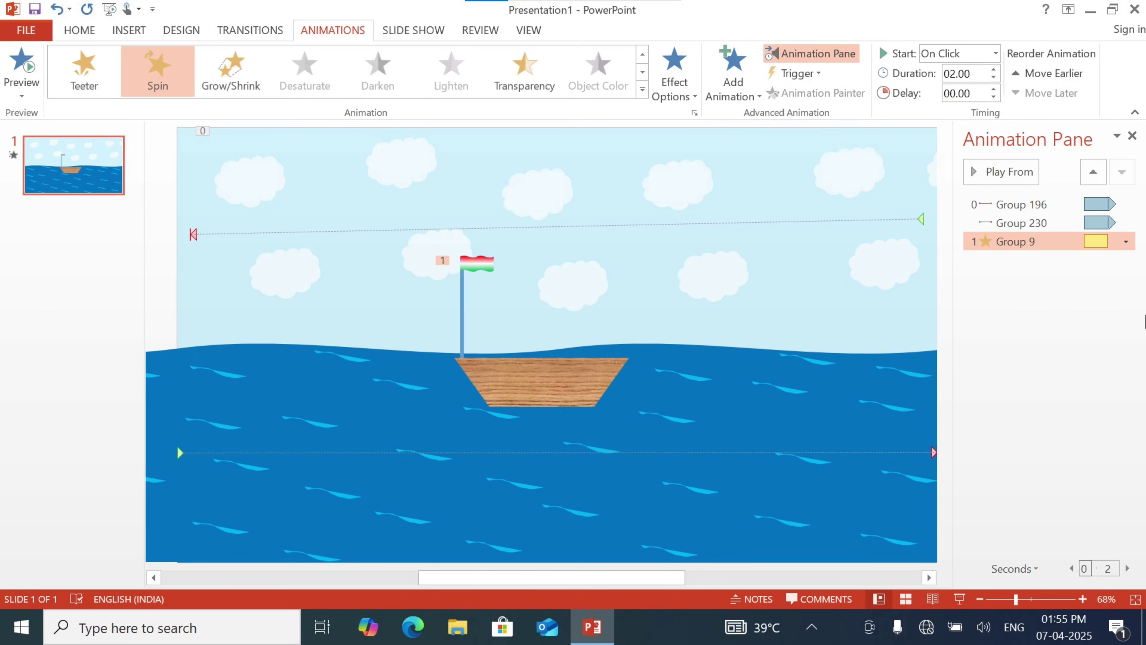
Step: Set the boat's spin amount to a custom 10° Clockwise and enable Auto-reverse
left_click(1126, 241)
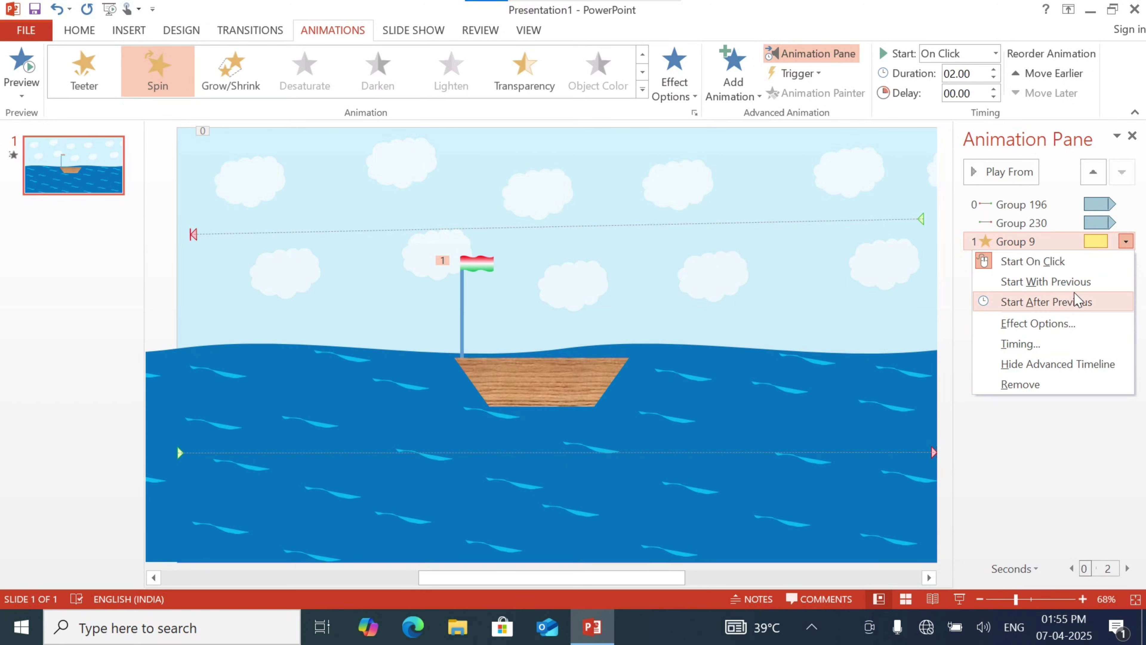
left_click(1036, 324)
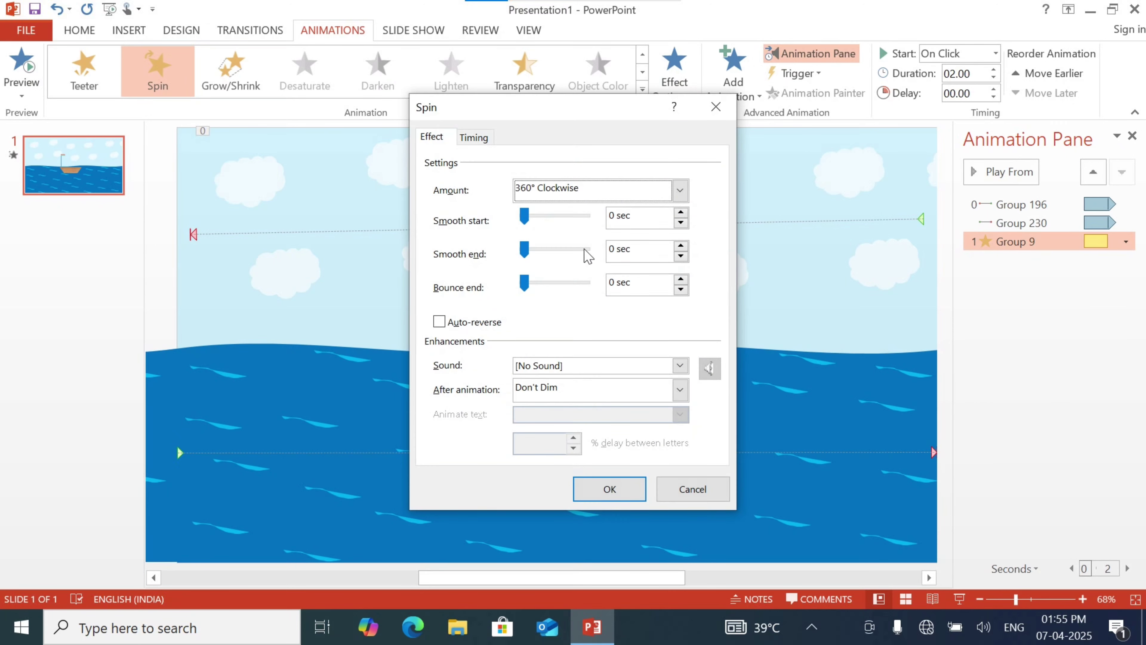
left_click(583, 195)
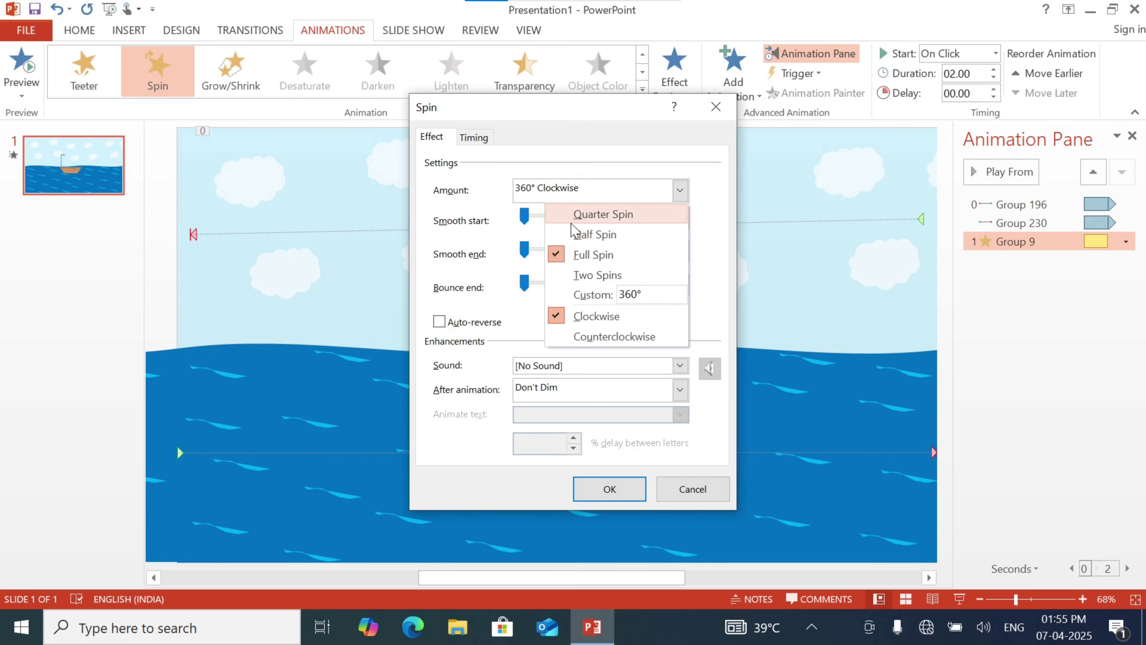
left_click_drag(660, 296, 599, 298)
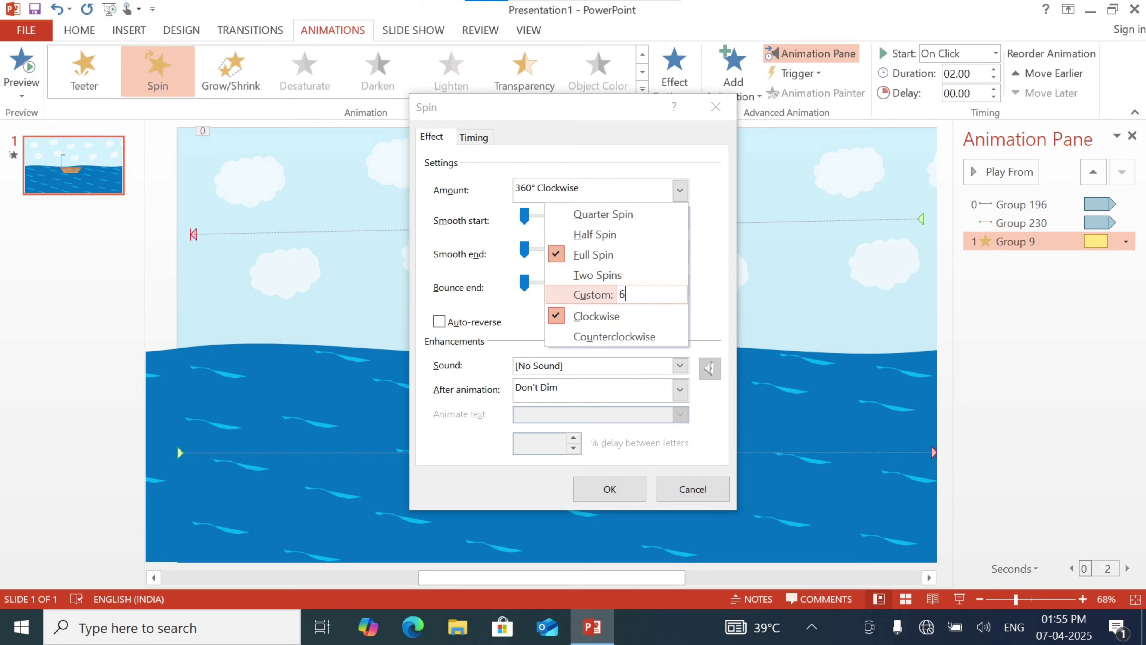
key("Return")
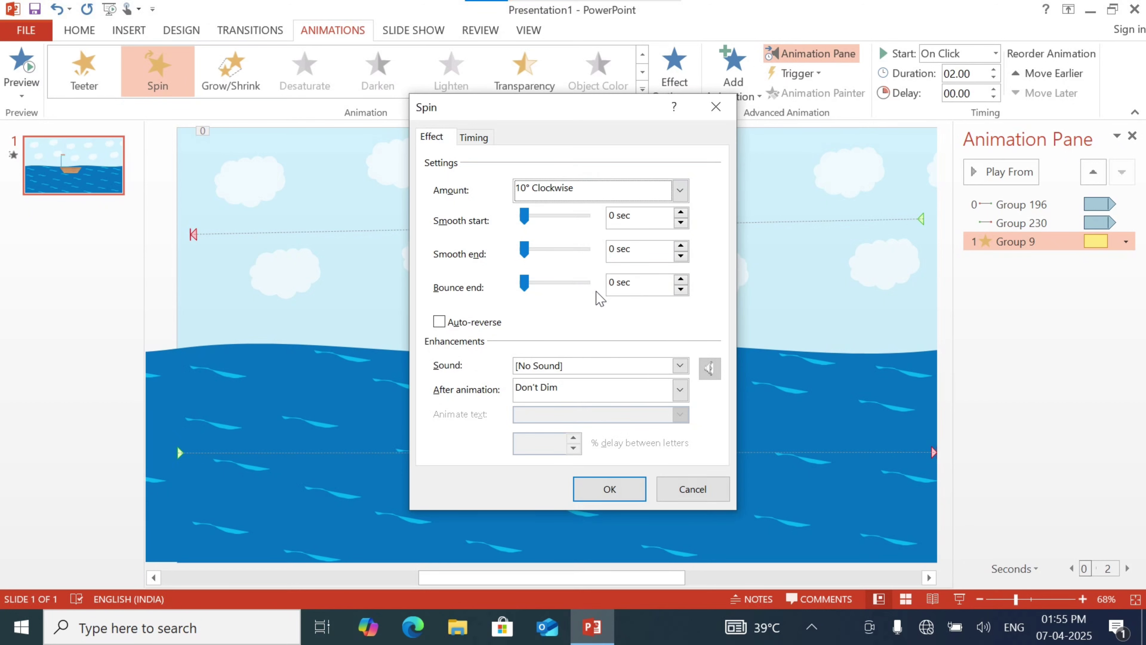
left_click(437, 322)
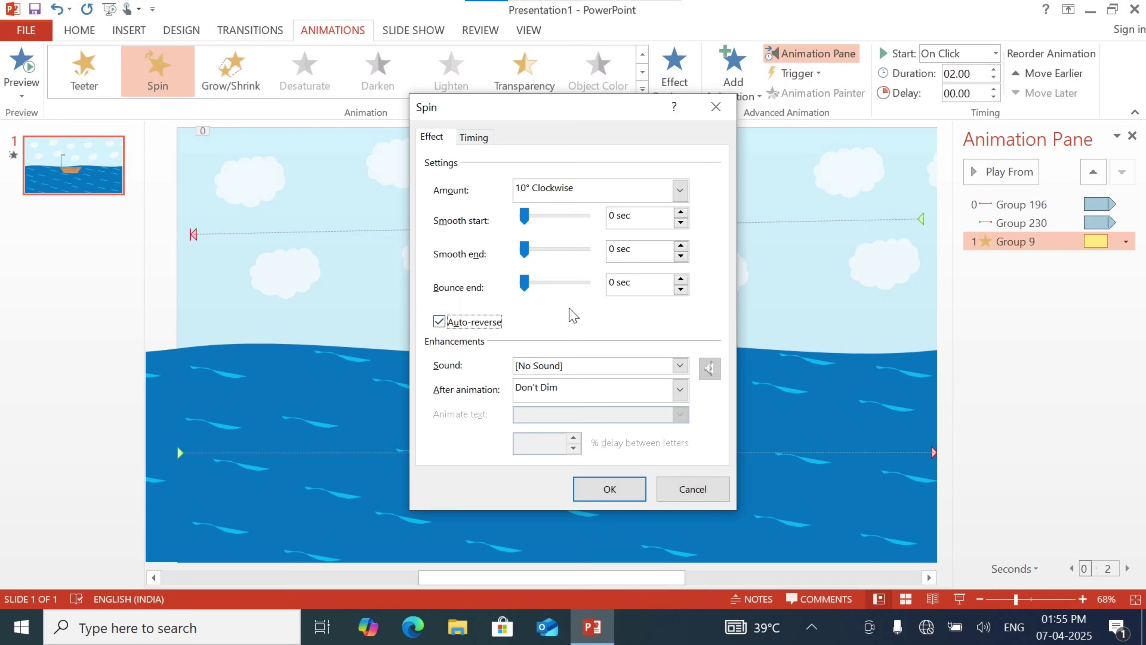
Step: Time the boat's spin to start With Previous, last 2 seconds (Medium) and repeat Until End of Slide, and play the slide show
left_click(479, 138)
left_click(547, 171)
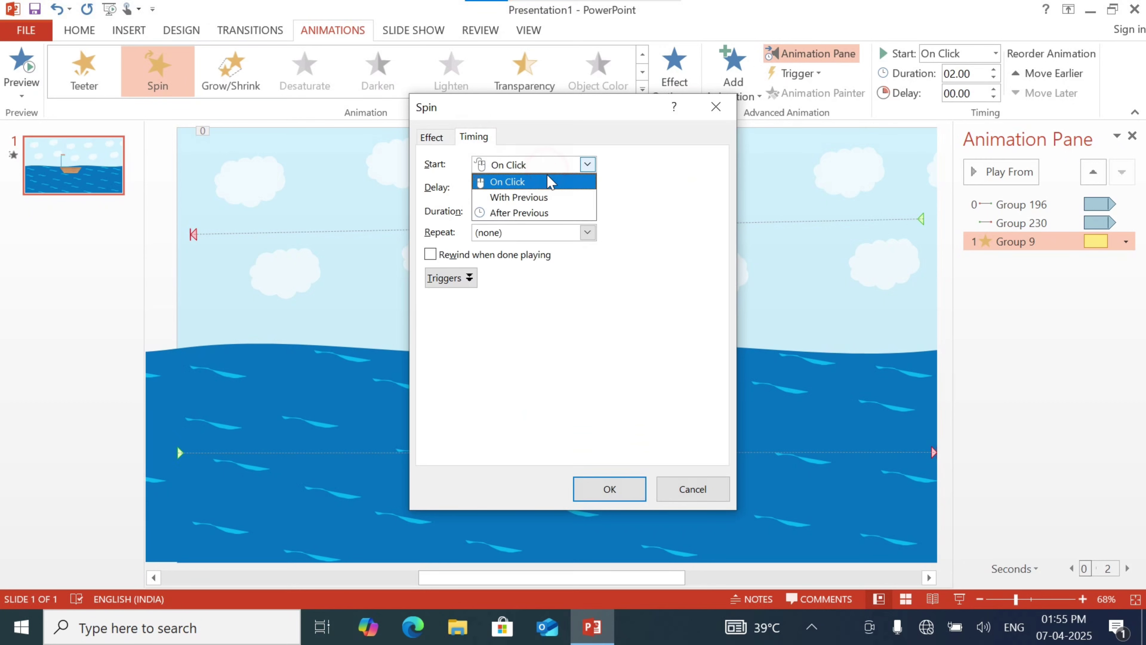
left_click(550, 192)
left_click(587, 212)
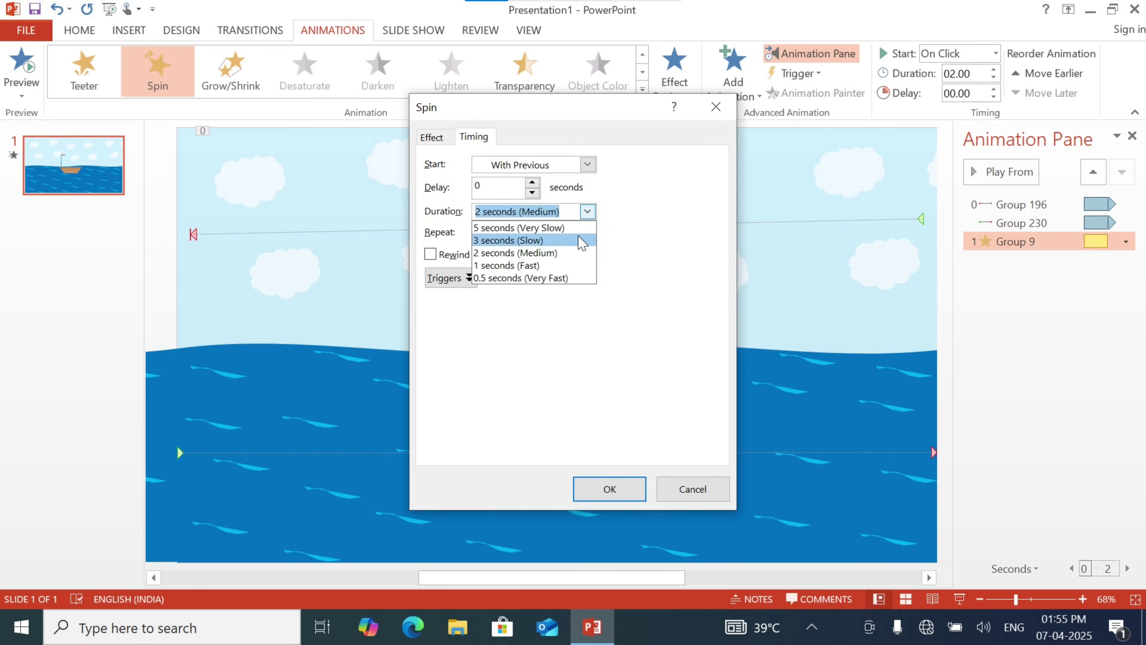
left_click(568, 265)
left_click(586, 235)
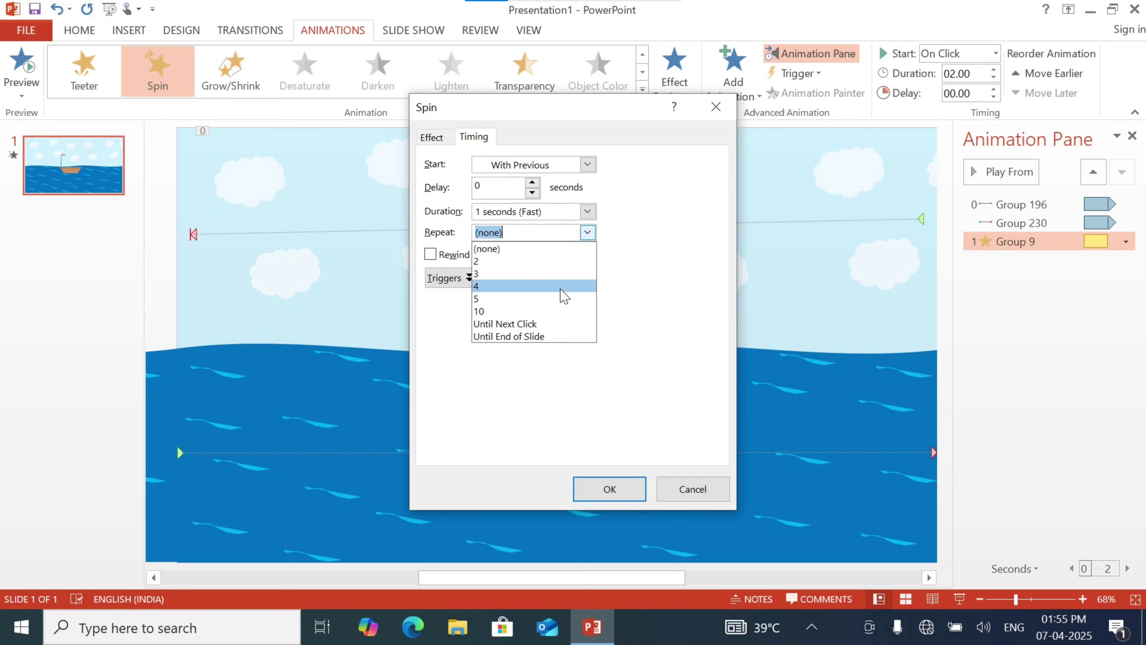
left_click(588, 232)
left_click(587, 212)
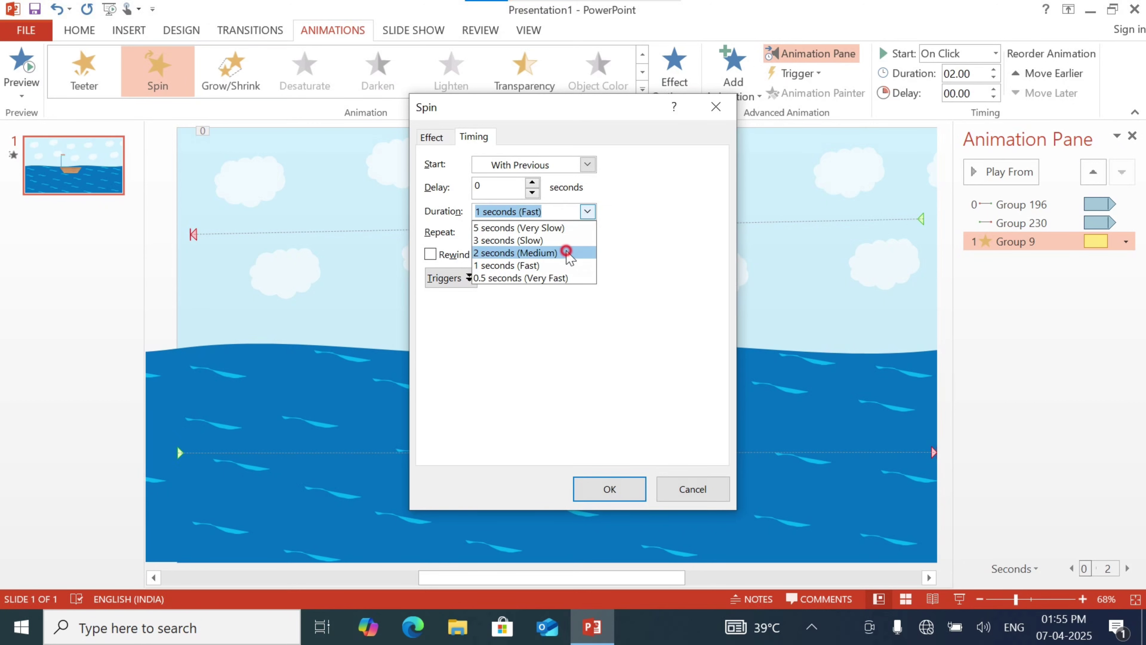
left_click(567, 250)
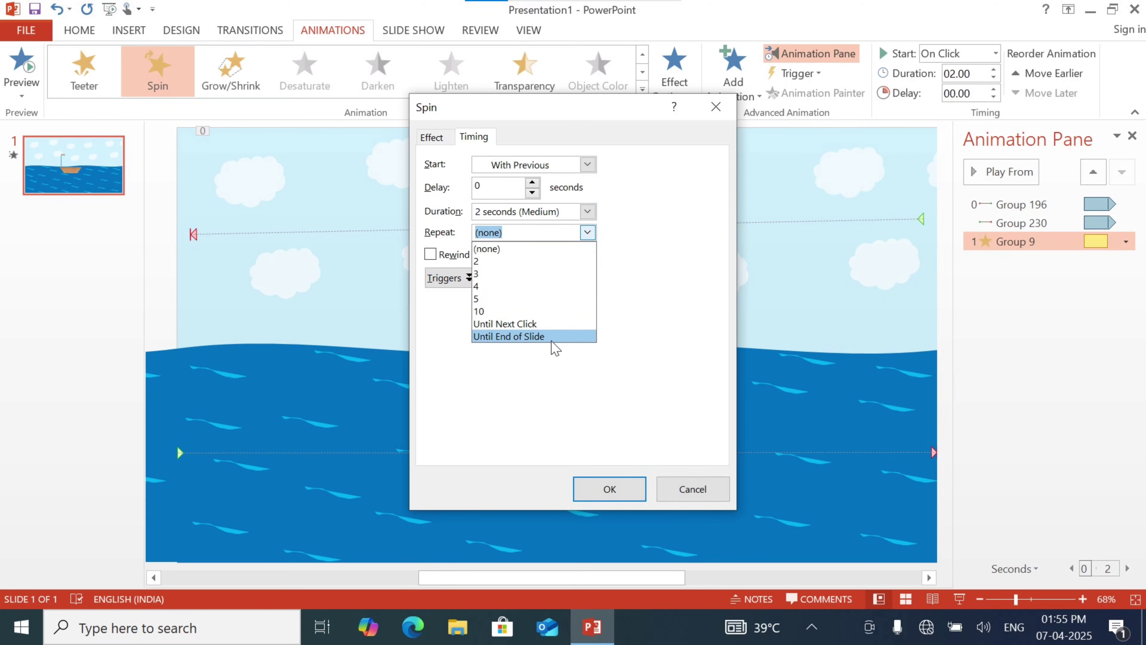
left_click(551, 337)
left_click(609, 489)
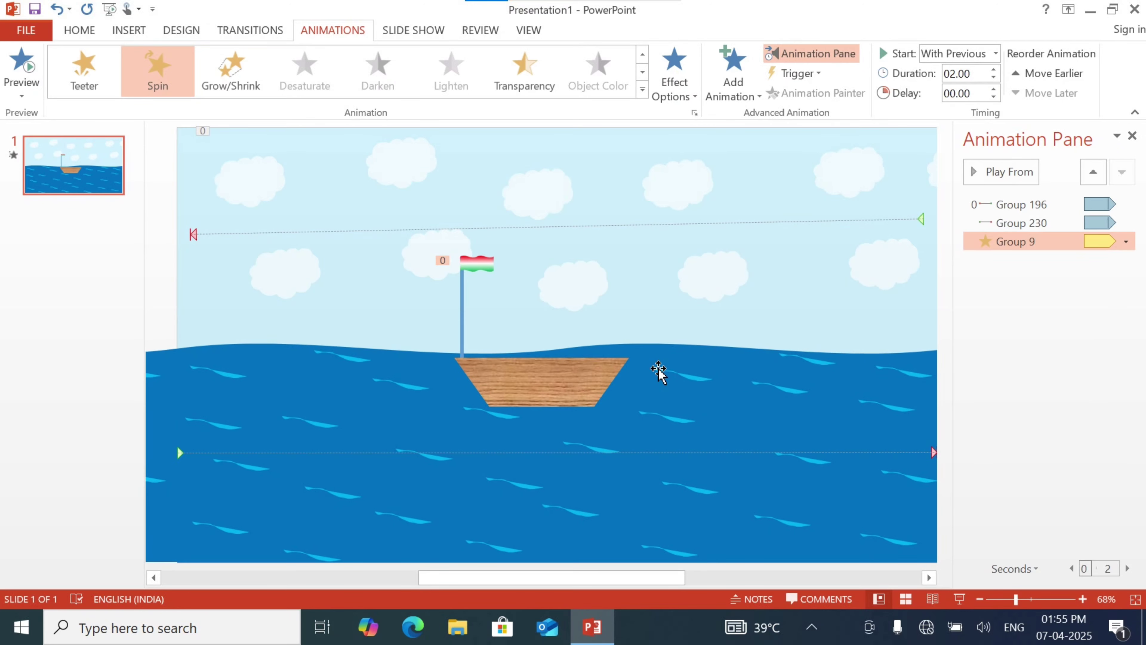
key("F5")
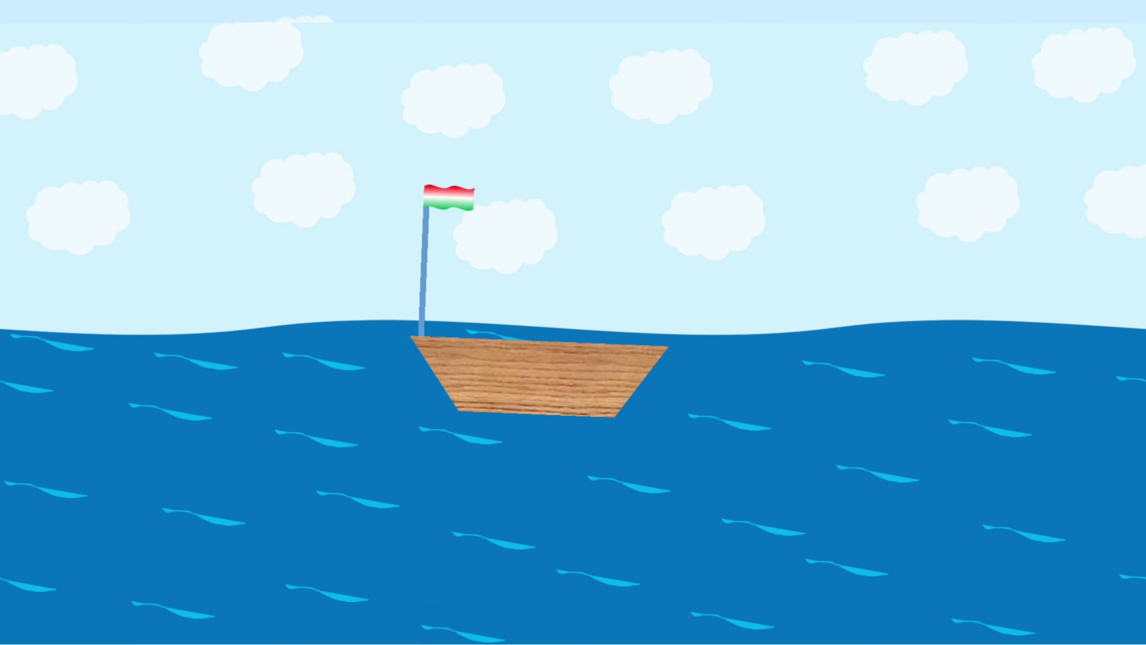